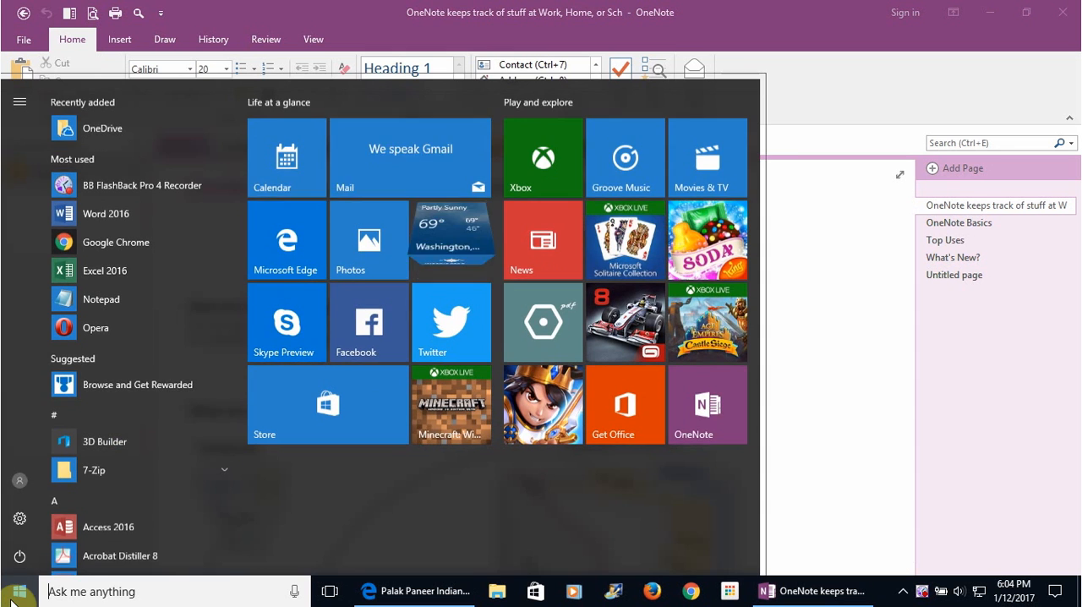
Search Windows for "onenote" and return to the open OneNote window
click(91, 592)
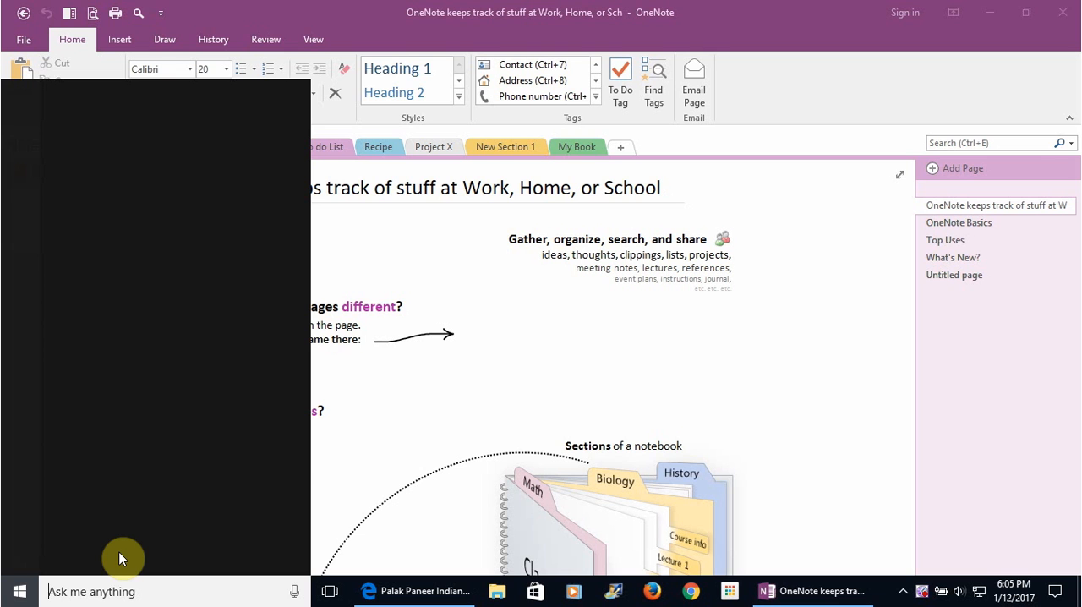
text(o)
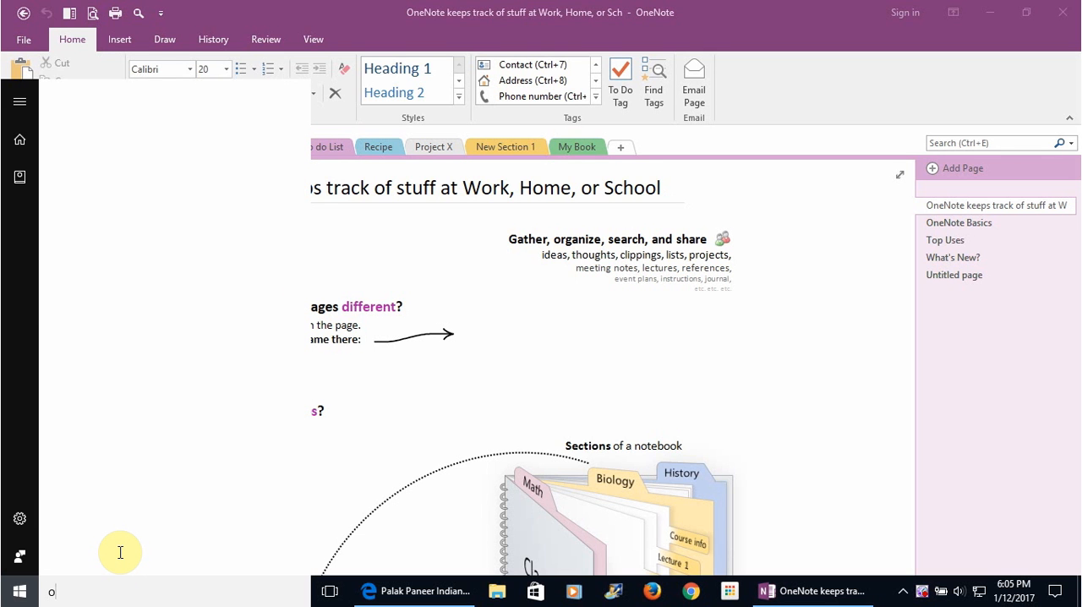
text(nenote)
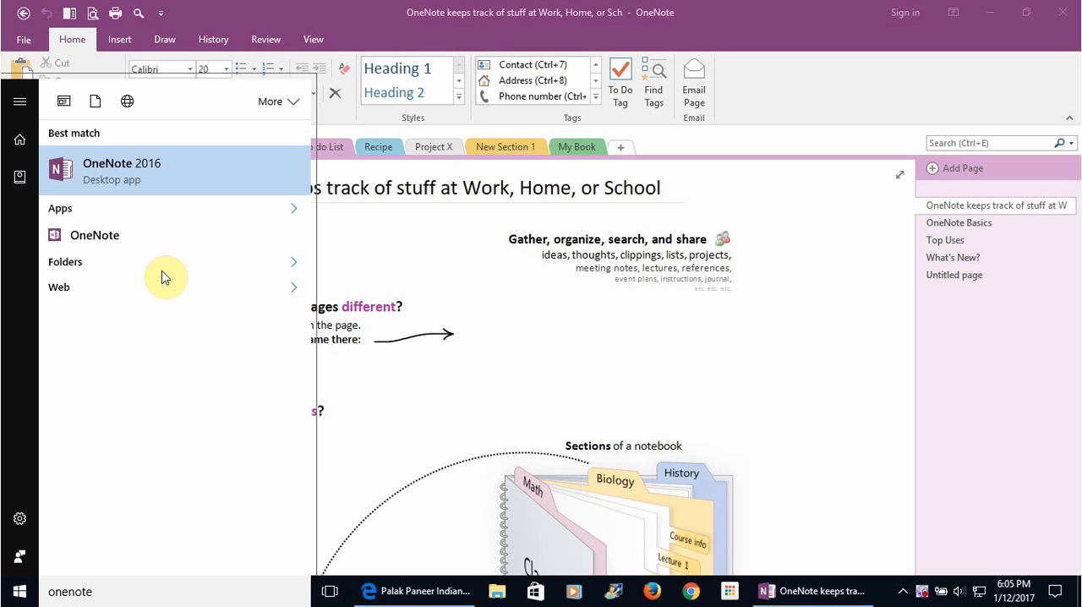
click(720, 19)
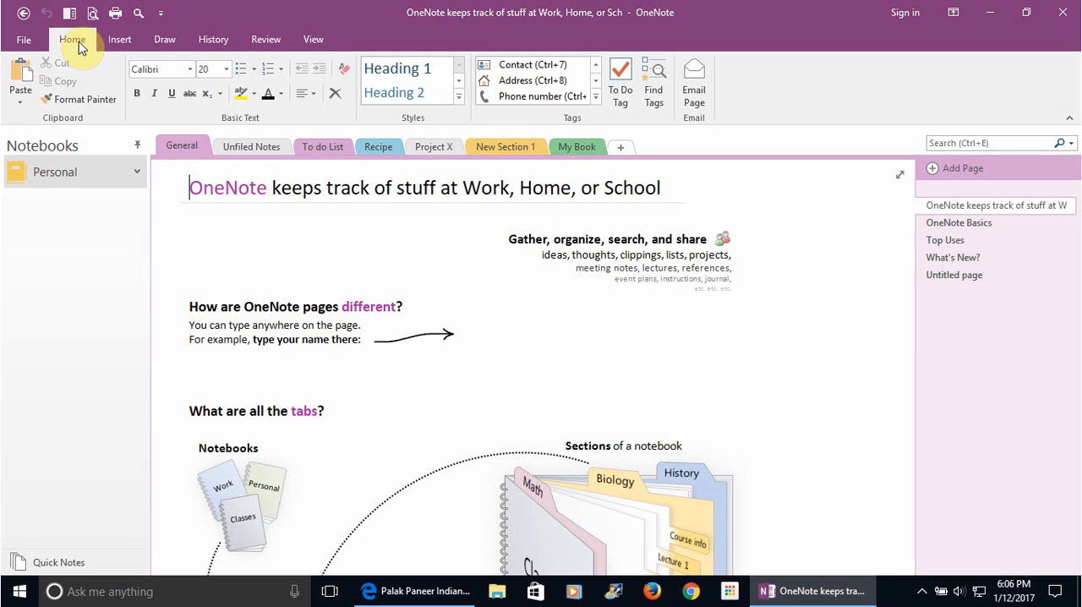
click(119, 40)
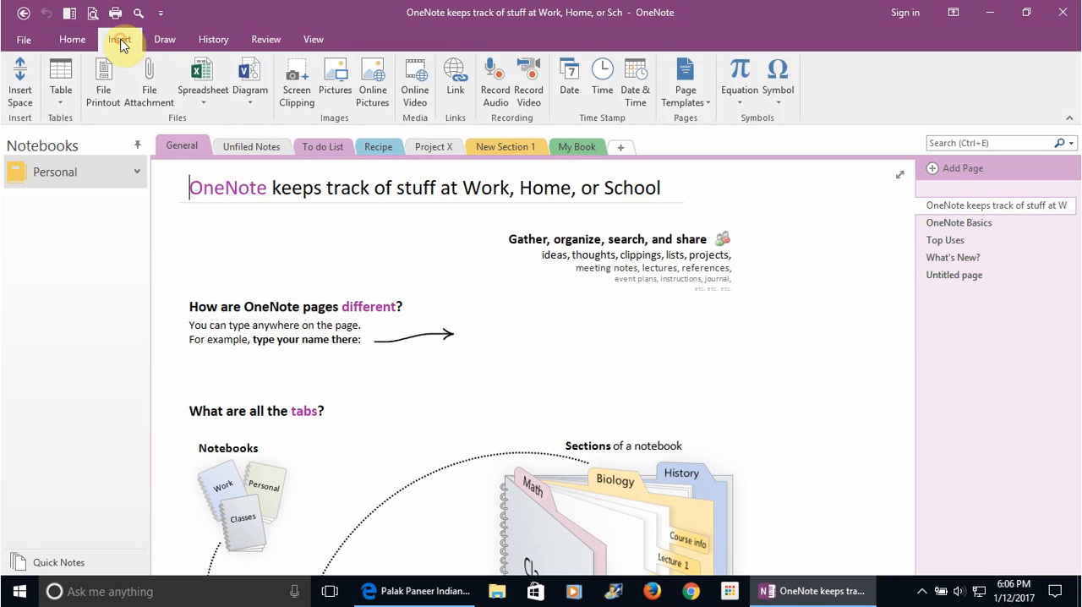
click(64, 44)
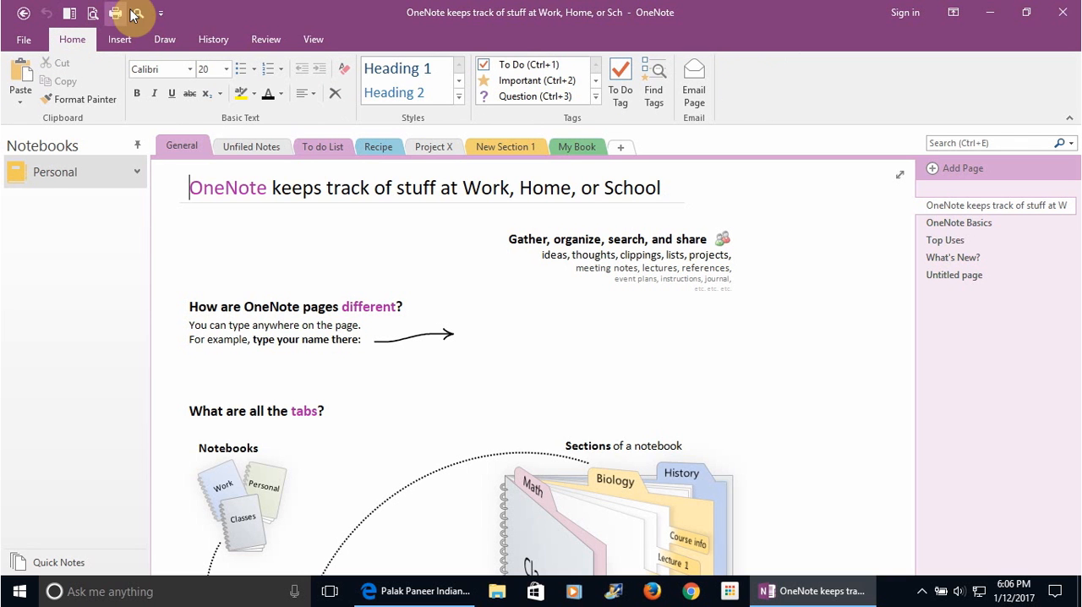
click(161, 12)
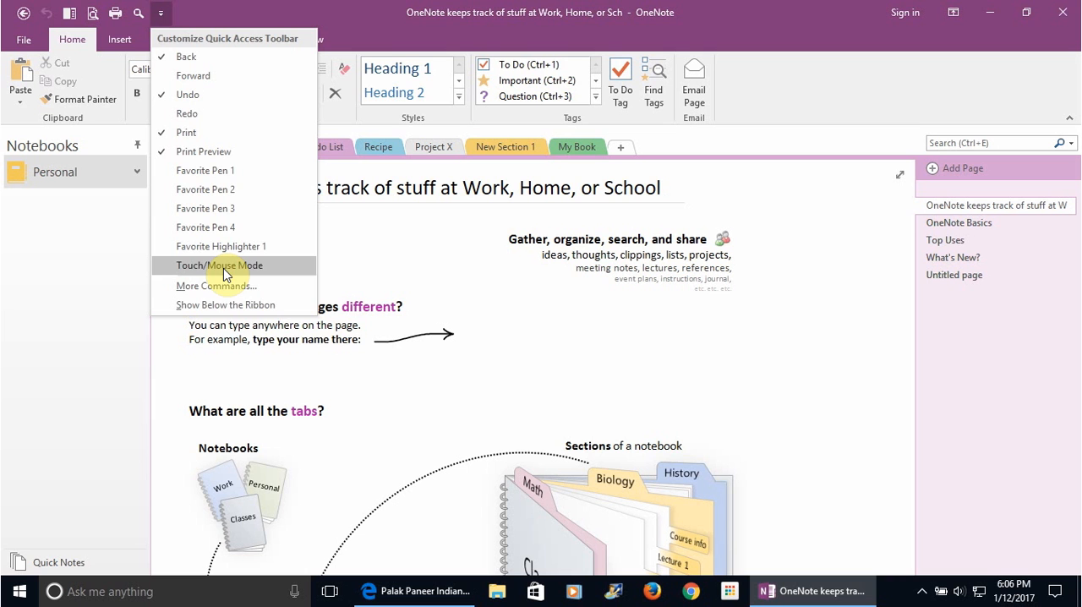
click(385, 41)
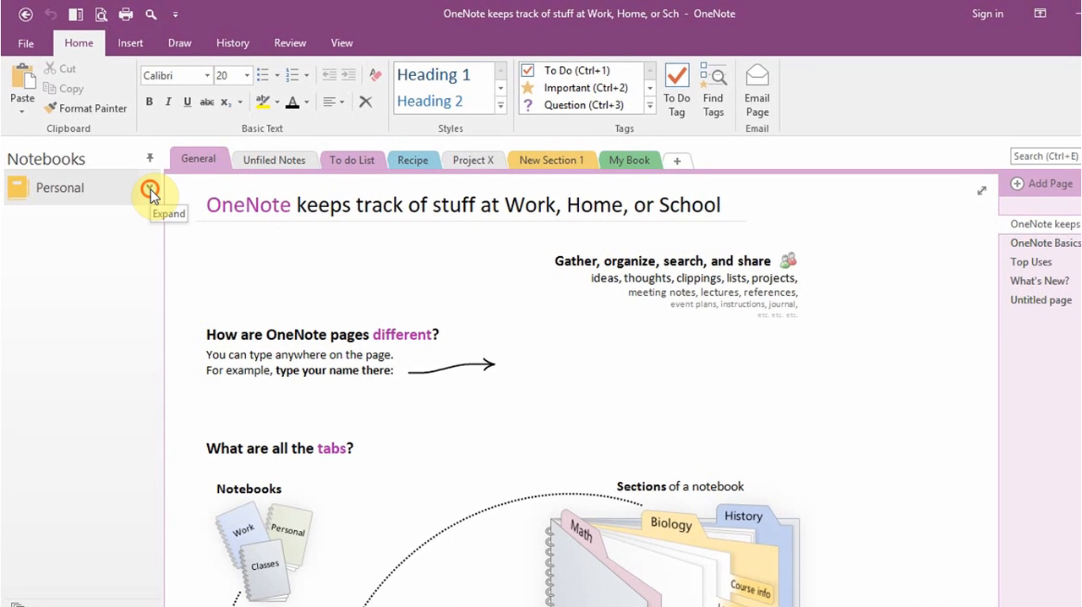
Expand the Personal notebook to view its list of sections and collapse it again
click(150, 189)
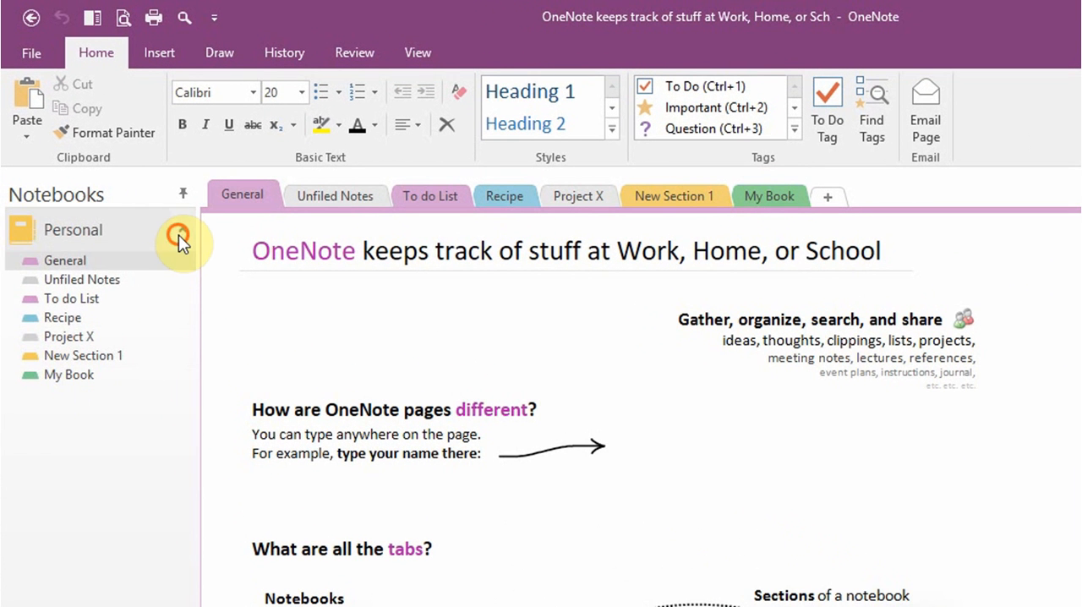
click(178, 234)
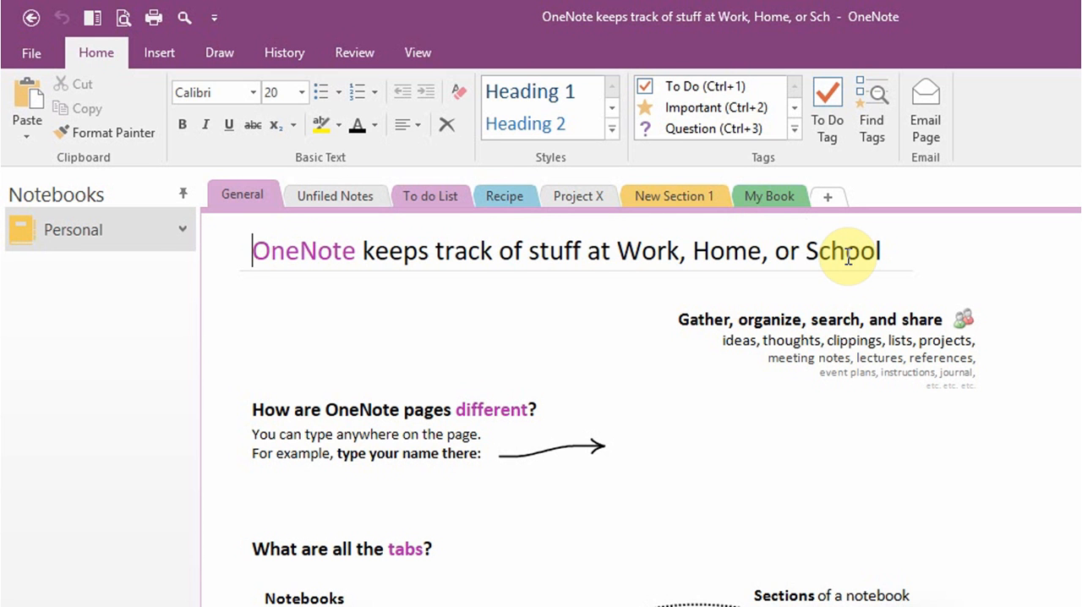
Add a new section named School to the Personal notebook
click(828, 199)
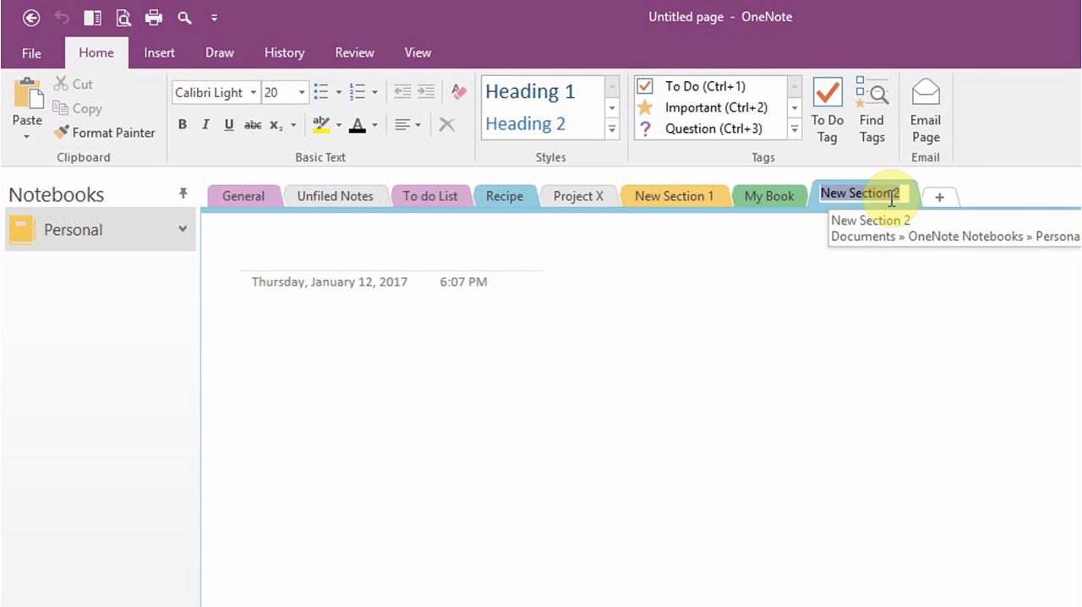
text(School)
key(Return)
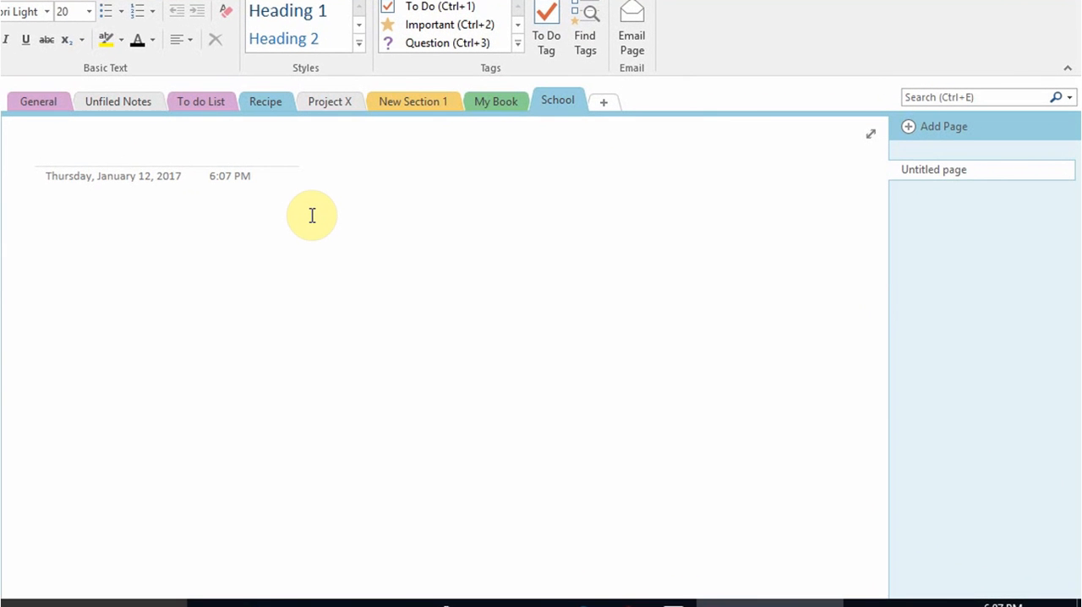
Title the School section's first page History and add the note text "Notes addd" below the title
text(History)
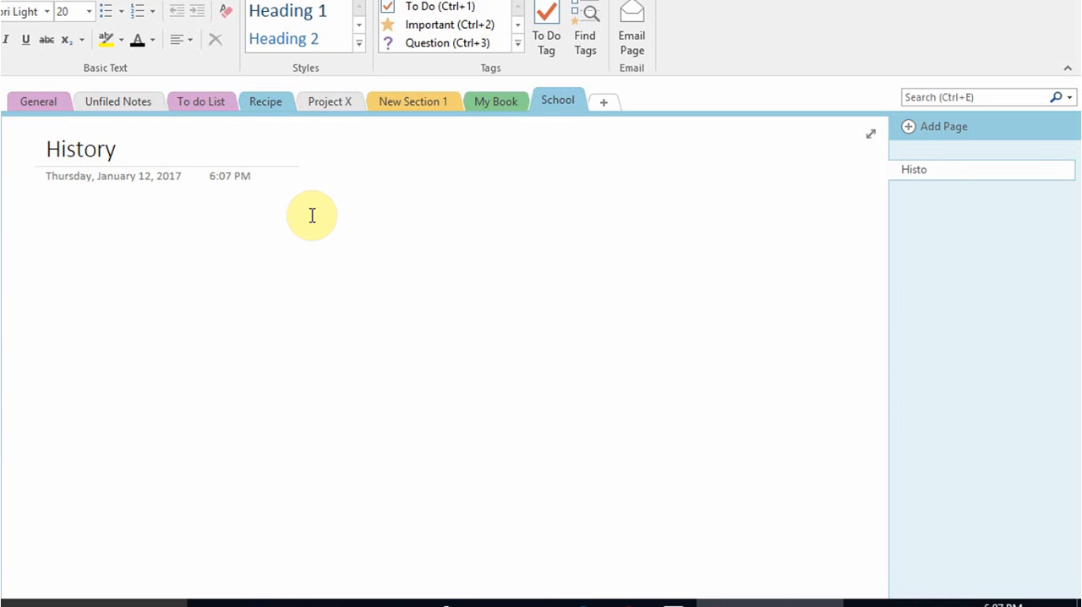
click(53, 232)
text(Notes)
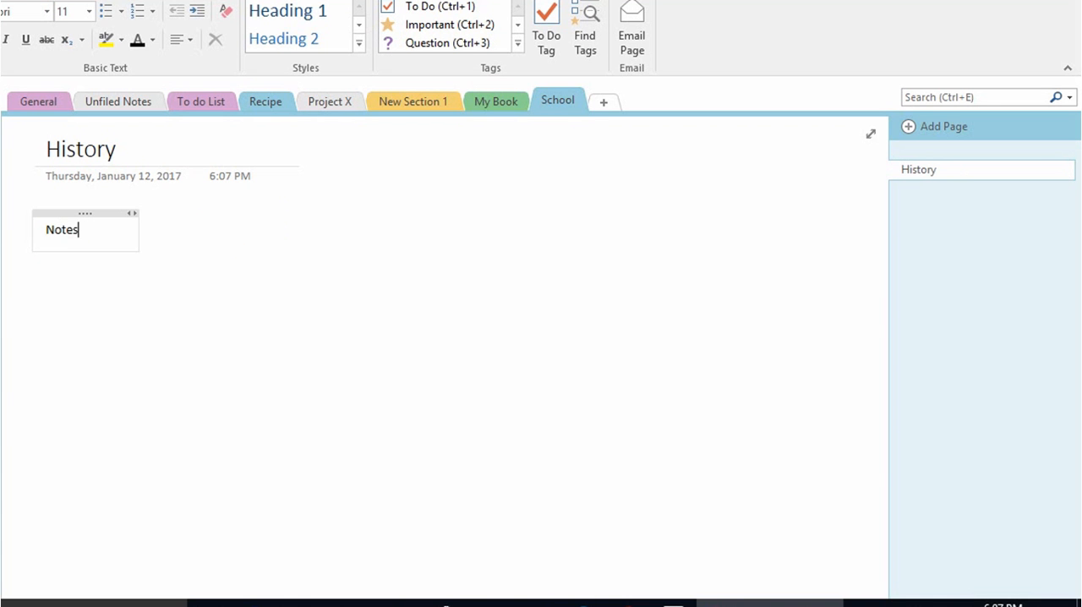
text( addd)
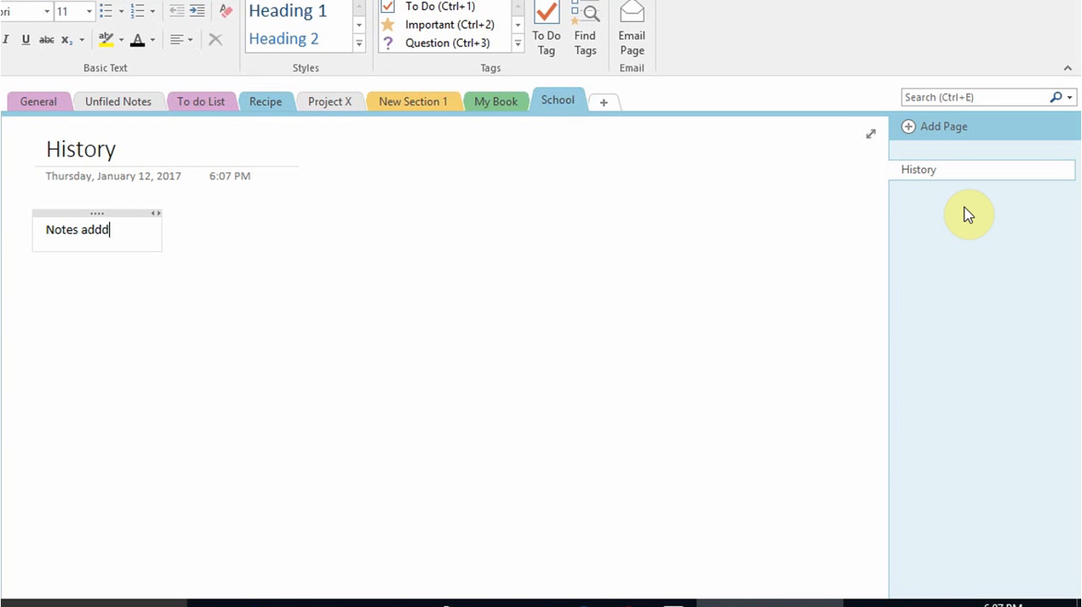
Add a second page titled Biology to the School section
click(910, 135)
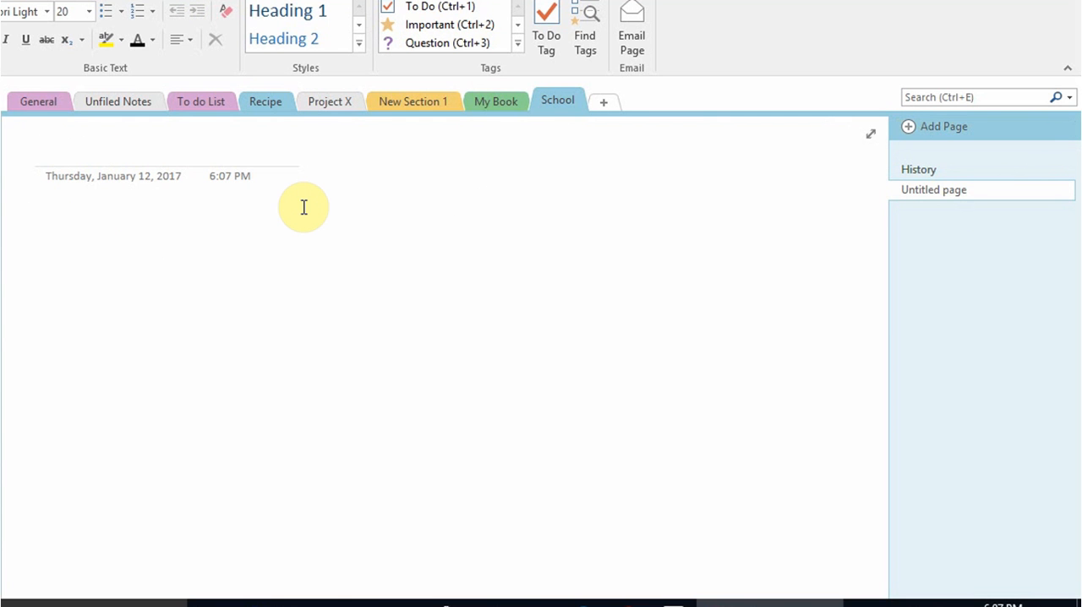
text(Bilogy)
key(BackSpace)
key(BackSpace)
key(BackSpace)
key(BackSpace)
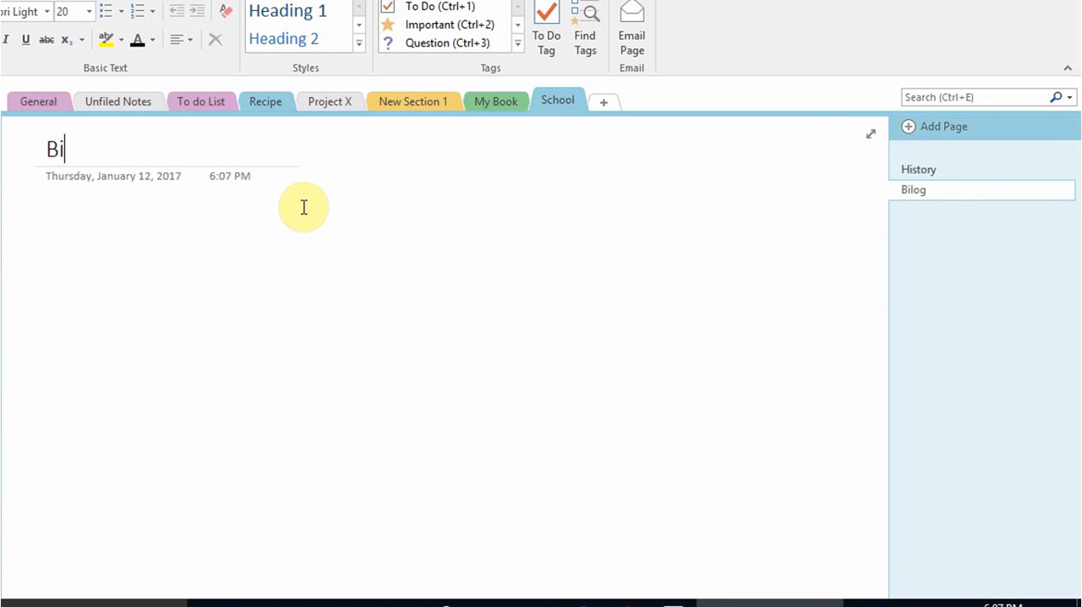
text(ology)
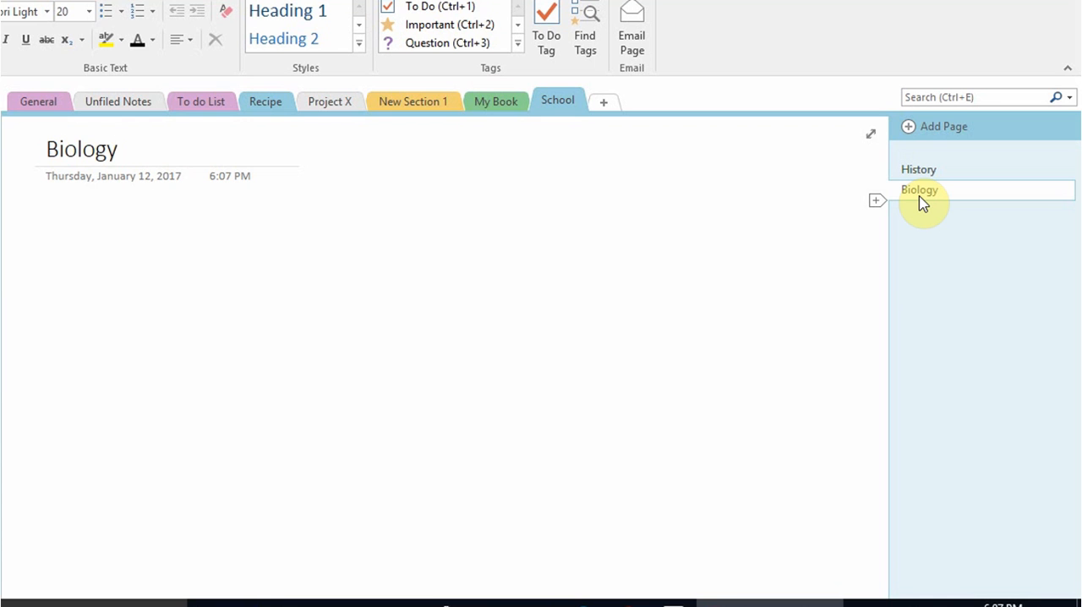
Add a page titled "Bio 22 dec 2016" below the Biology page
click(910, 129)
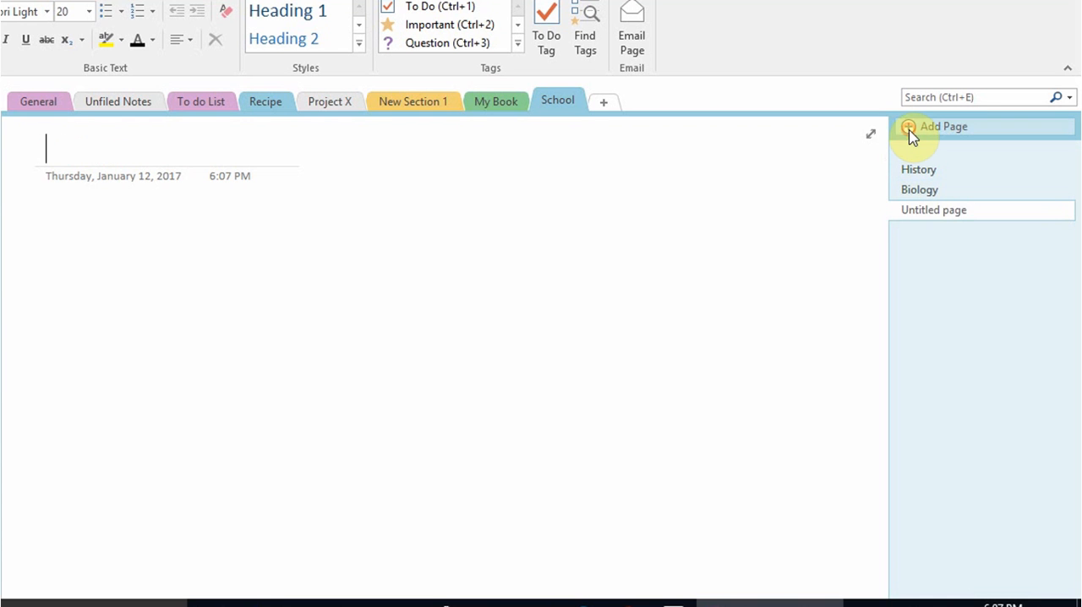
text(Bio)
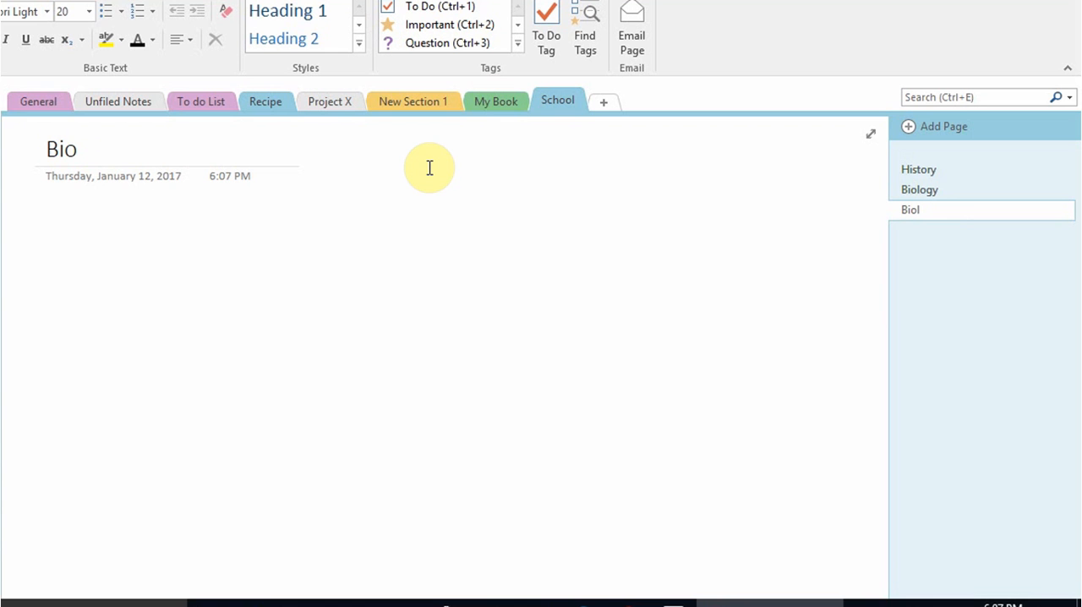
text(l 22 dec 20)
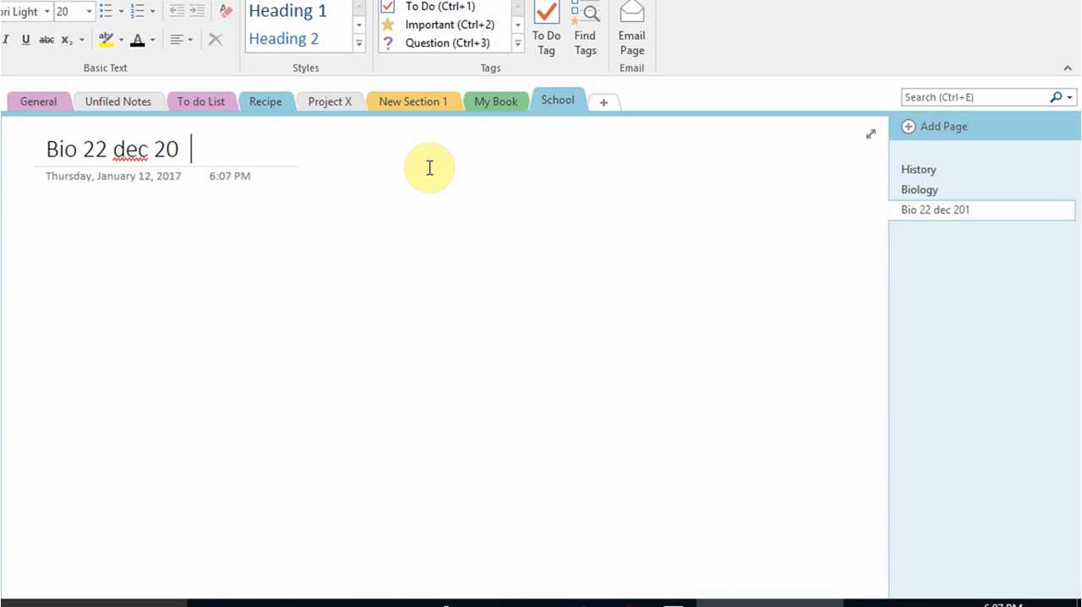
text(16)
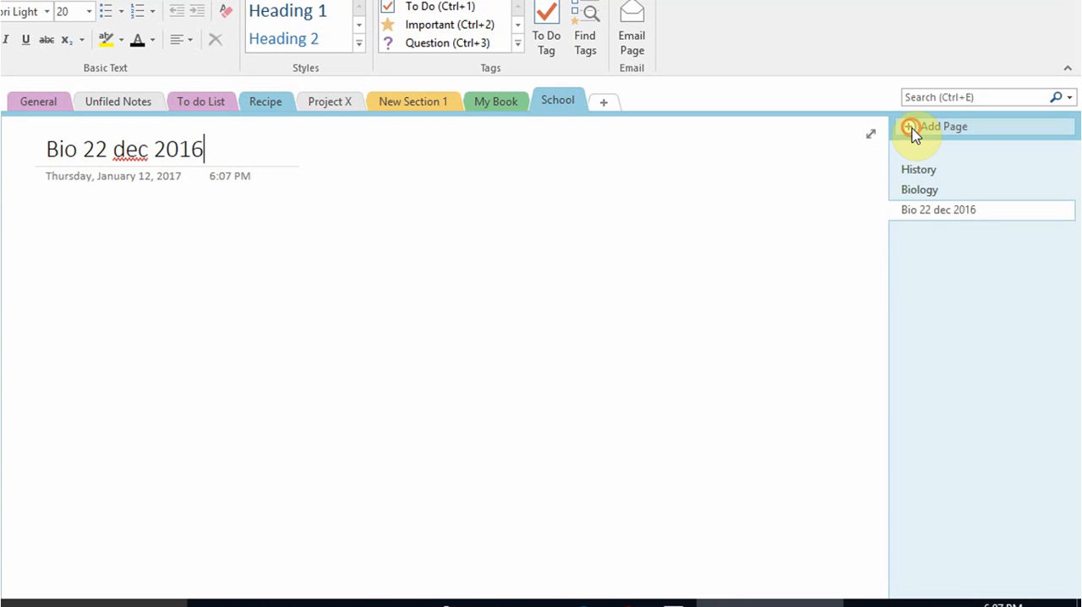
Add another page titled "Bio 23 dec 2016" to the School section
click(913, 135)
text(Bil)
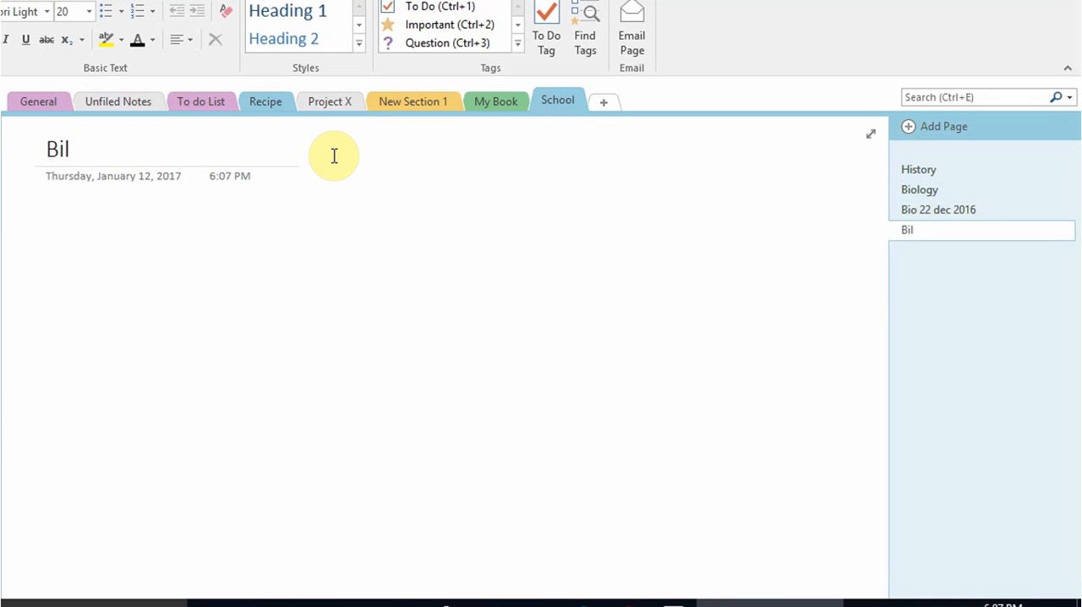
key(BackSpace)
text(o 23 dec 2016)
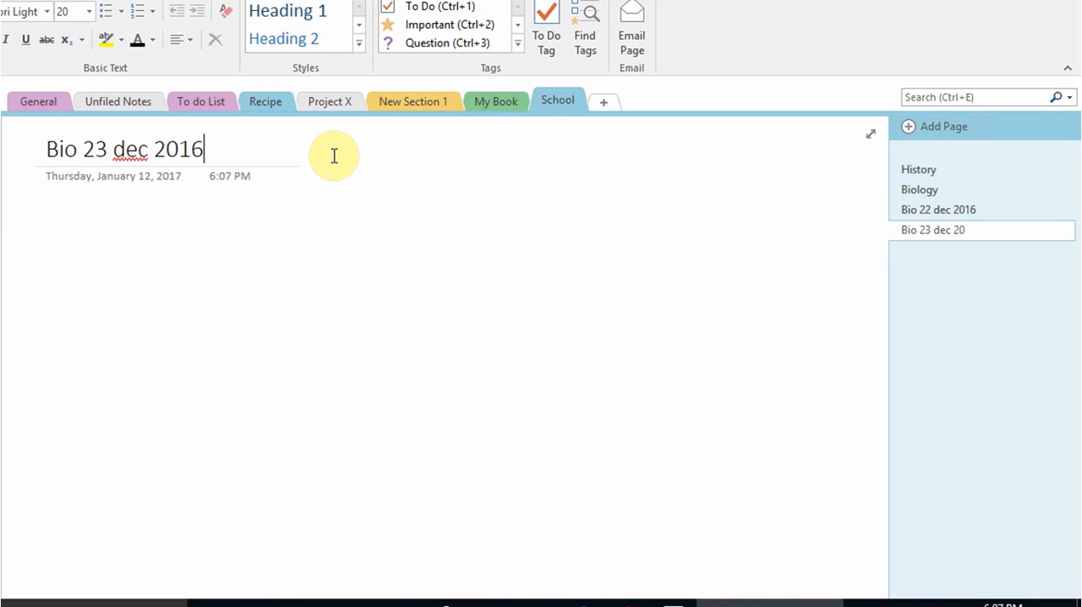
click(82, 270)
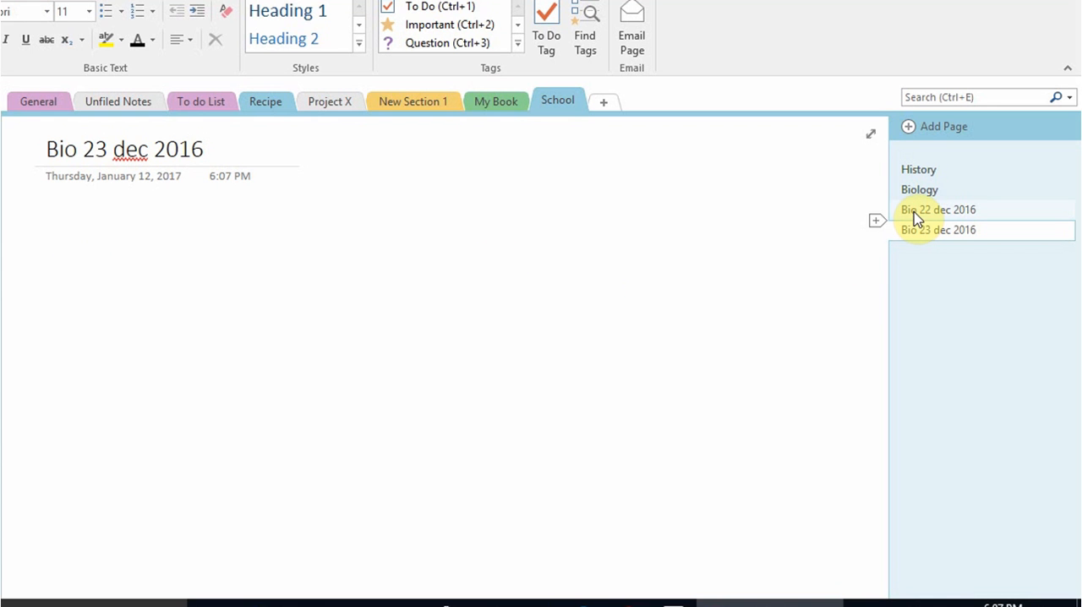
Make the Bio 22 dec 2016 and Bio 23 dec 2016 pages subpages of Biology and collapse the group
drag(913, 210, 950, 234)
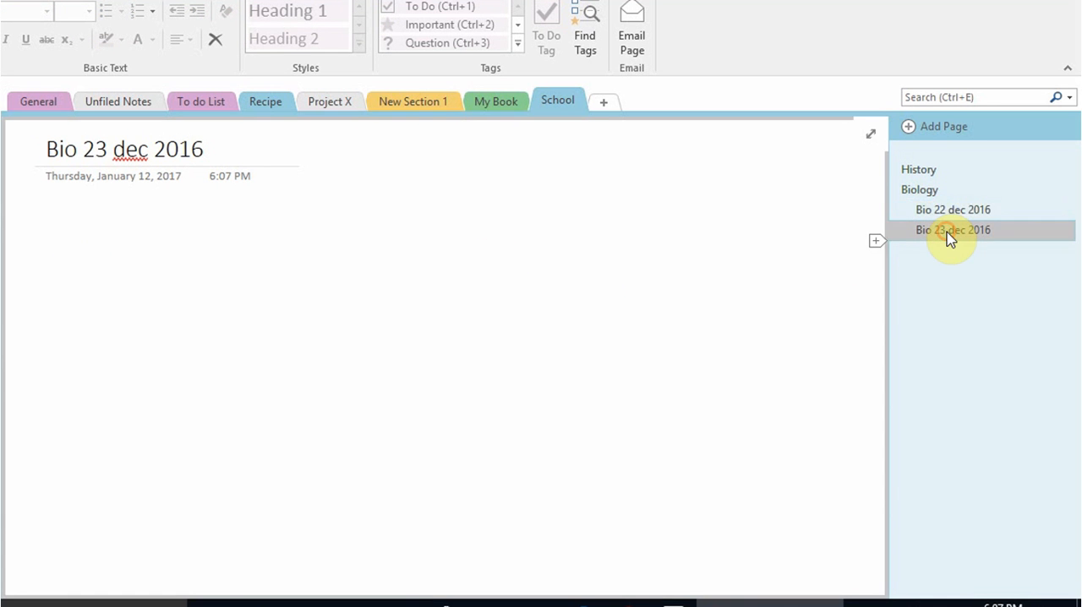
click(1065, 192)
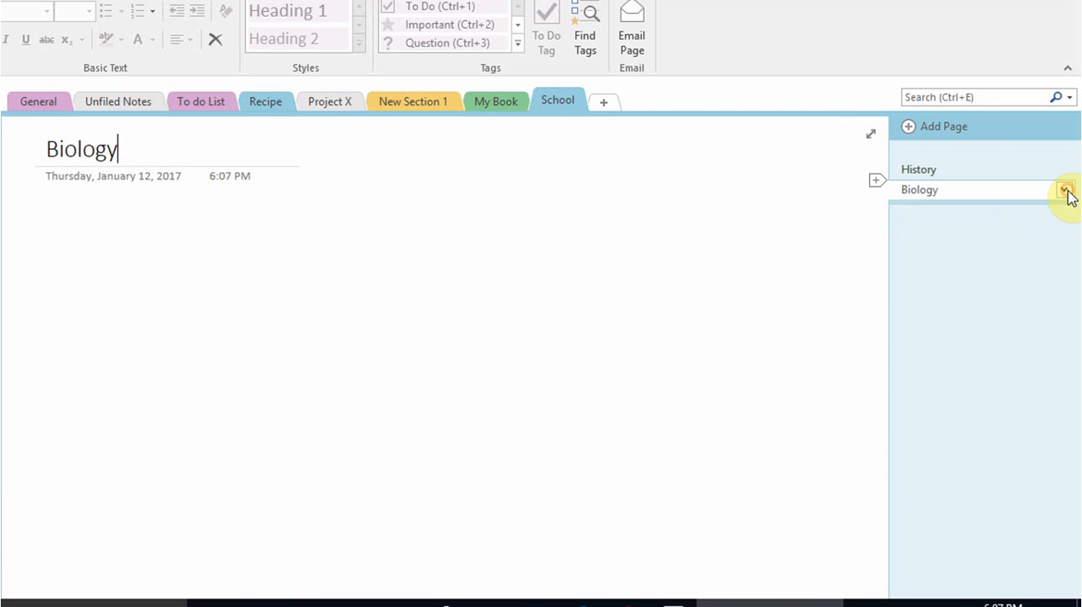
click(1065, 192)
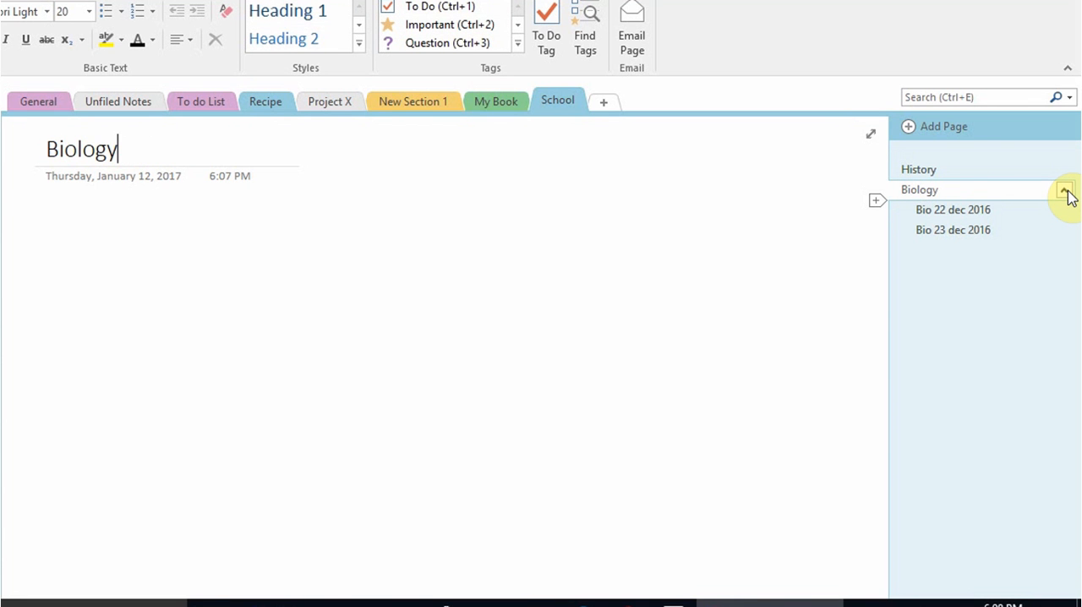
click(1065, 192)
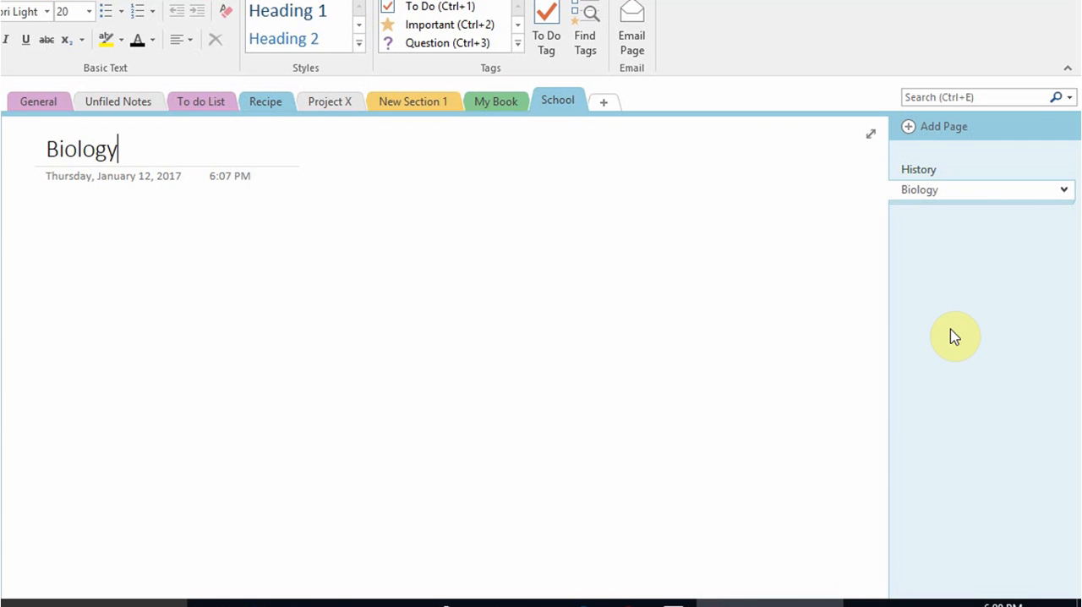
Add a page titled Math after the collapsed Biology group
click(905, 125)
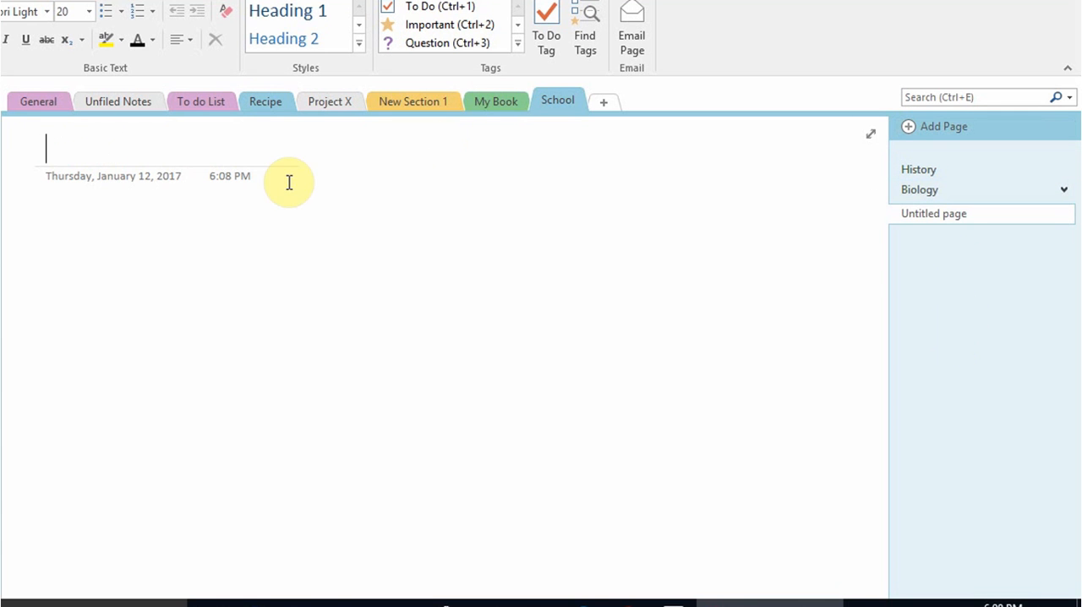
text(Math)
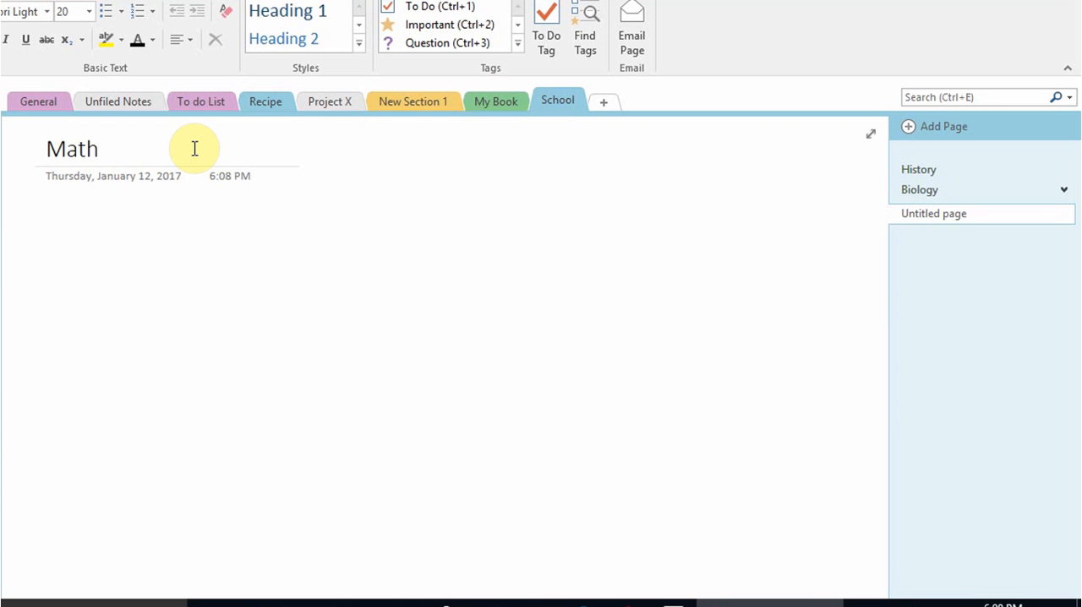
key(Return)
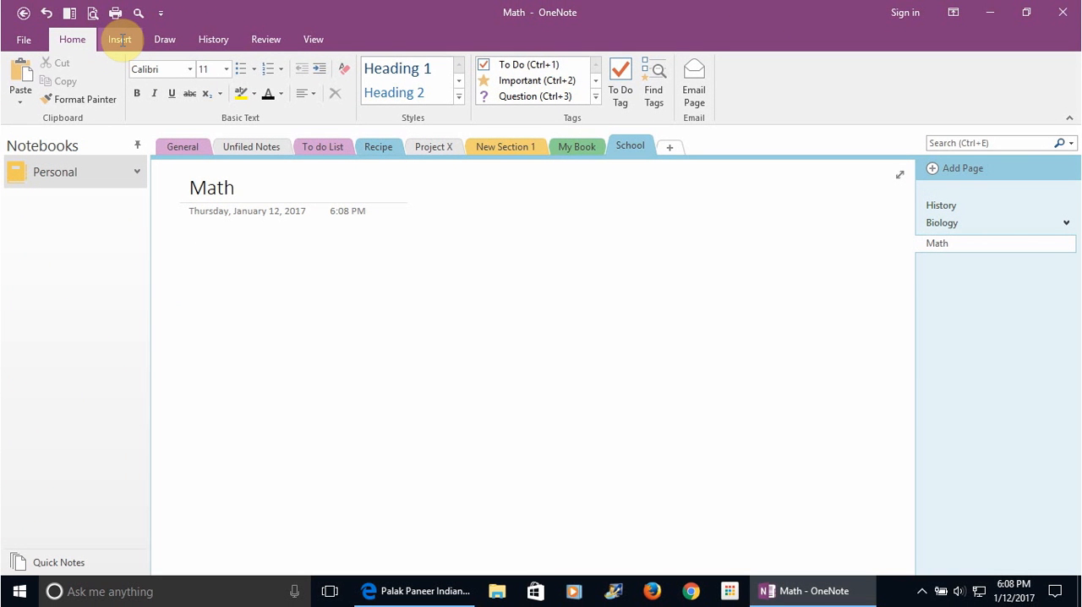
Open the full list of page template categories for adding a template-based page
click(121, 40)
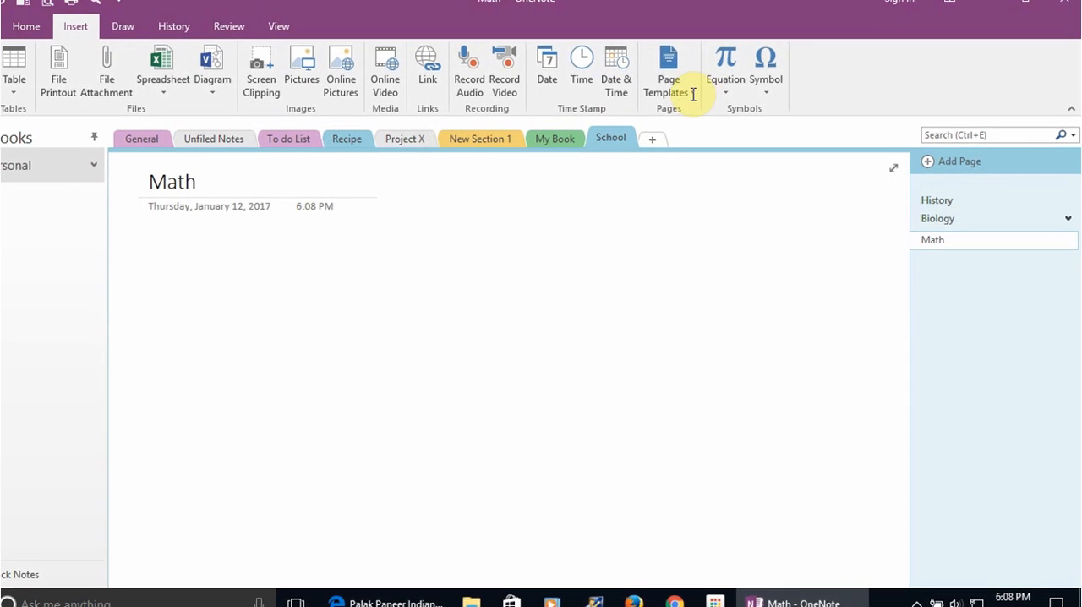
click(690, 93)
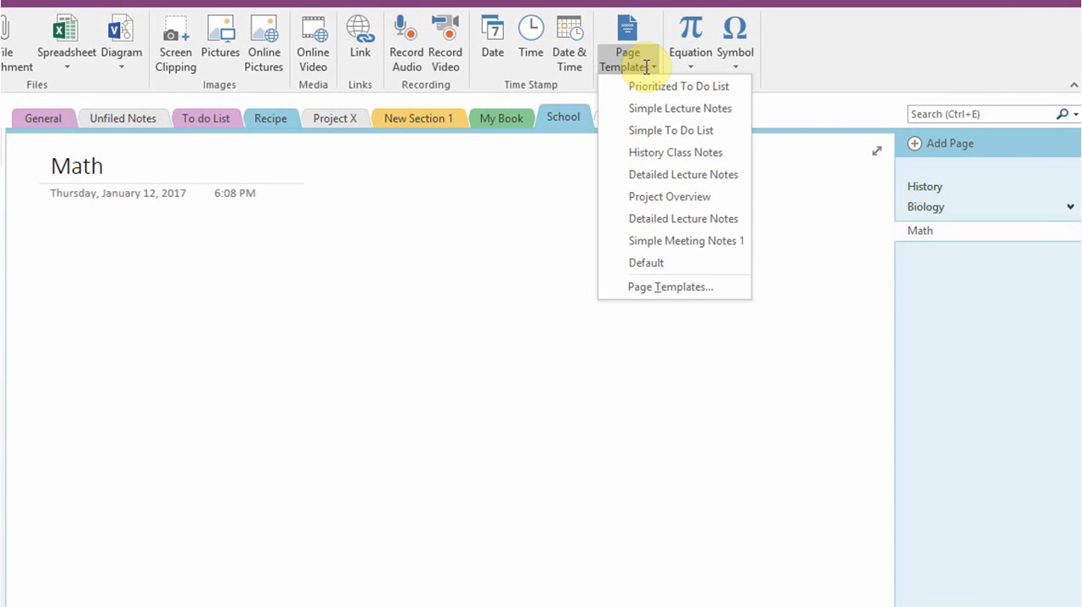
click(639, 287)
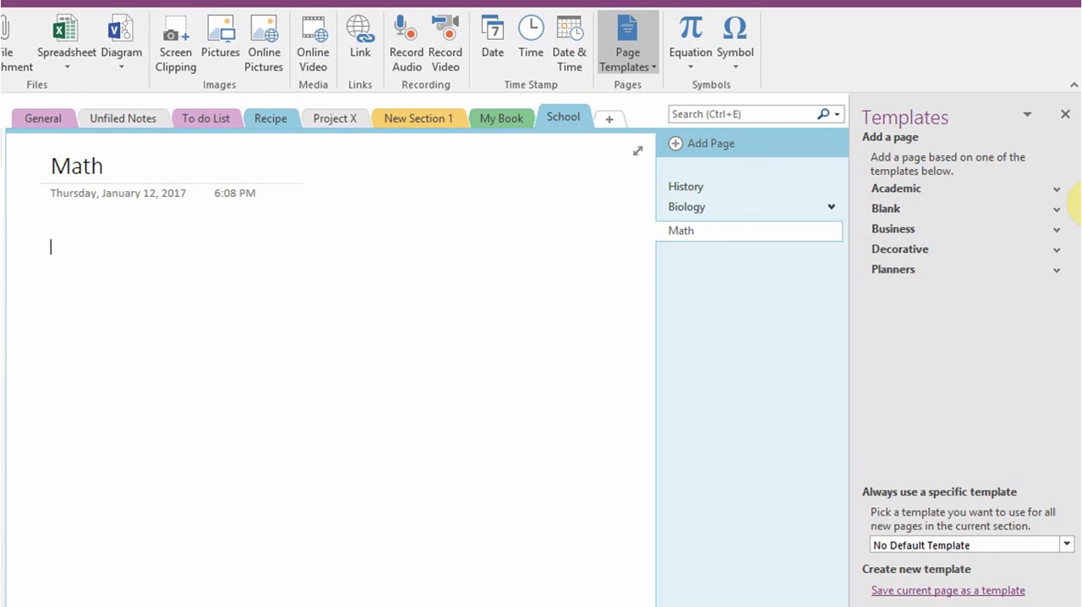
Add a page from the academic Simple Lecture Notes template and switch it to the Detailed Lecture Notes template
click(1056, 190)
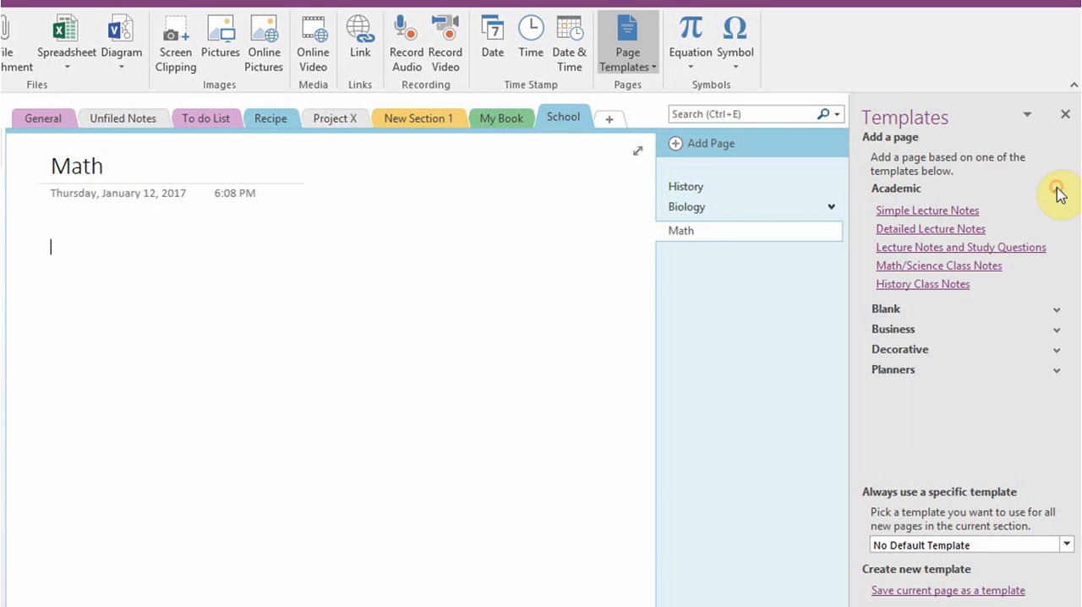
click(928, 213)
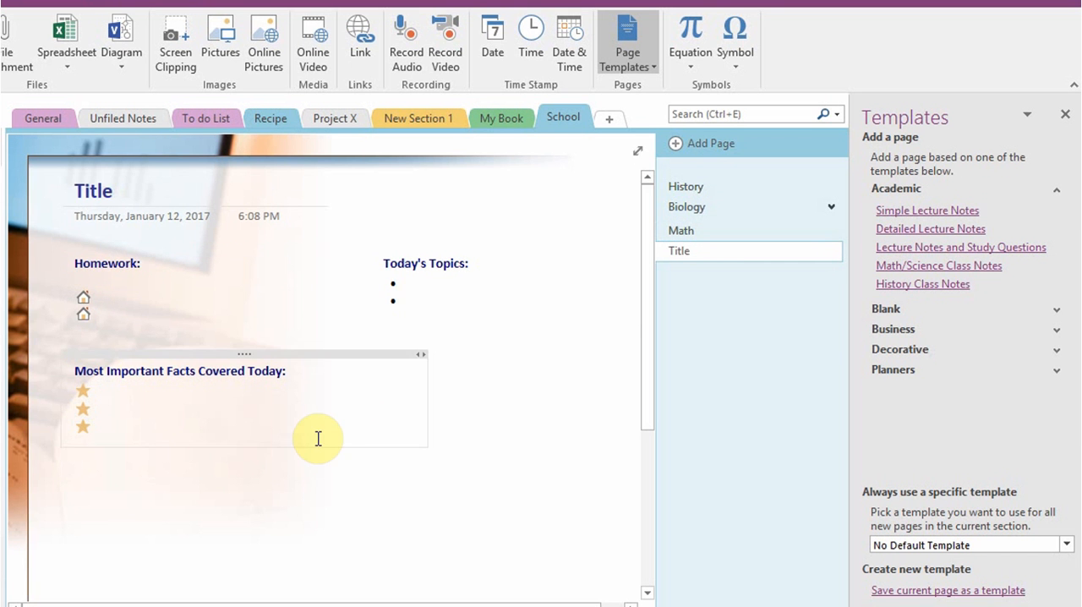
click(916, 231)
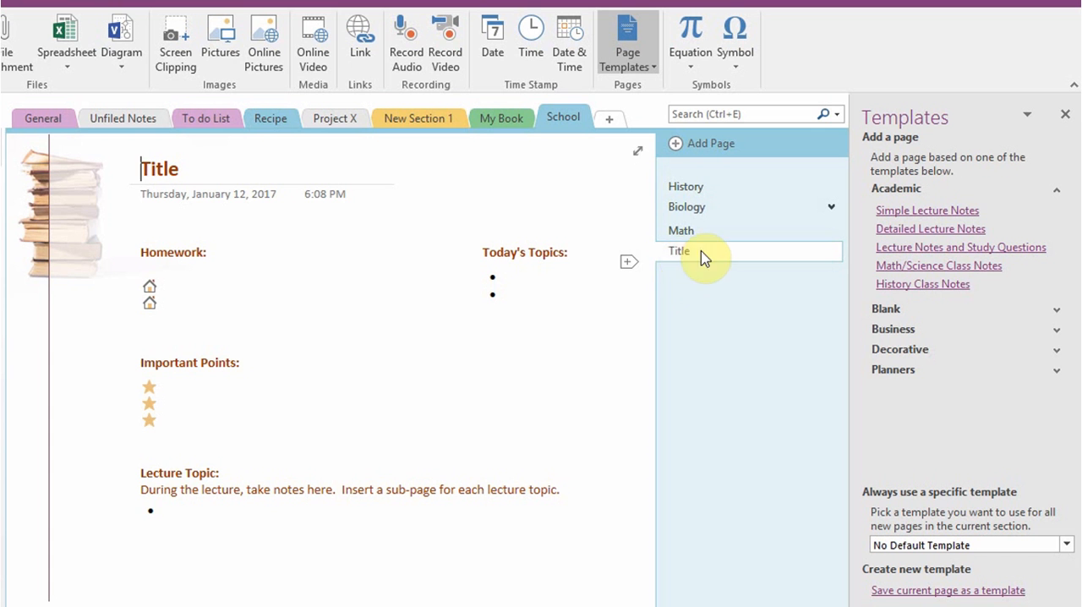
Add a Project Overview page from the business templates and a Prioritized To Do List page from the planners, and close the template list
click(1055, 330)
click(926, 371)
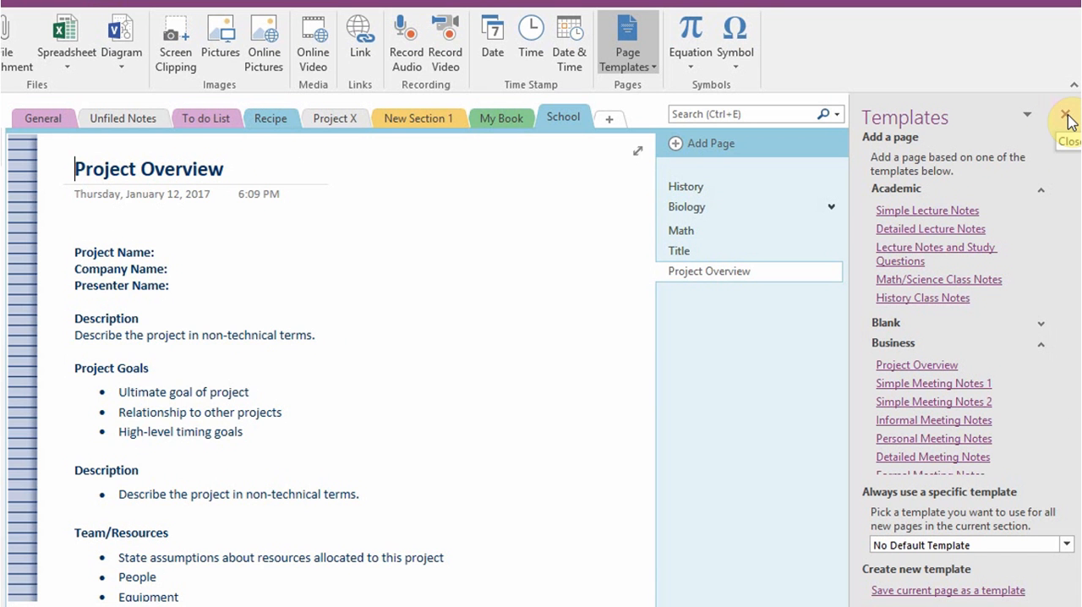
drag(1056, 379, 1062, 459)
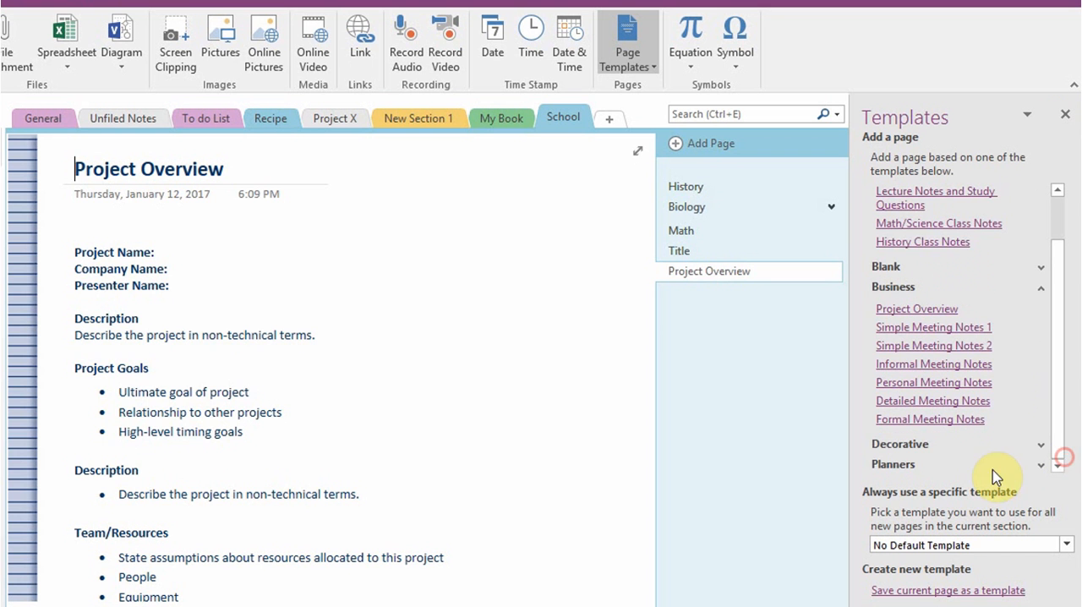
click(1043, 464)
click(1056, 465)
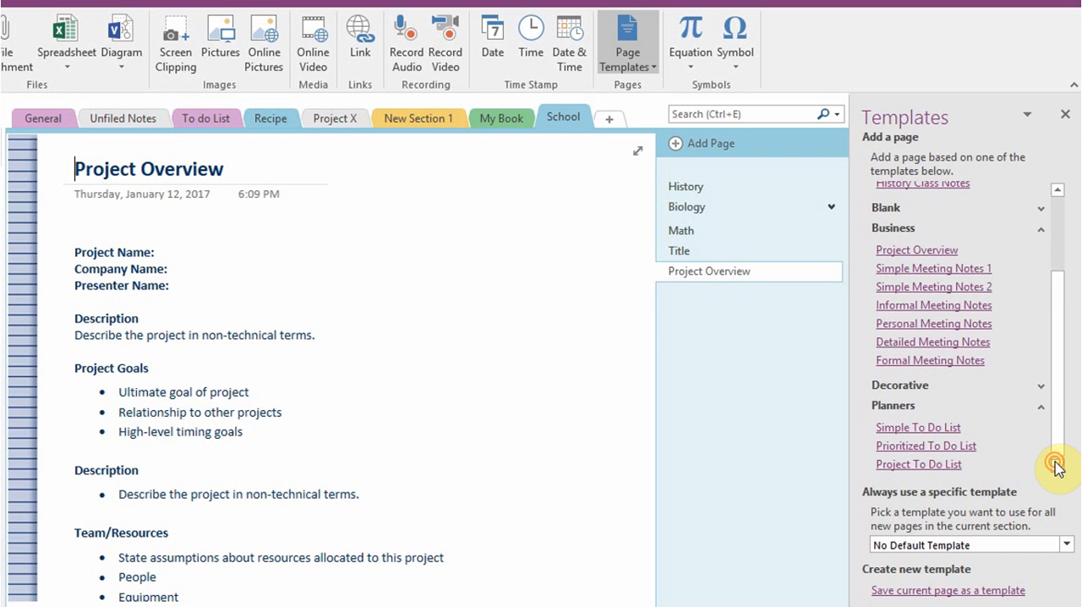
click(947, 442)
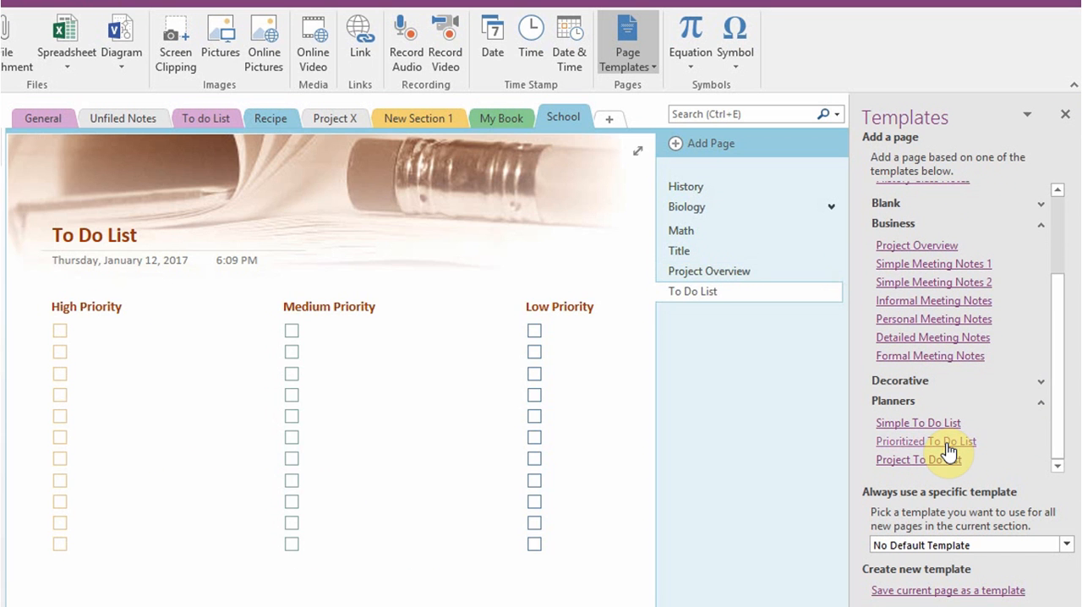
click(64, 340)
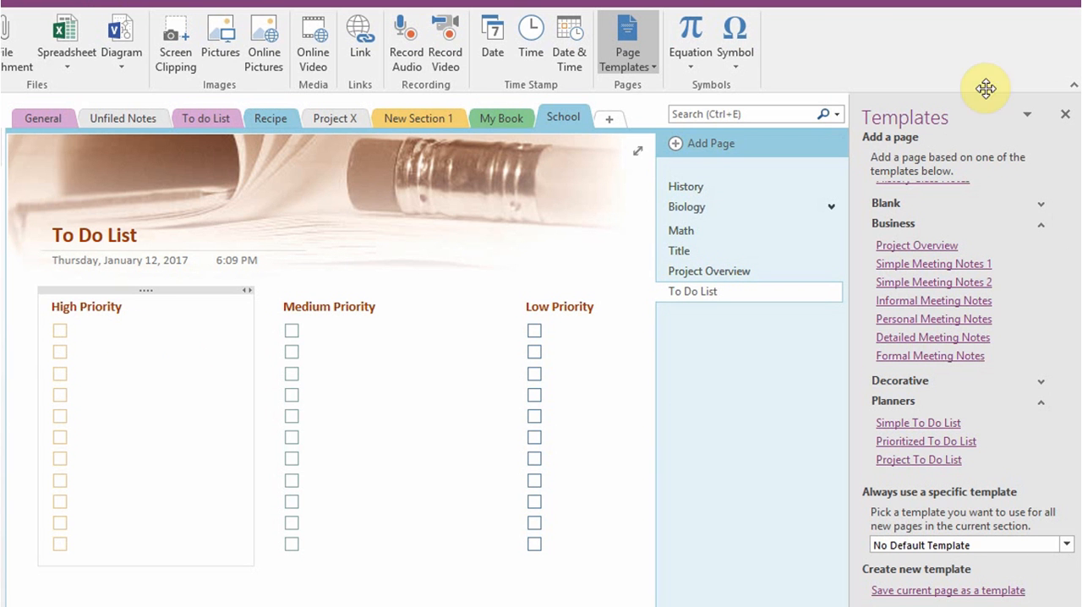
click(1067, 115)
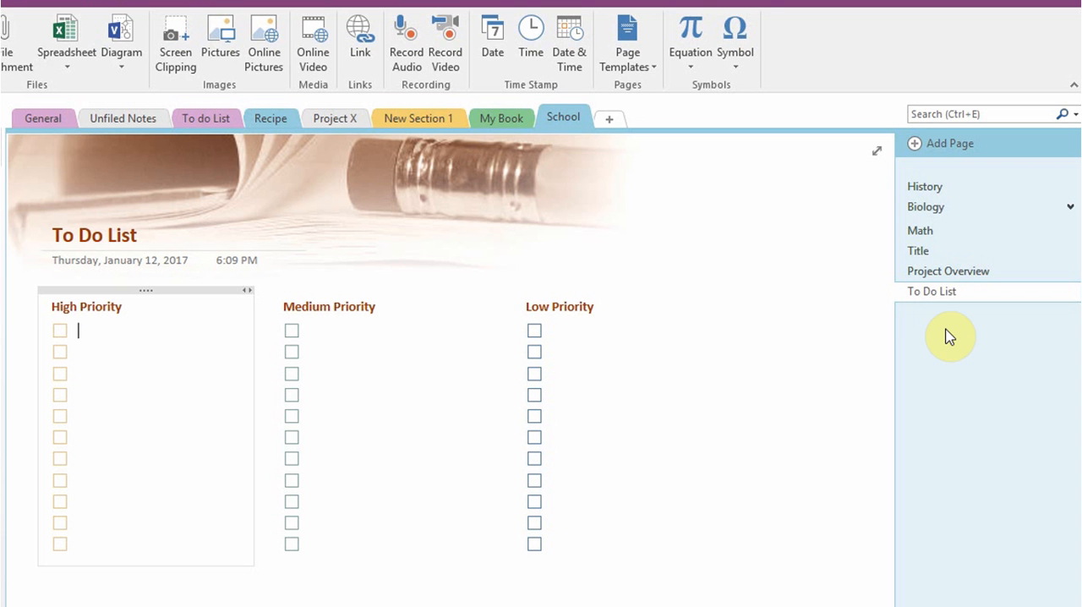
Move the To Do List page under Biology as a subpage after Bio 23 dec 2016, open Biology and collapse its group
click(1070, 207)
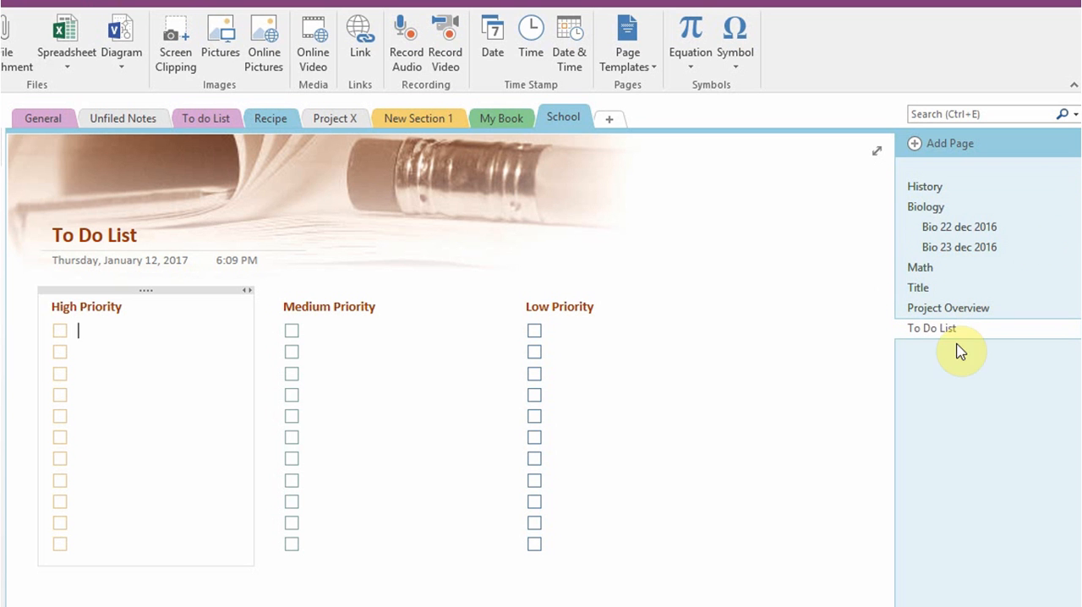
drag(935, 335, 963, 267)
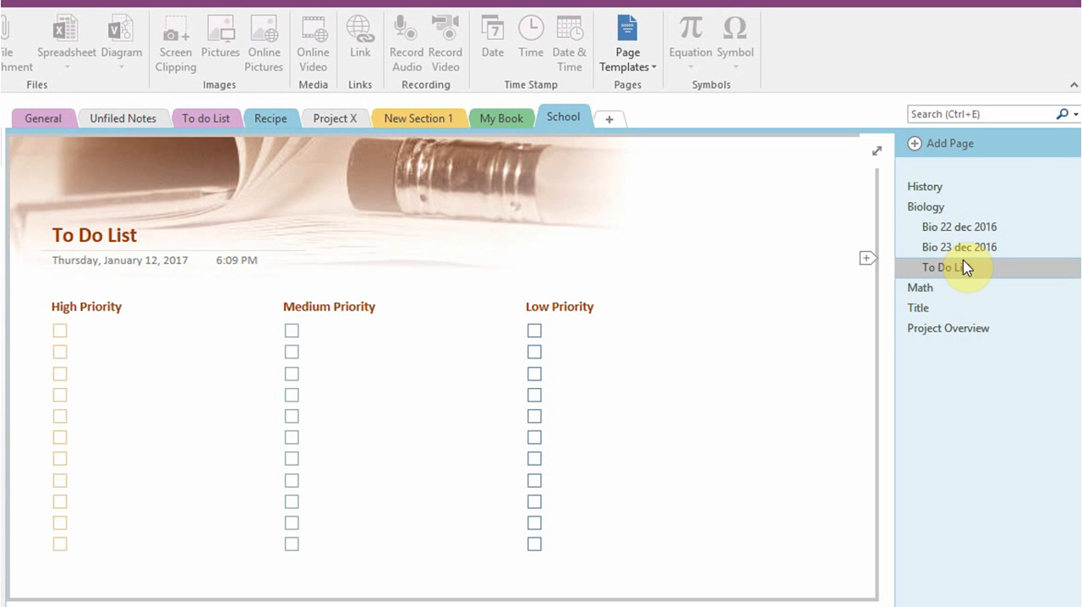
mouse_move(961, 203)
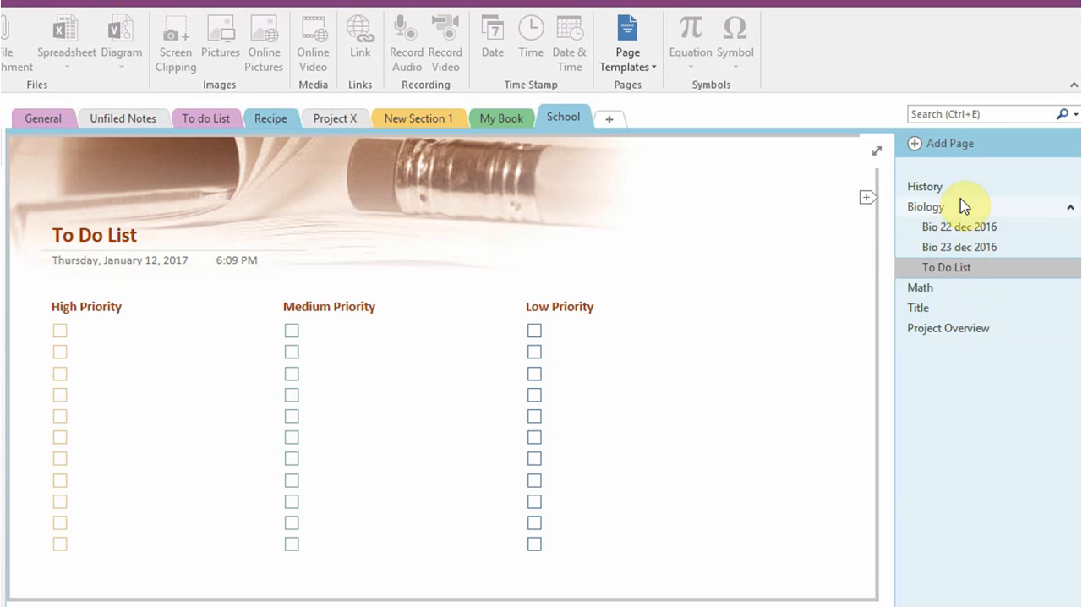
click(1071, 207)
click(1071, 207)
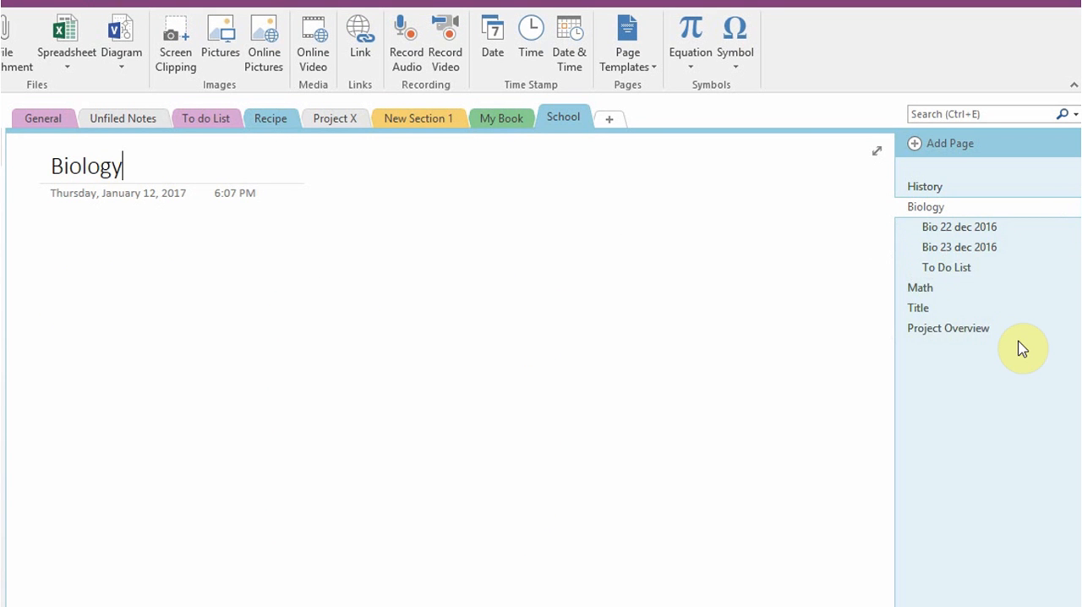
click(1071, 207)
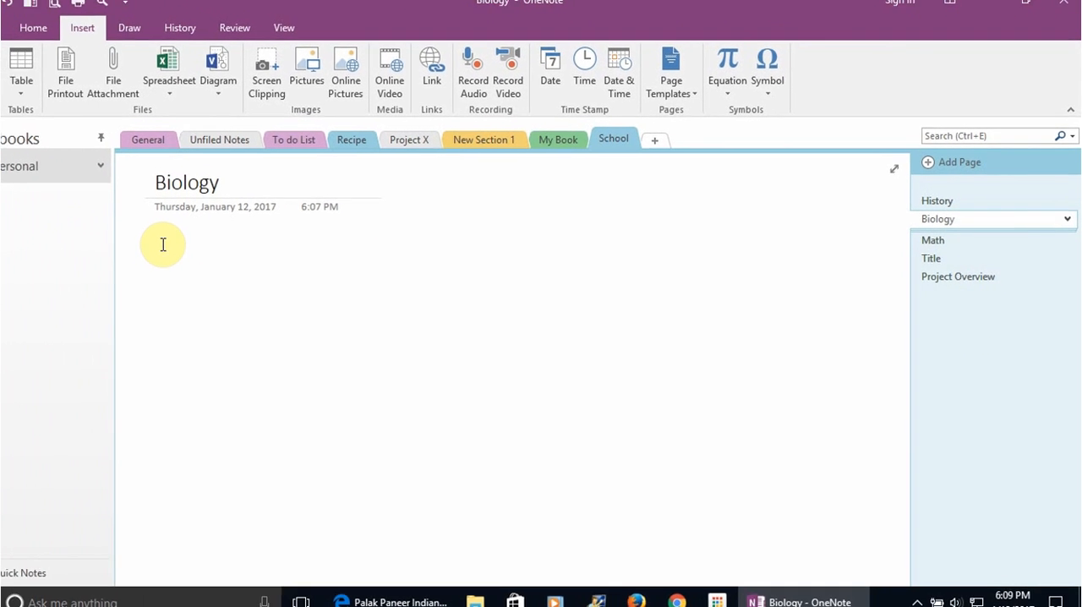
Enter a phone number as a note on the Biology page and tag it as Phone number
click(163, 244)
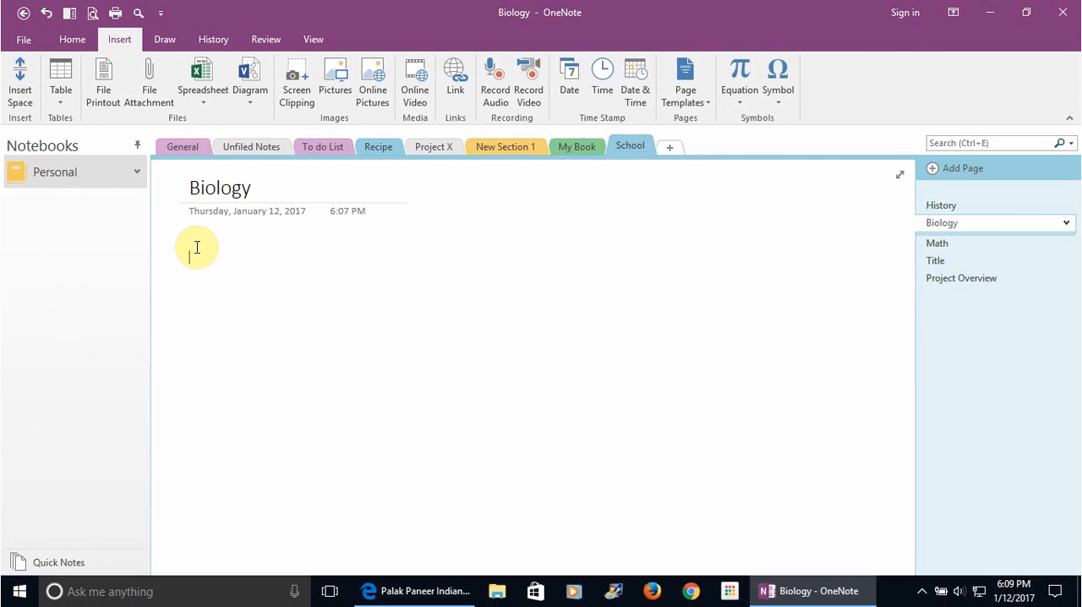
click(73, 39)
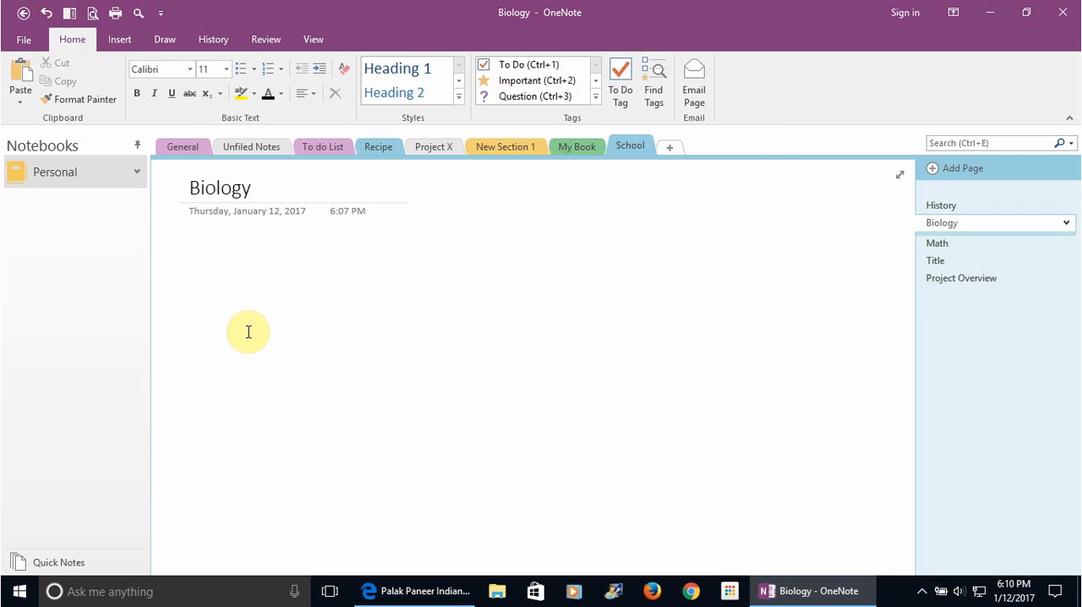
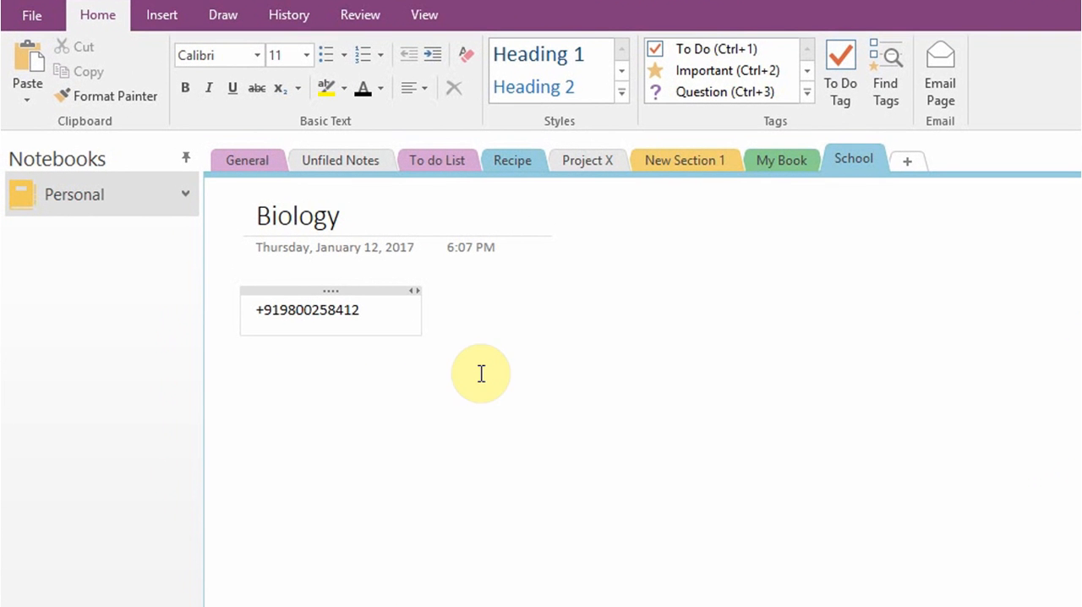
click(808, 97)
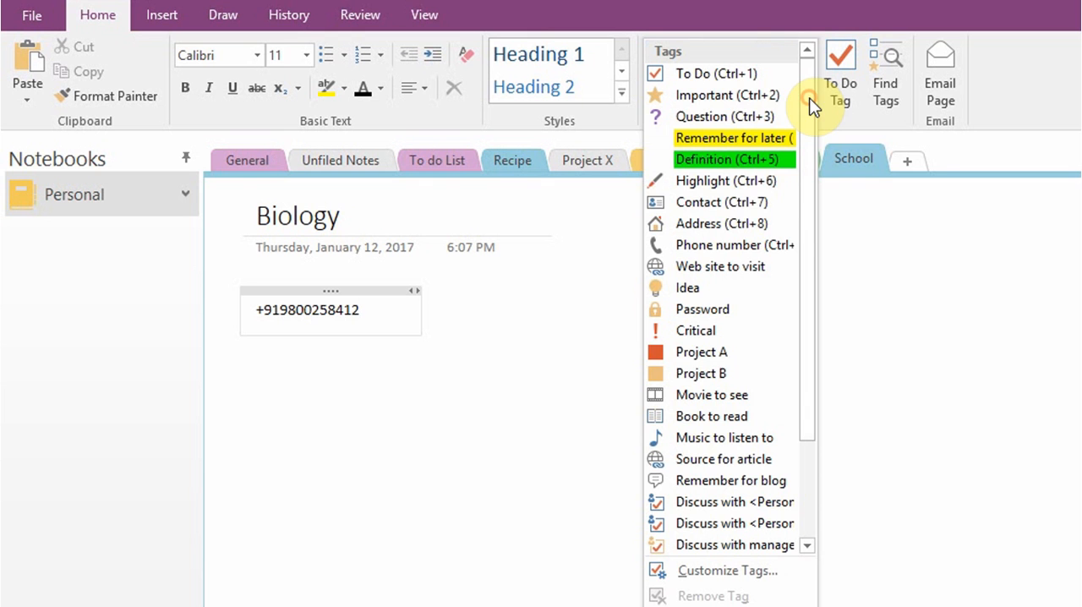
click(661, 245)
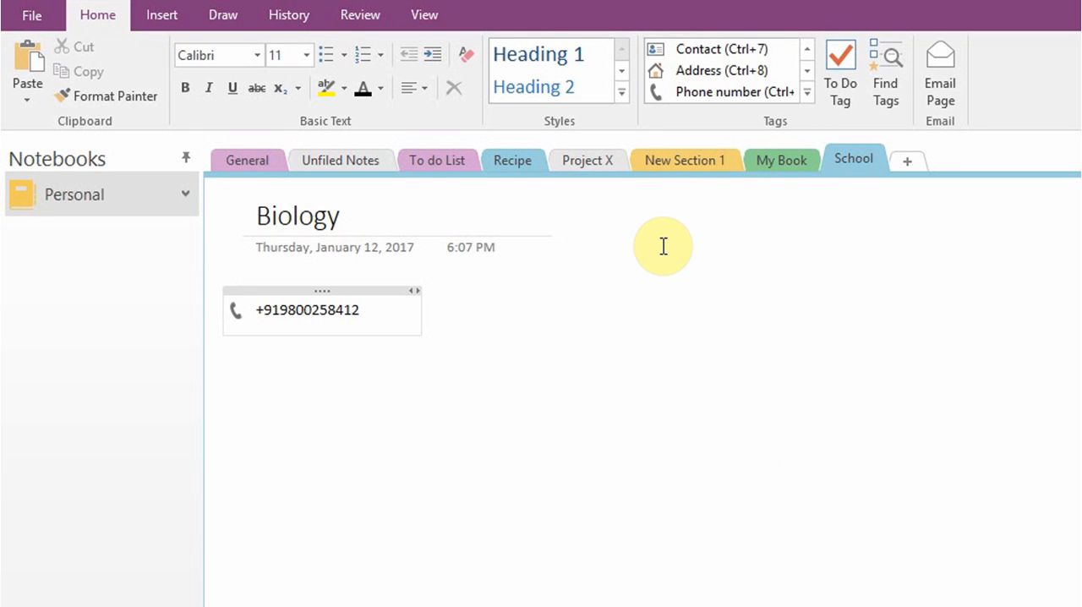
View the Find Tags summary and the Customize Tags dialog, closing each without making changes
click(887, 62)
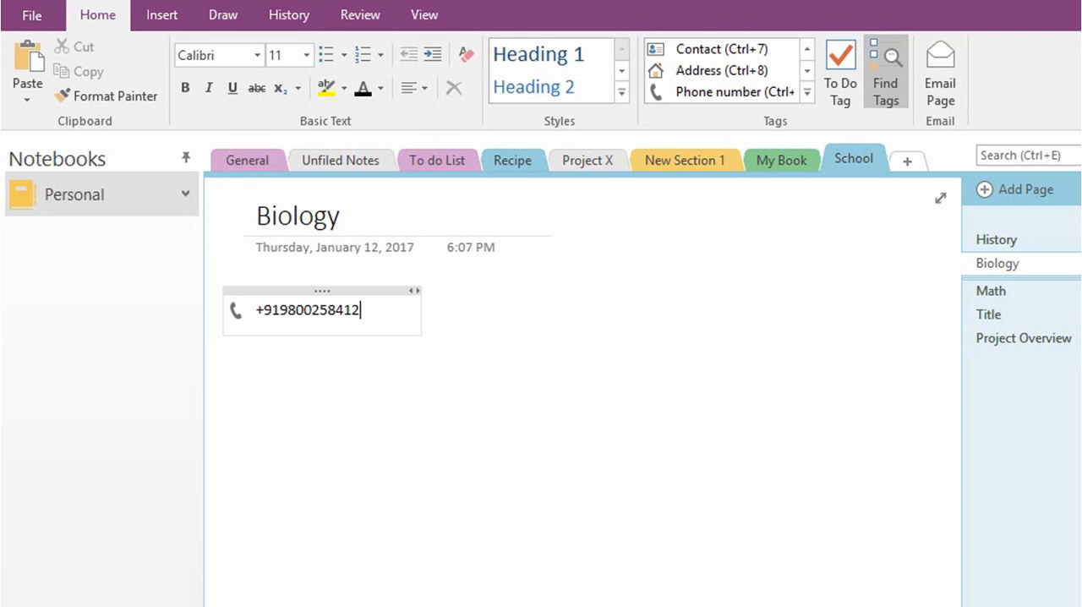
click(1081, 159)
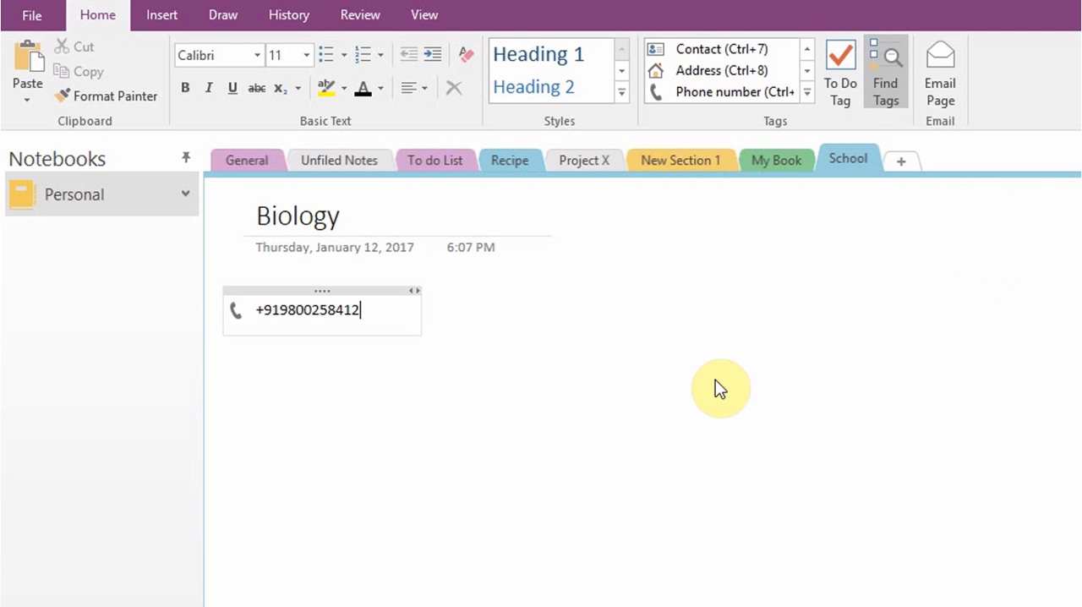
key(Return)
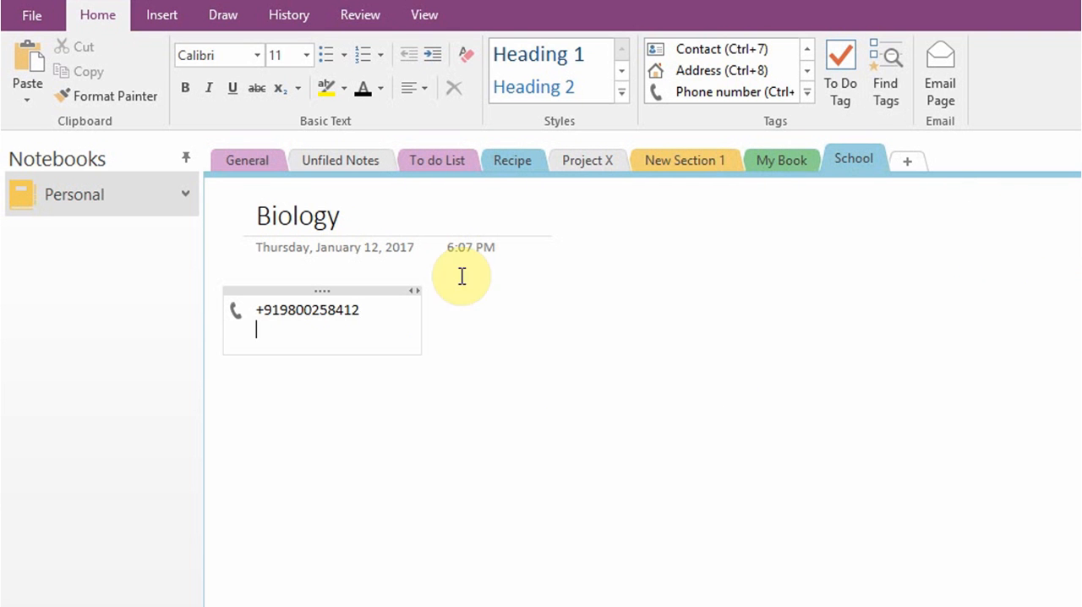
click(806, 93)
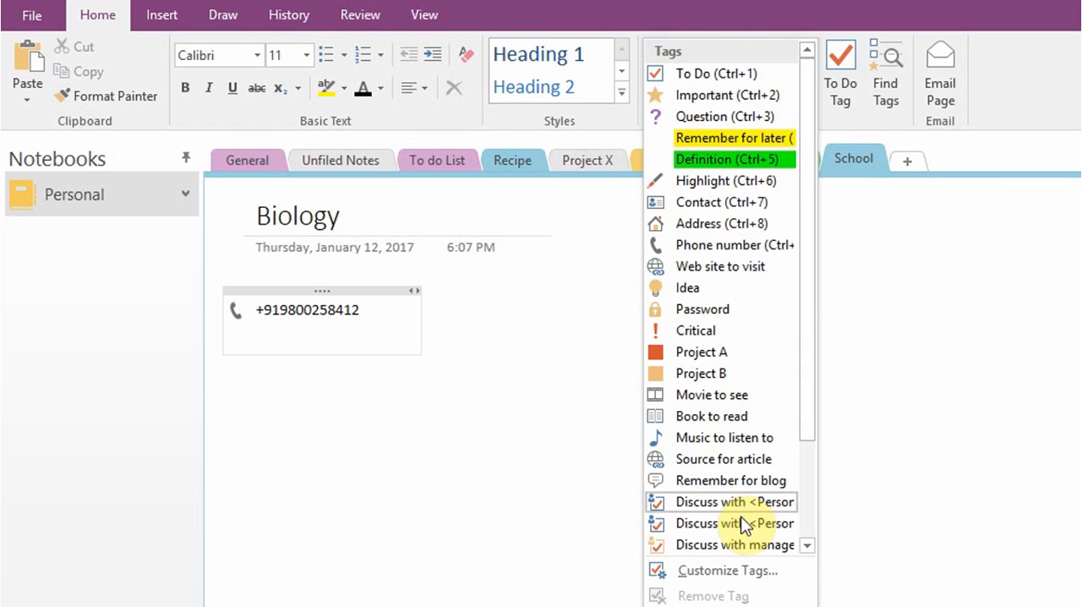
click(730, 574)
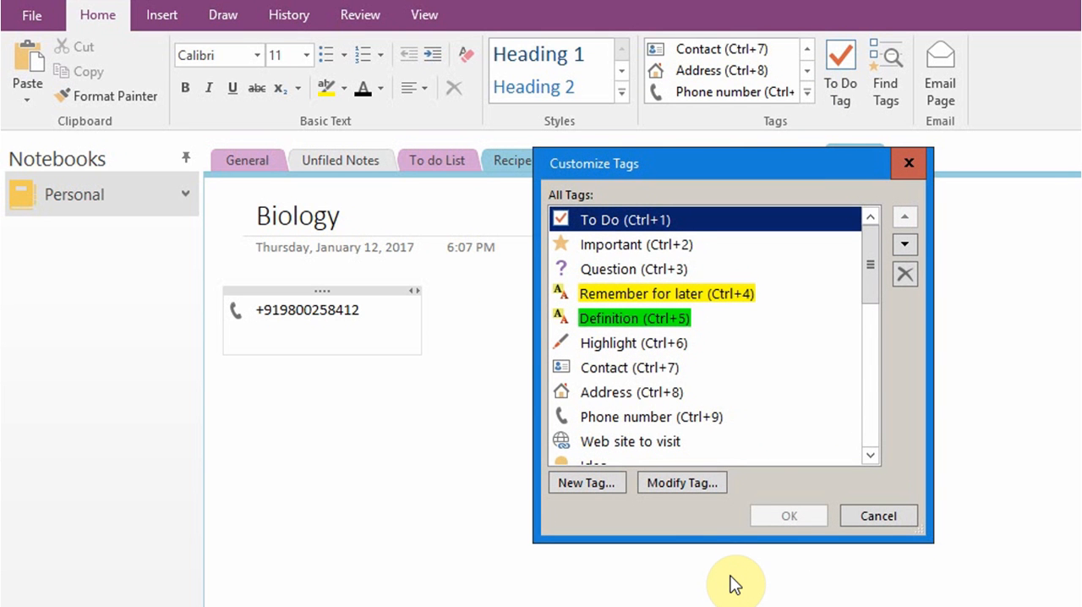
click(881, 517)
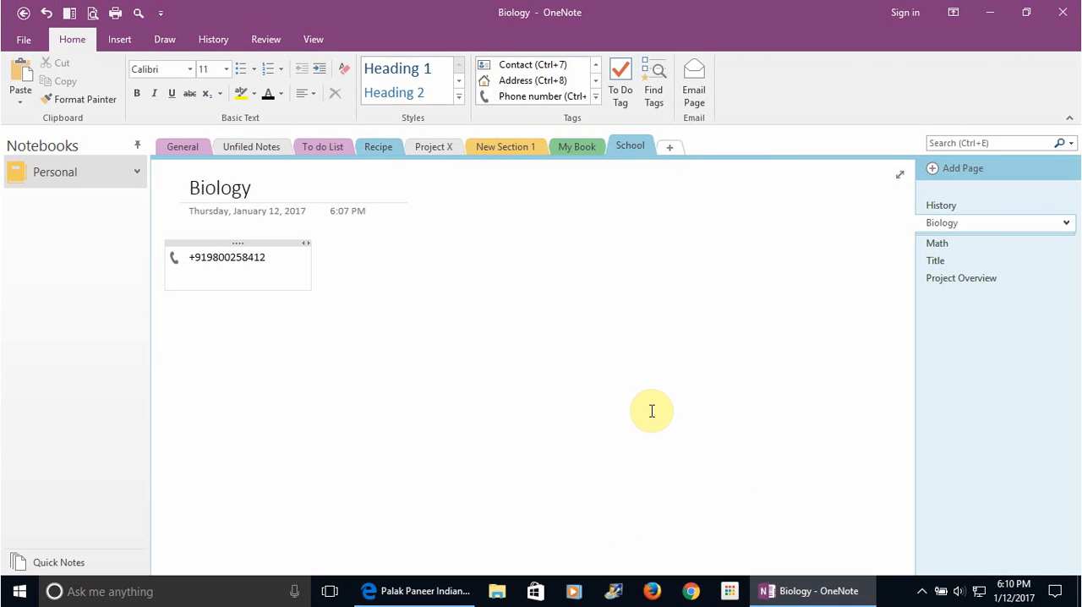
Search all notebooks for "paneer" and clear the search
click(945, 144)
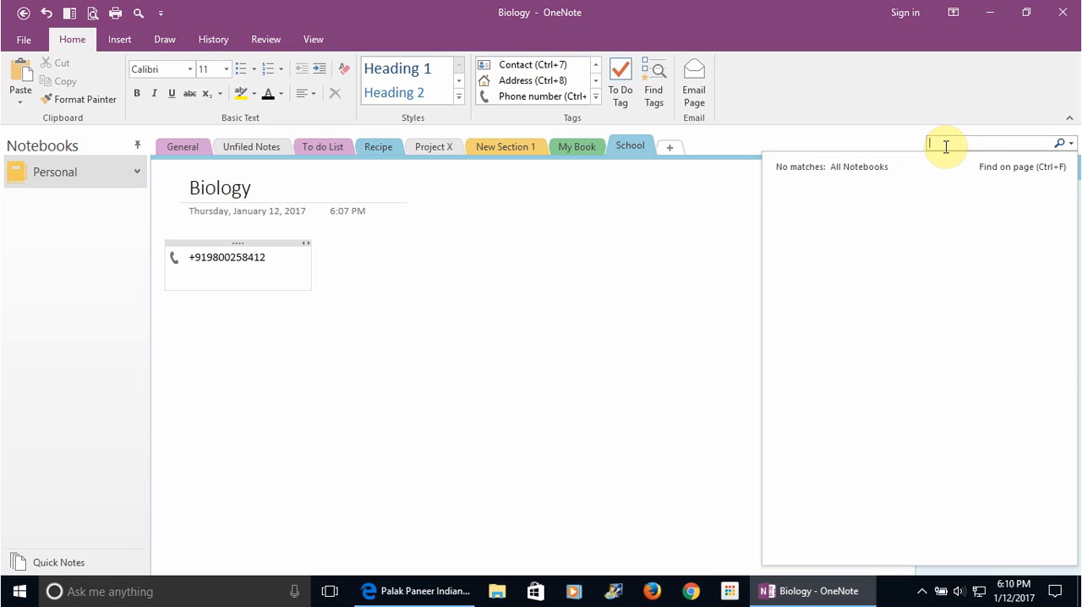
text(paneer)
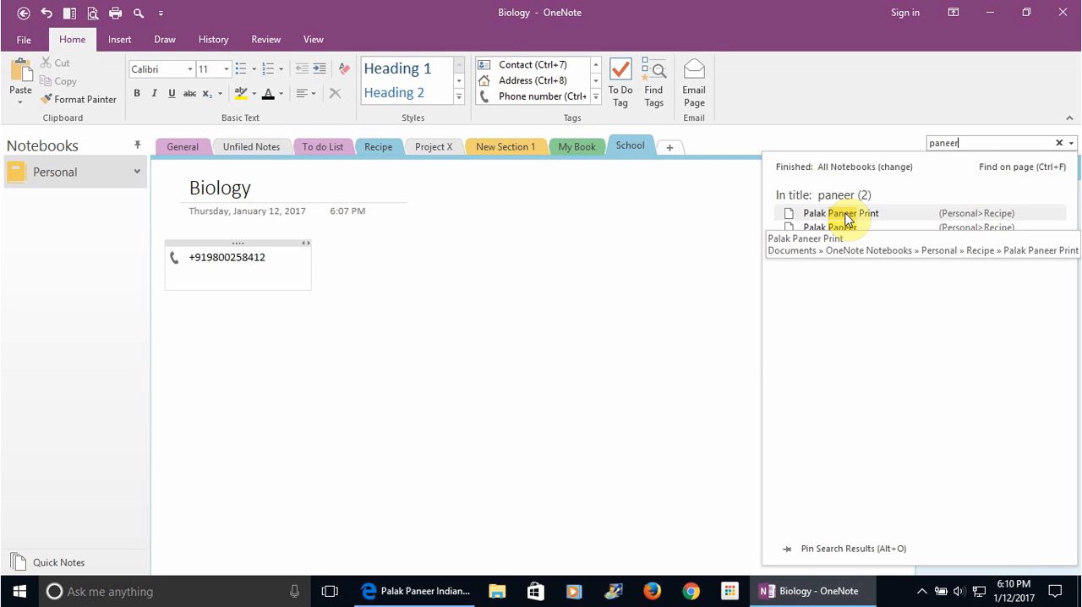
click(1057, 142)
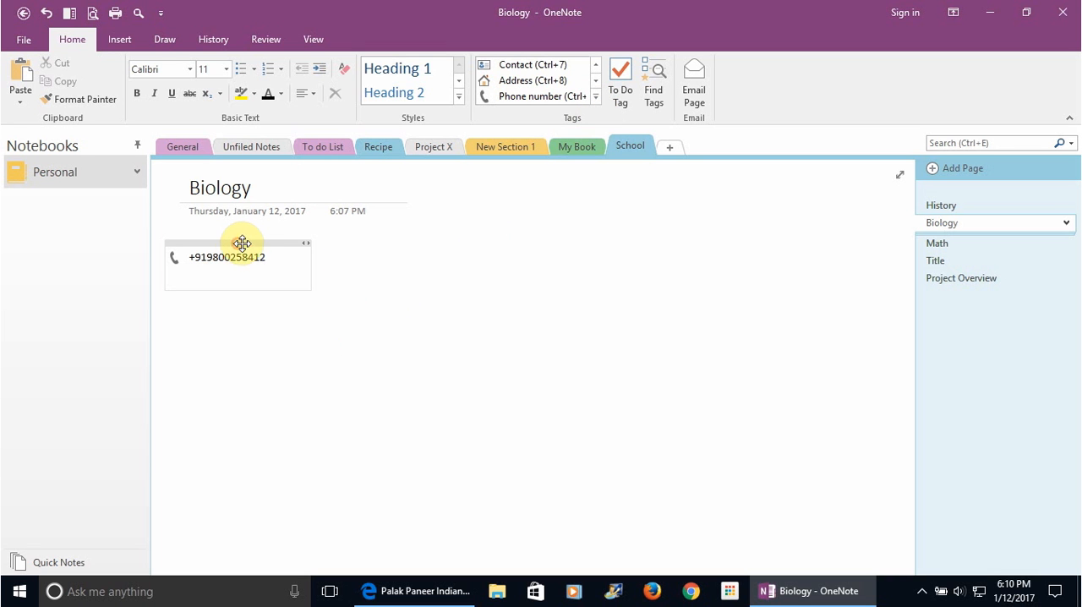
Move the phone number note farther across the Biology page and delete it
drag(242, 243, 454, 237)
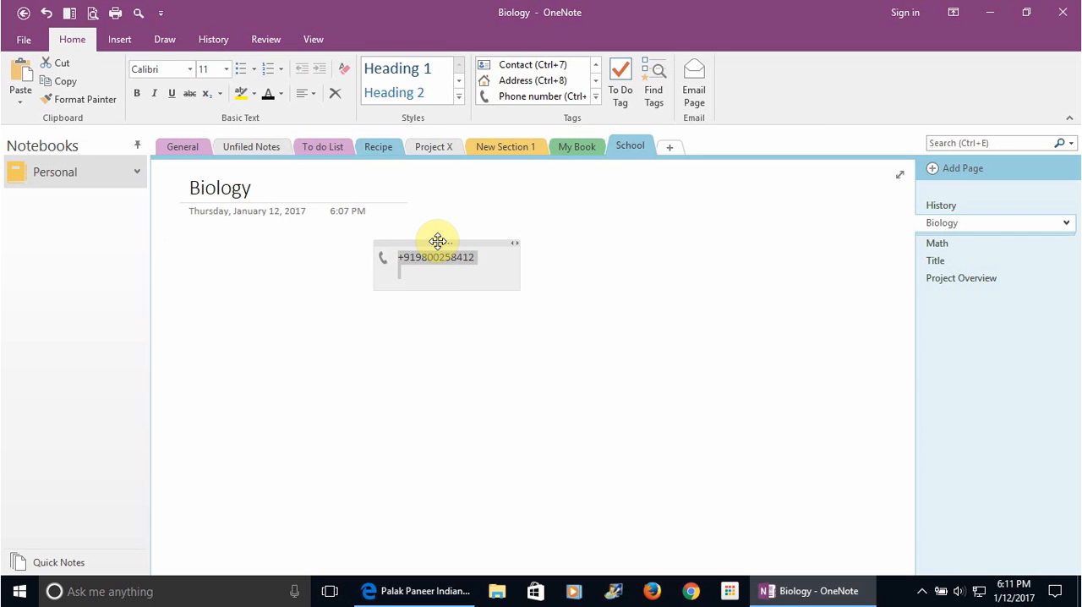
key(Delete)
click(210, 246)
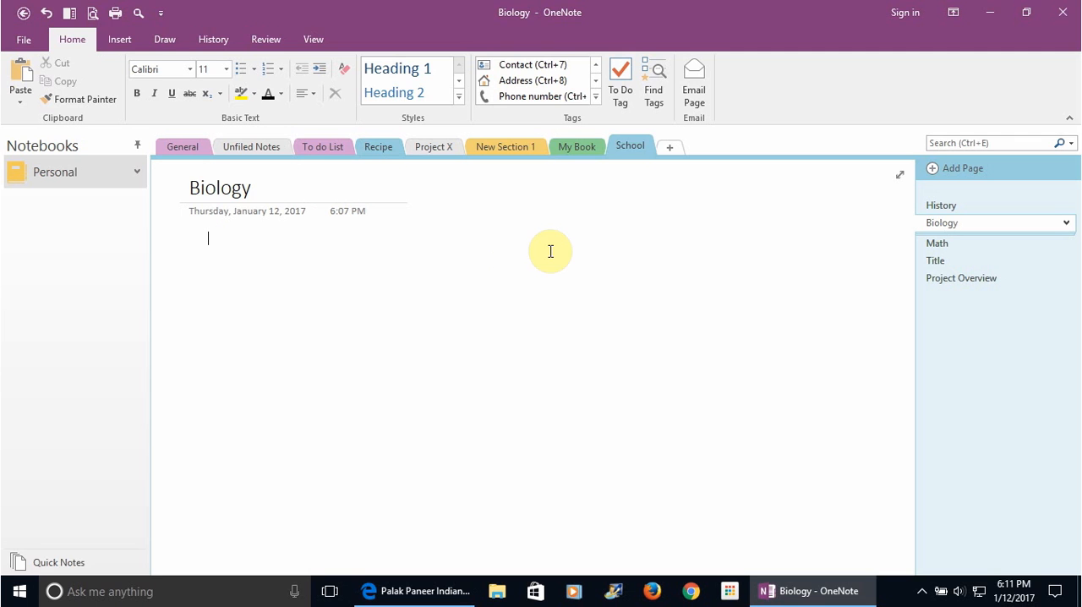
Password-protect the School section by entering and confirming a section password
right_click(628, 148)
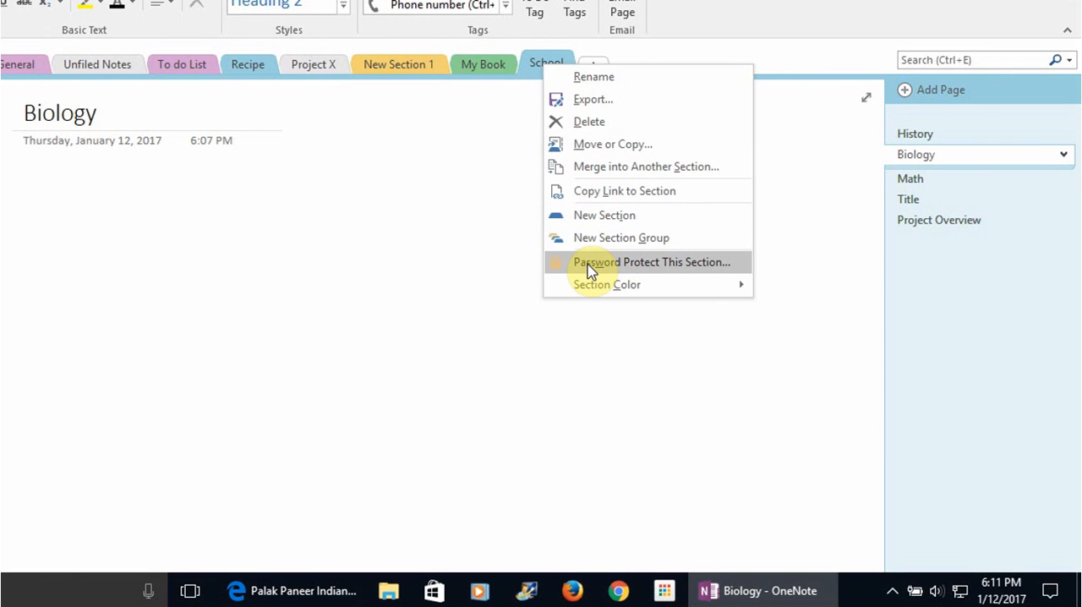
click(589, 265)
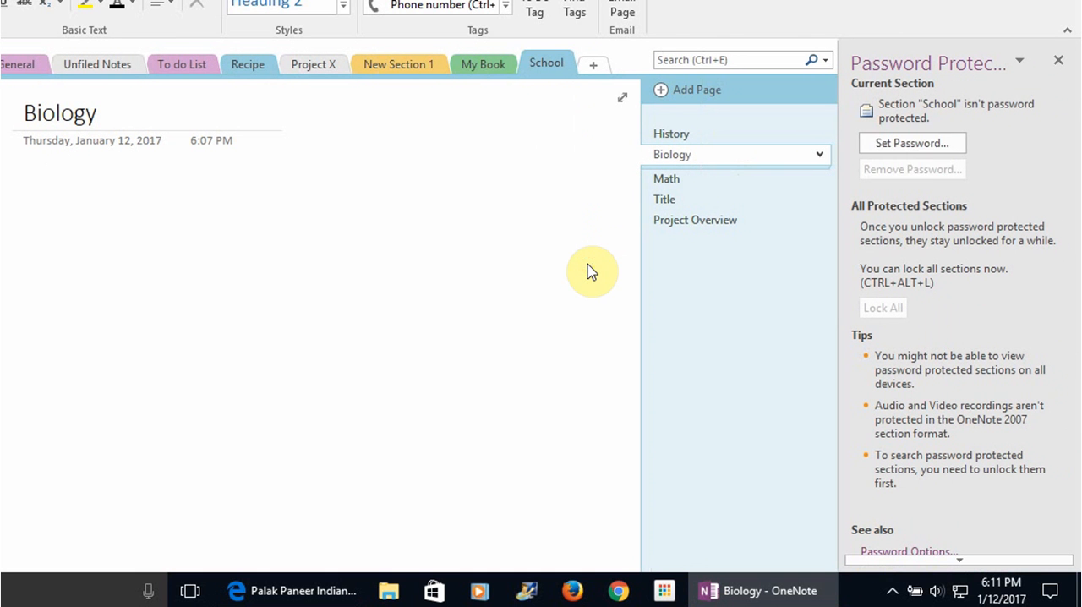
click(910, 143)
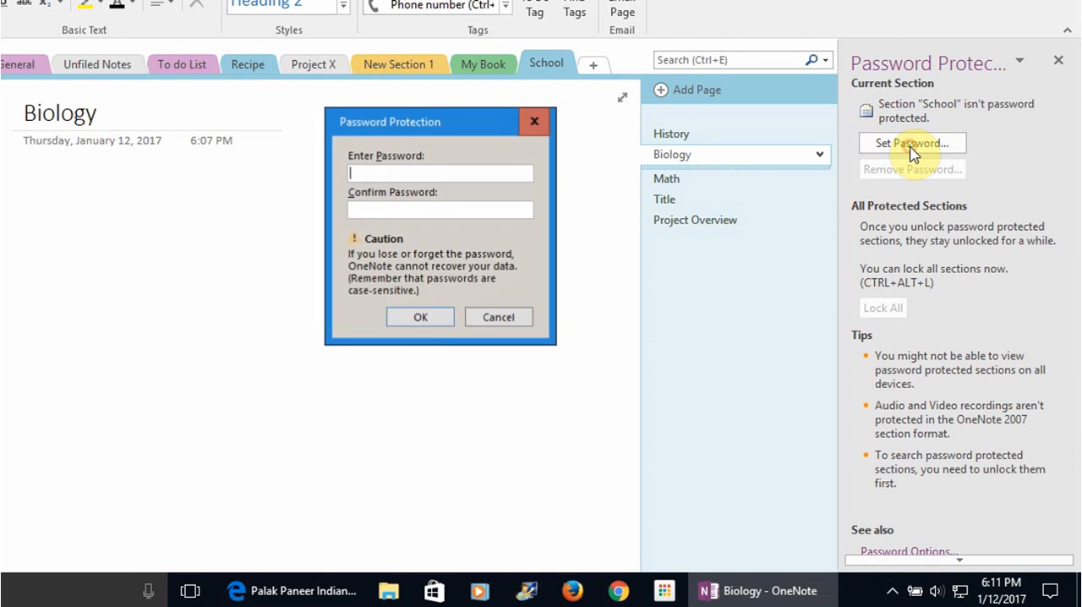
text(a)
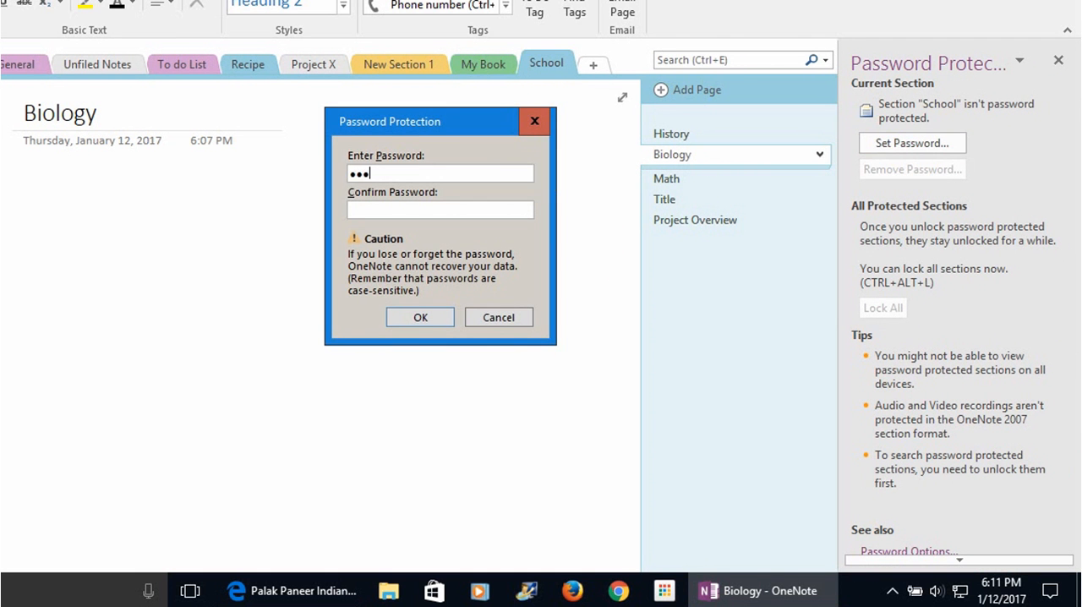
click(504, 208)
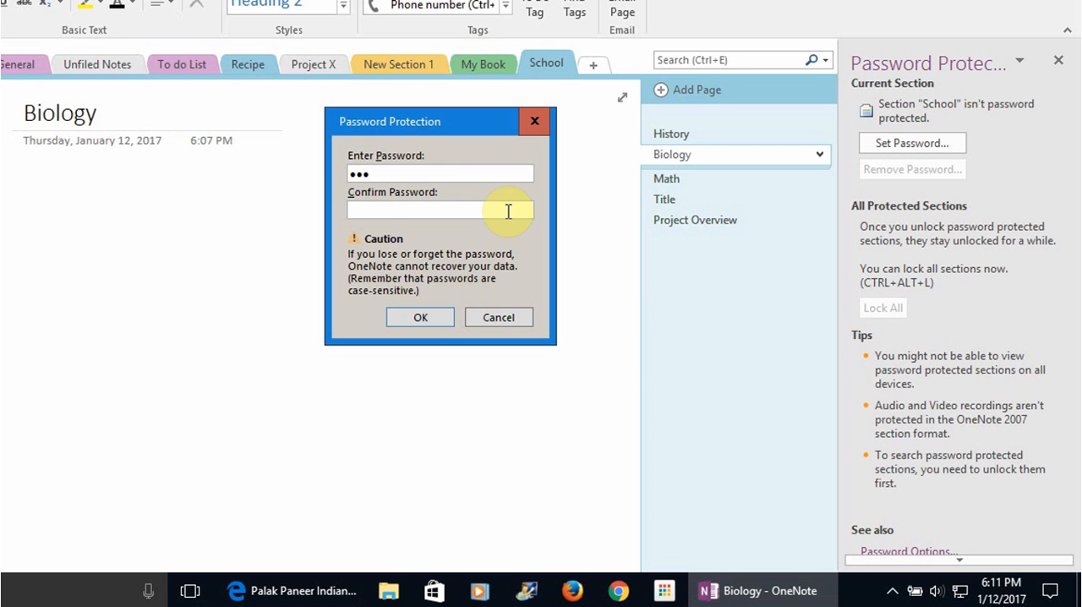
text(a)
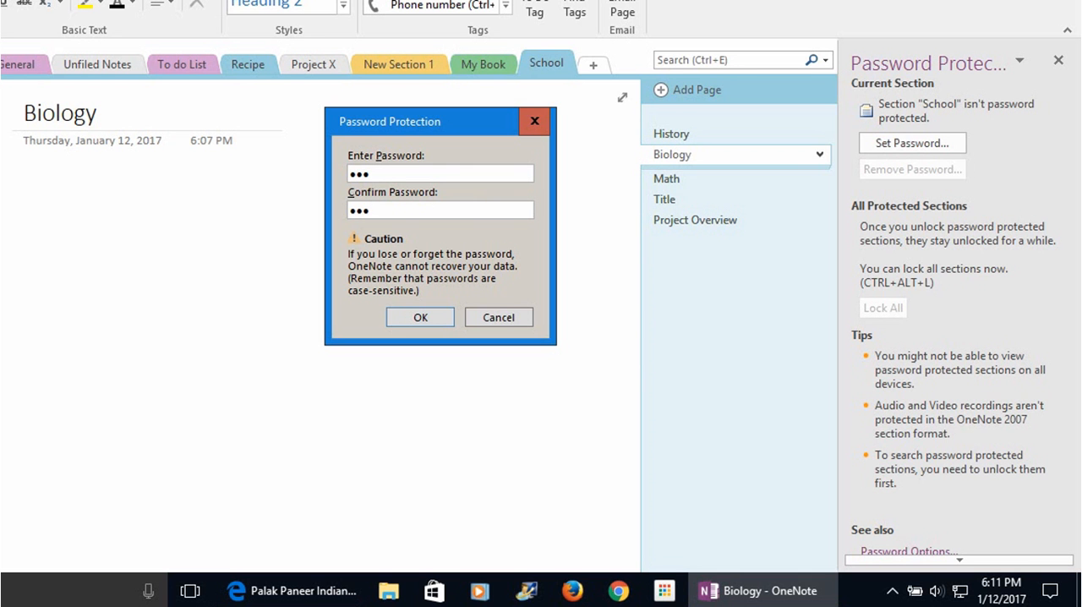
click(420, 318)
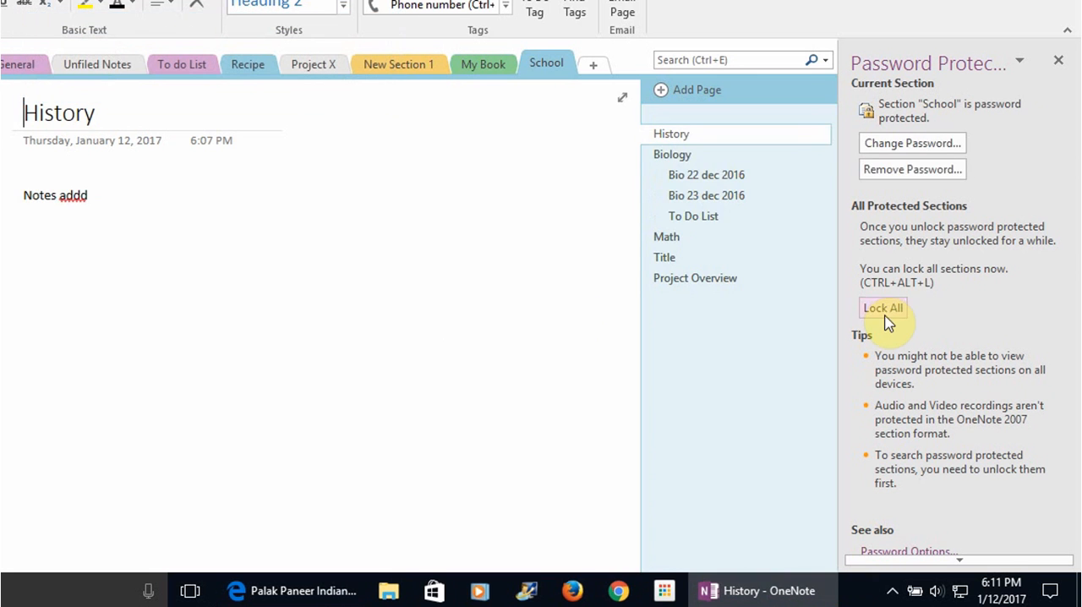
Lock all protected sections, view the My Book, New Section 1 and Recipe sections, and return to School
click(884, 311)
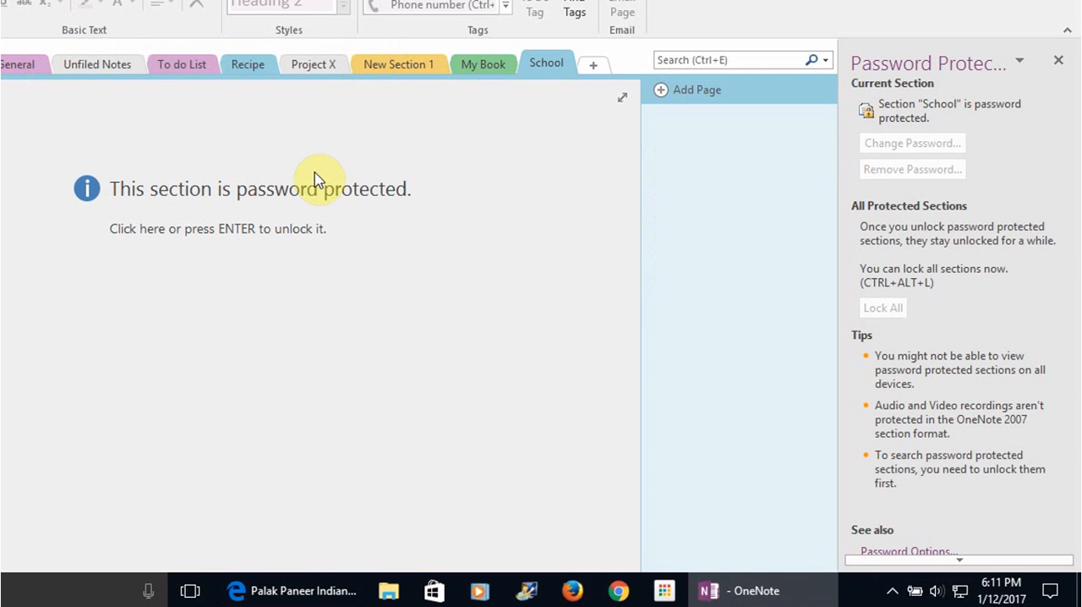
click(475, 74)
click(398, 66)
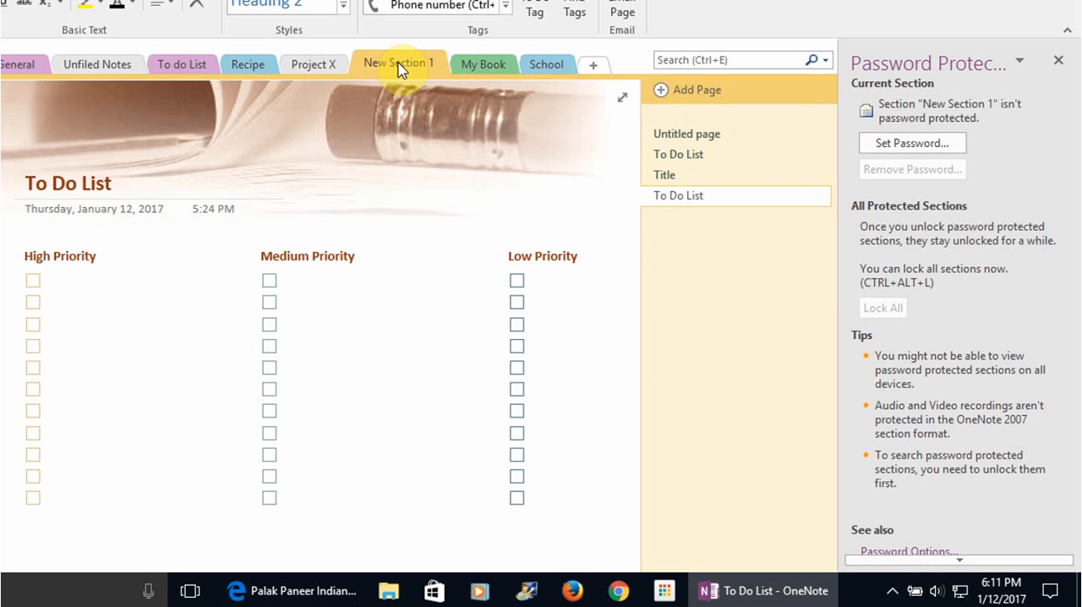
click(249, 65)
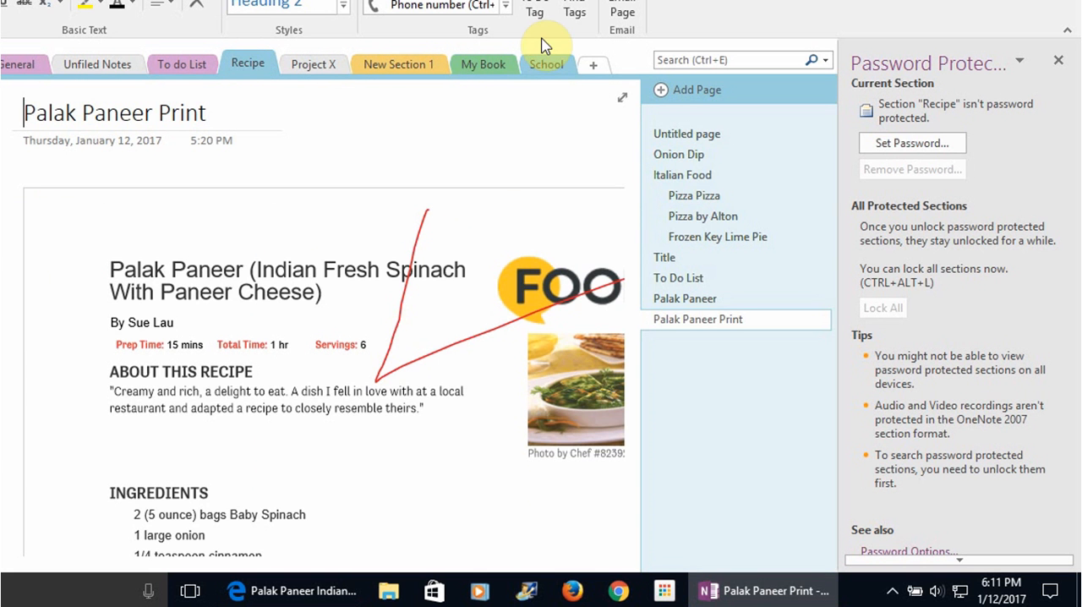
click(544, 66)
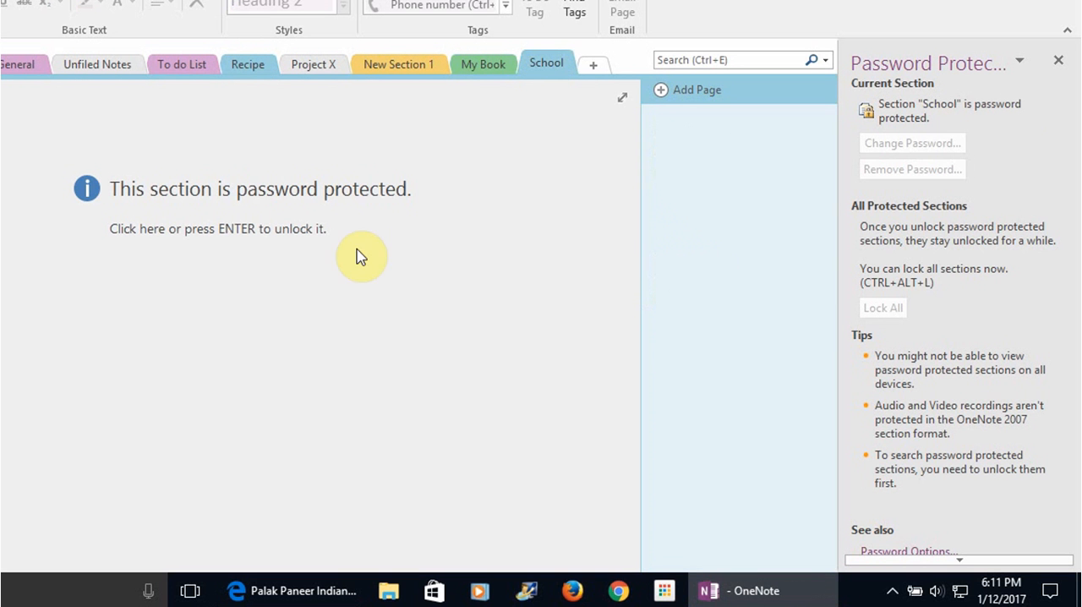
Unlock the School section with its password and close the password protection pane
click(266, 269)
text(••)
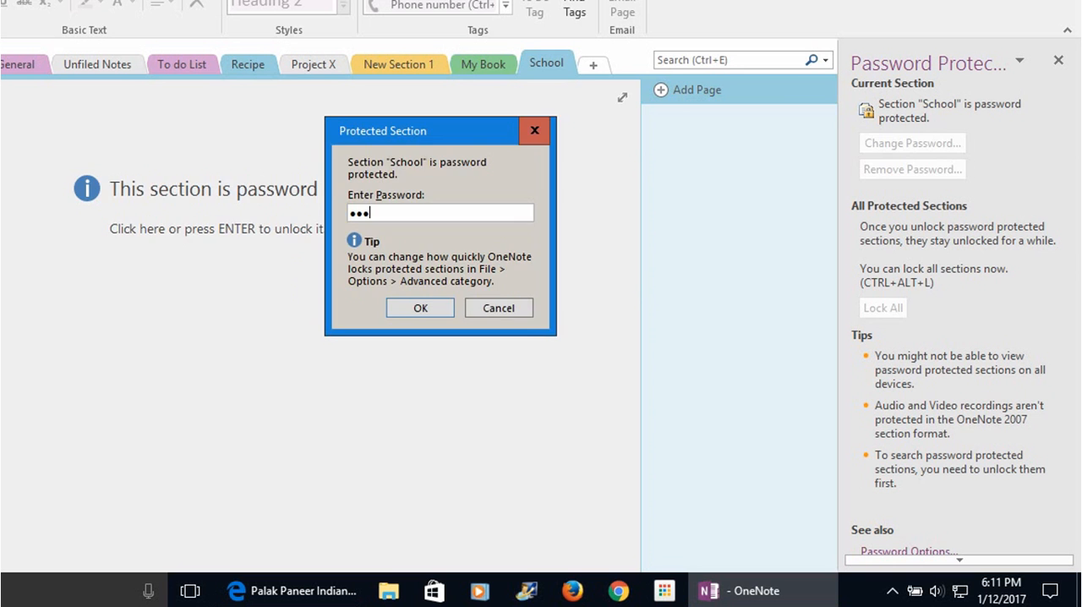
key(Return)
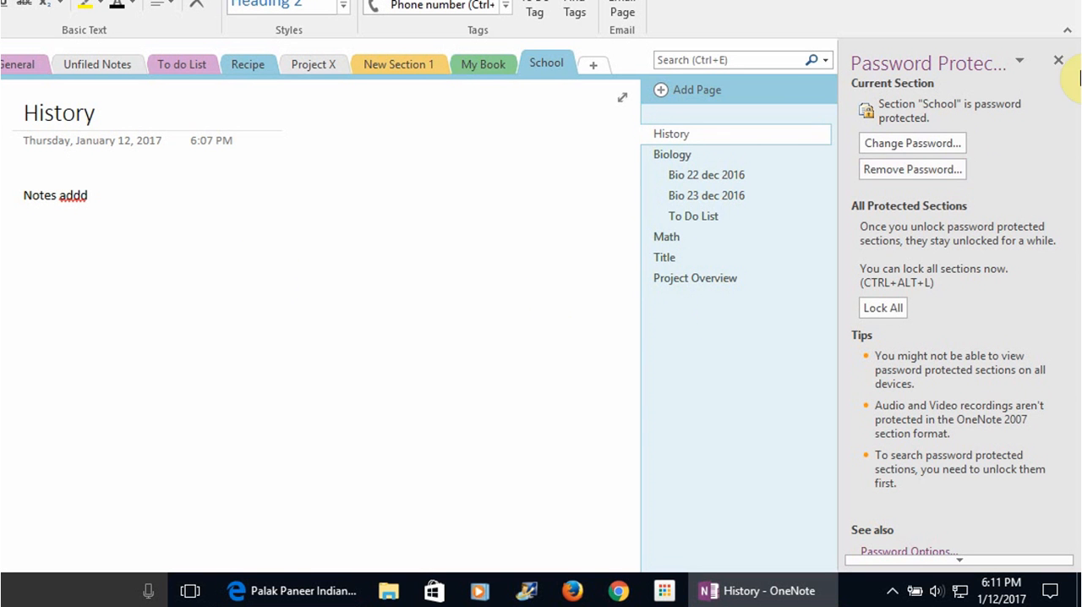
click(1058, 60)
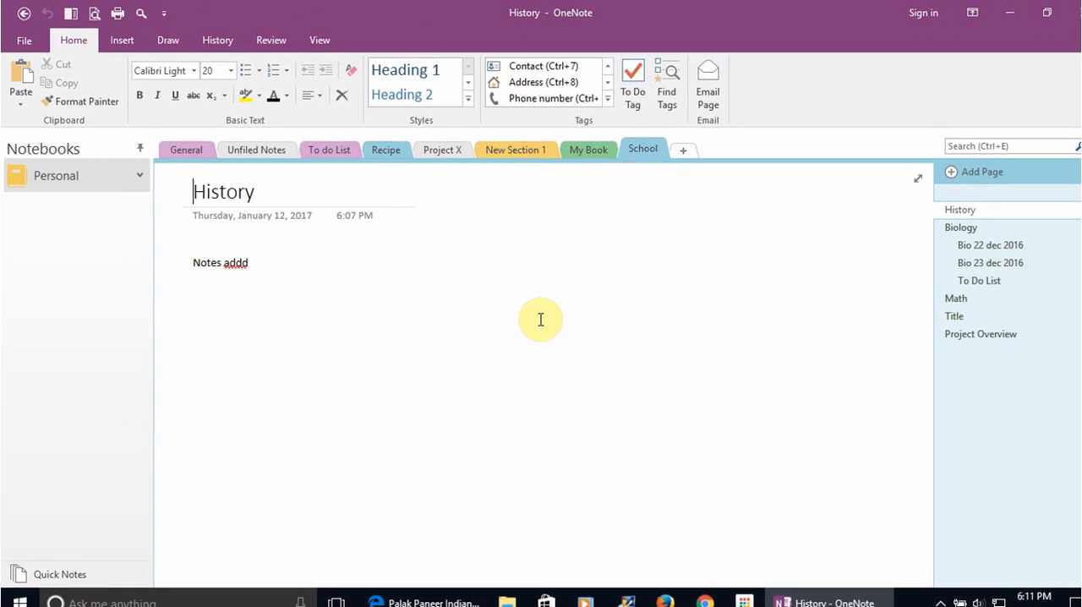
Insert a 3 x 3 table below the existing note on the History page
click(213, 295)
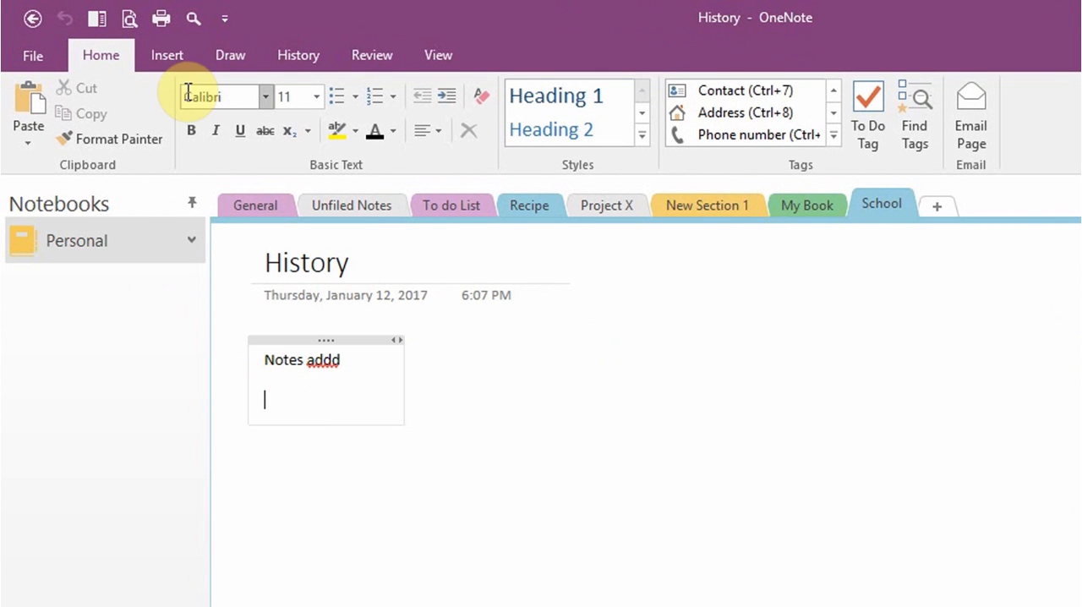
click(174, 60)
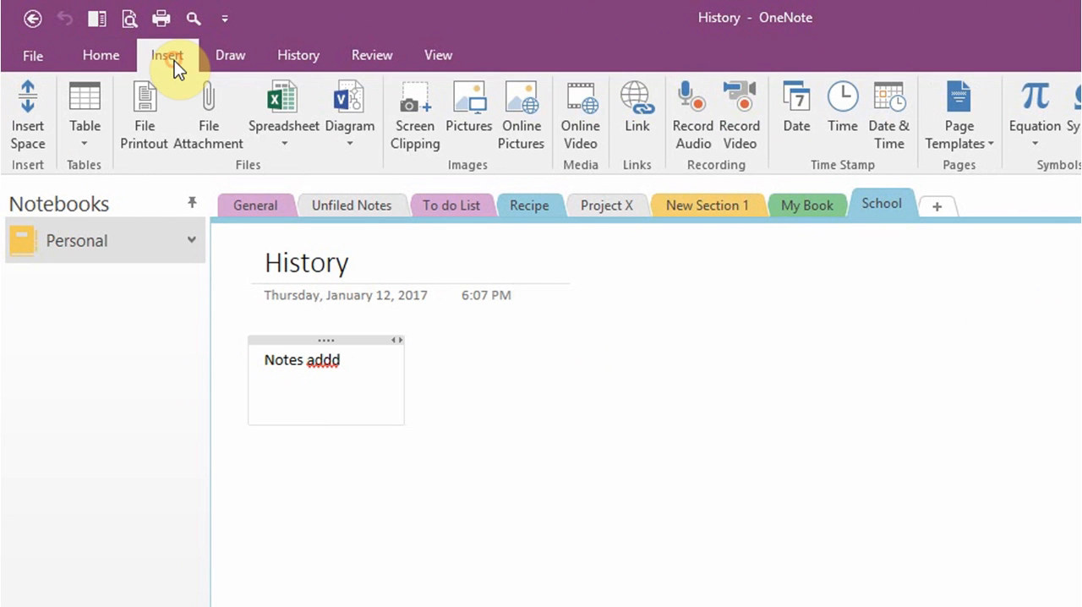
click(83, 117)
click(116, 241)
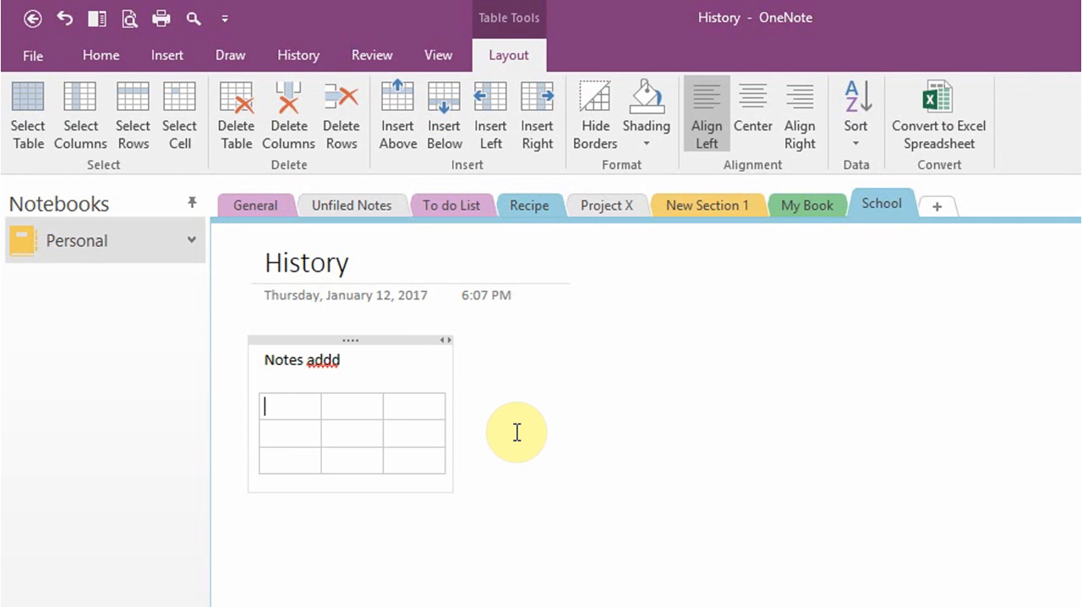
click(531, 392)
View the options for inserting an Excel spreadsheet without choosing one
click(172, 56)
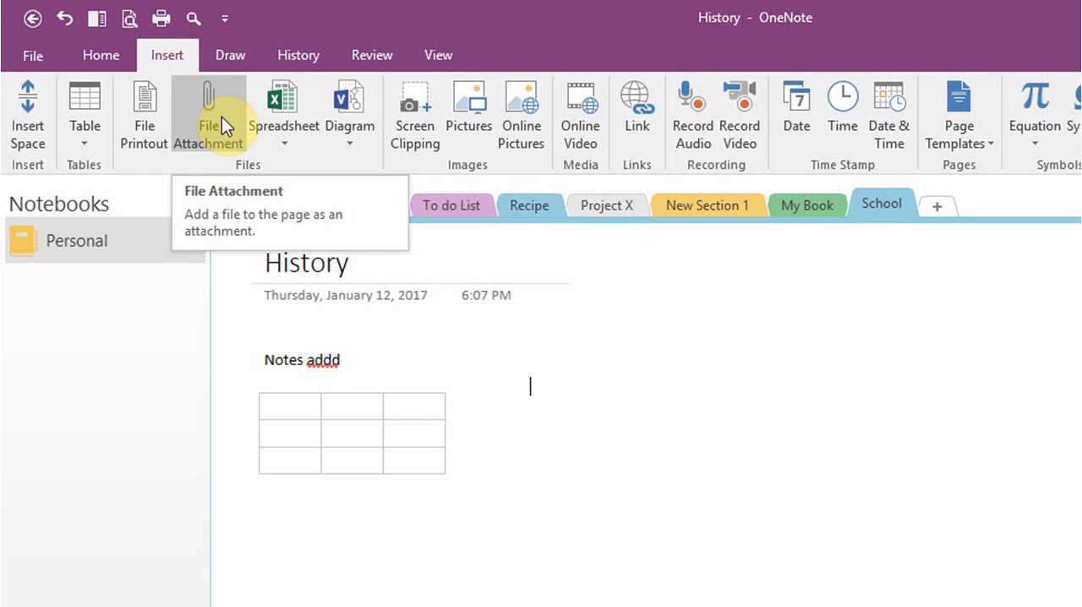
click(283, 137)
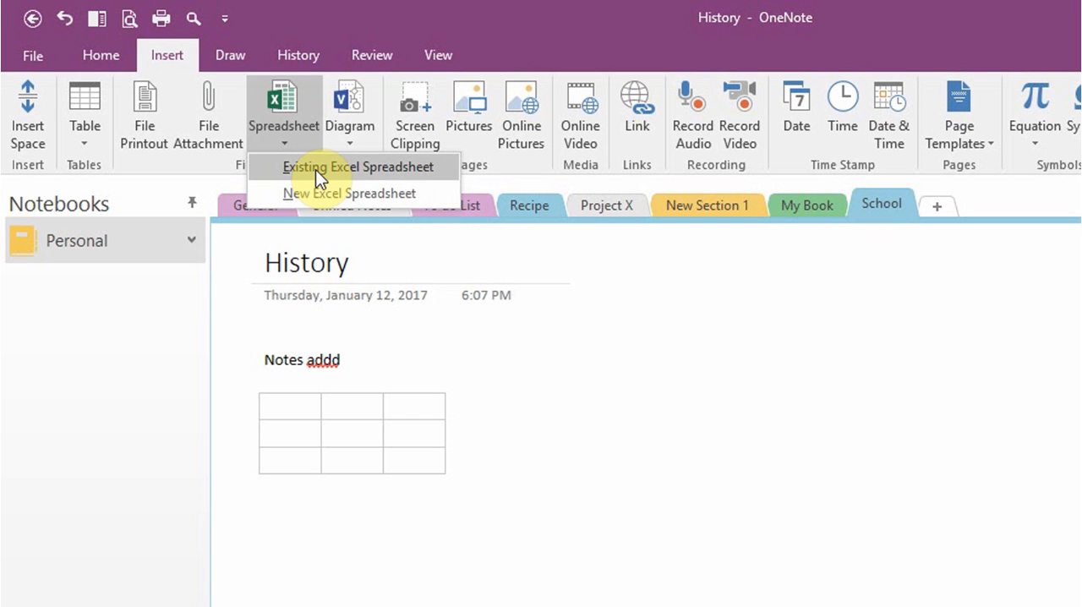
click(570, 402)
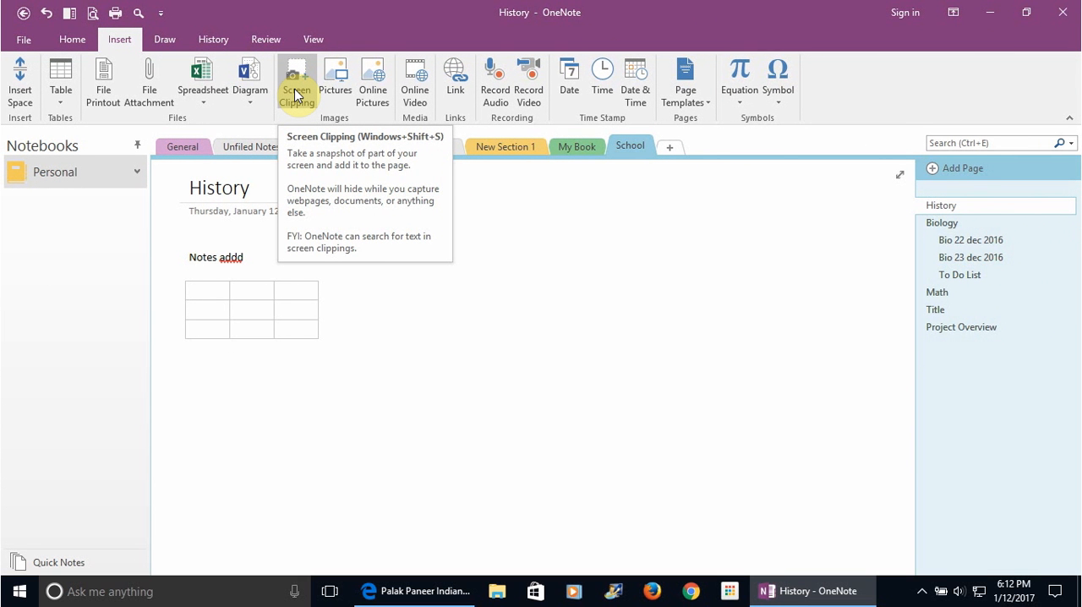
Add a screen clipping of the Palak Paneer recipe photo from the web page to the History page and caption it "Palak"
click(294, 89)
click(409, 596)
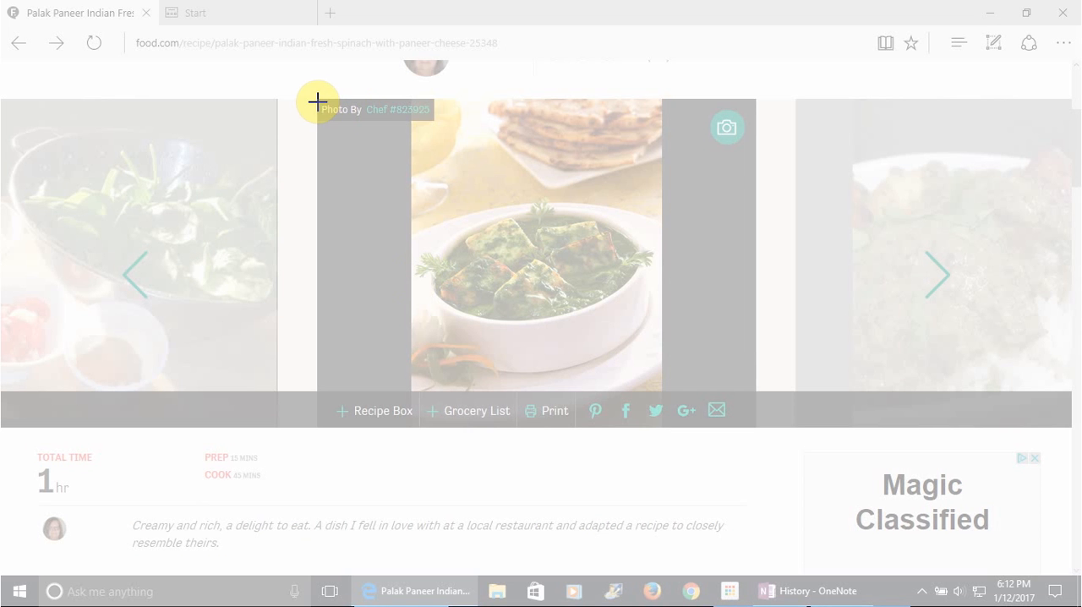
drag(318, 101, 790, 429)
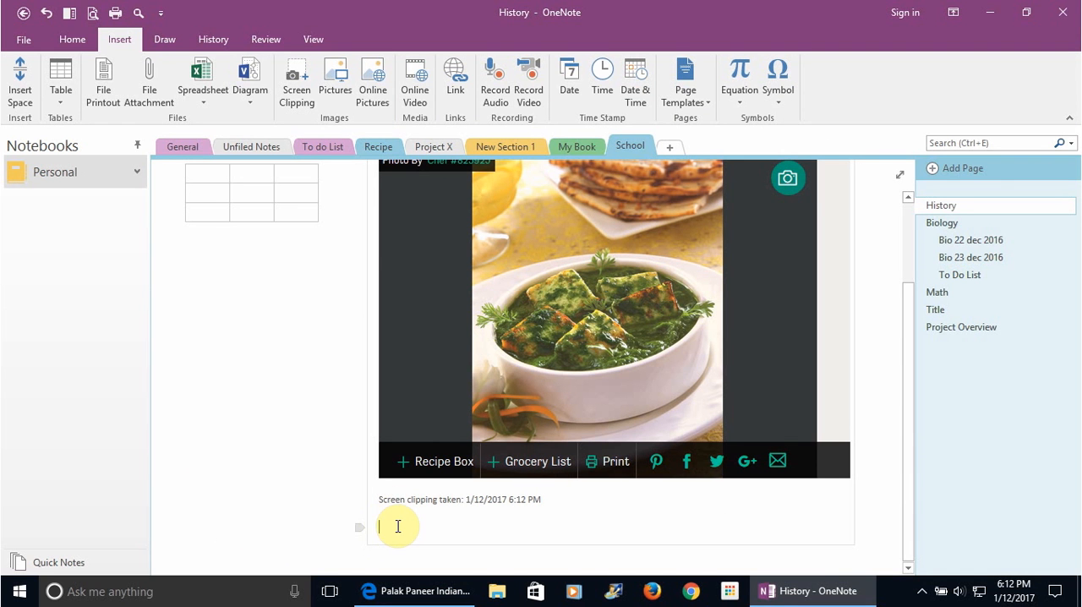
text(Pal)
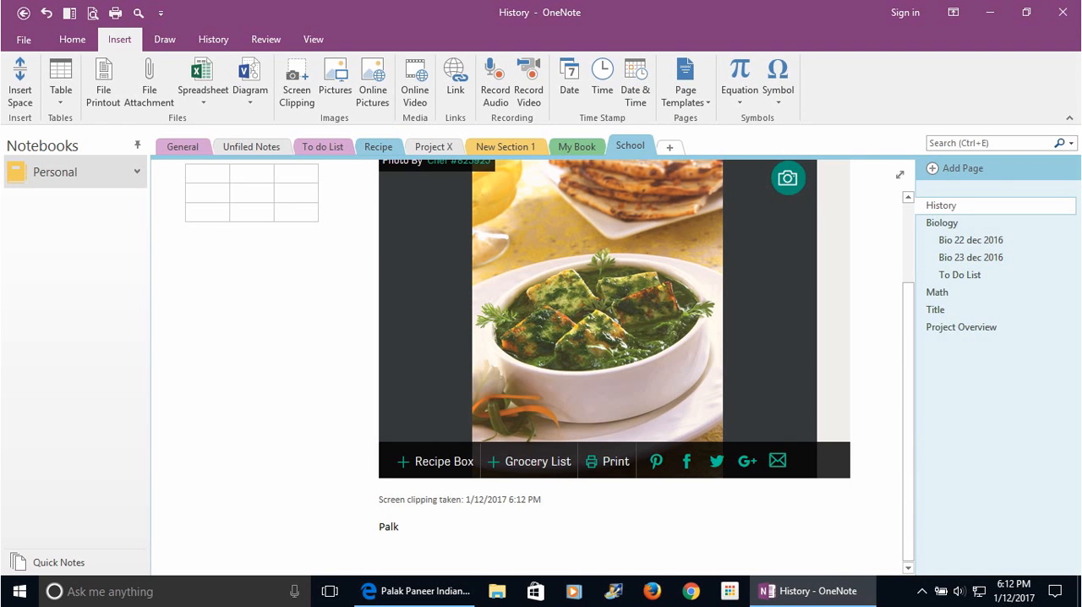
text(ak)
Add a note below the table with "Tuesday" on the first line and "This is a test" on the second
click(217, 314)
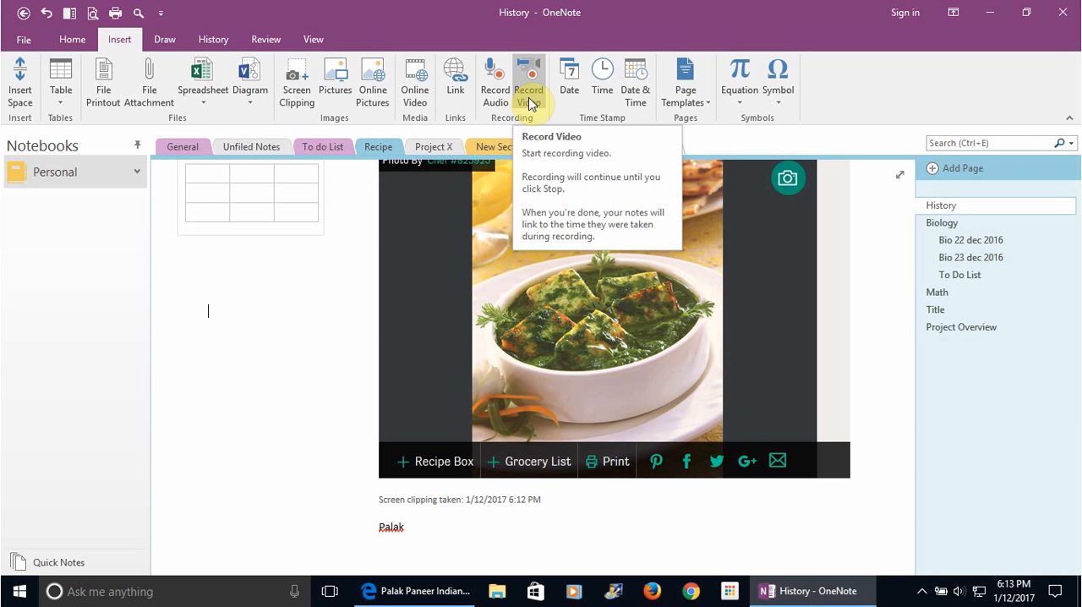
click(204, 315)
text(Tuesday)
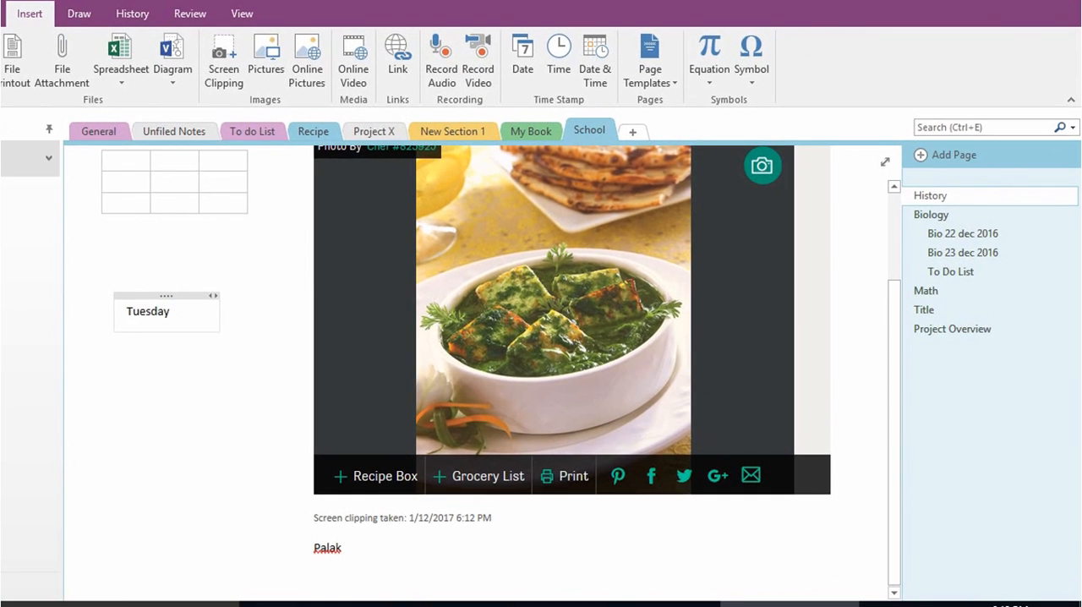
key(Return)
text(This is a test)
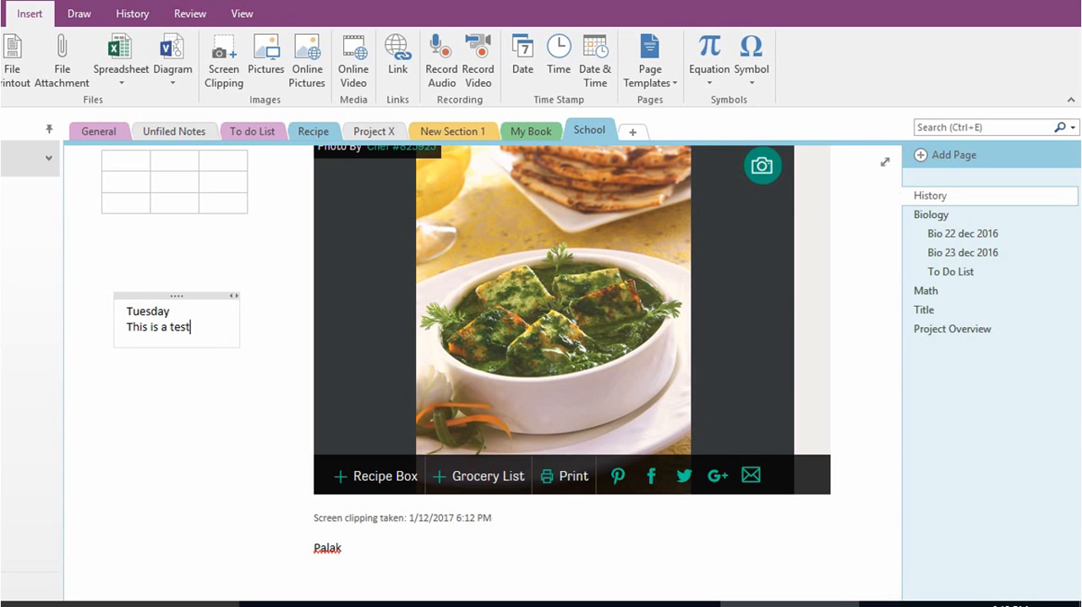
Translate "Tuesday" from English (United States) to Hindi and replace the word in the note with the translation
drag(172, 311, 125, 314)
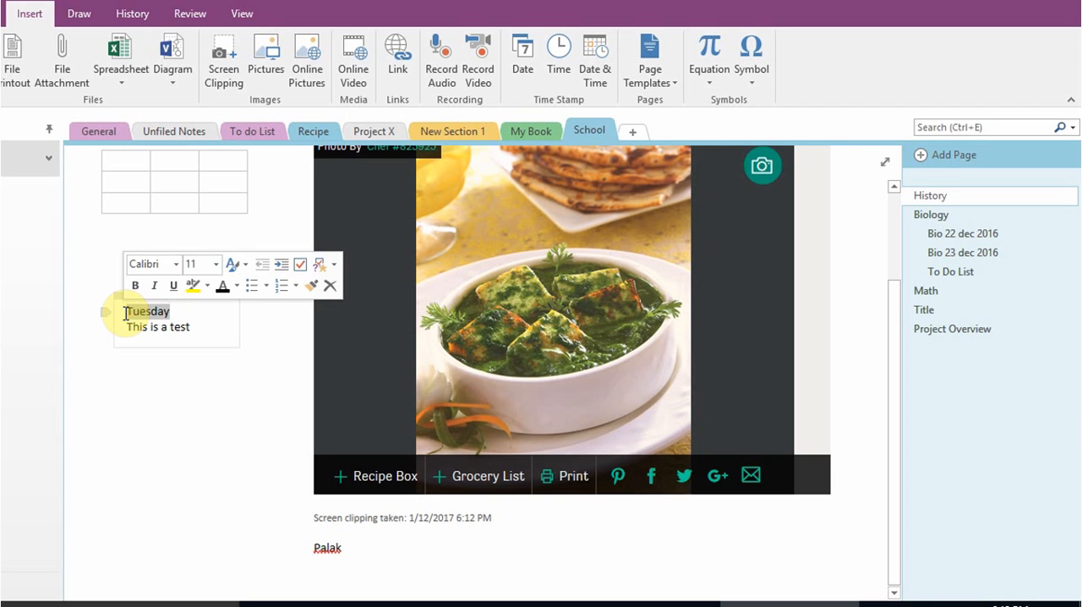
click(204, 16)
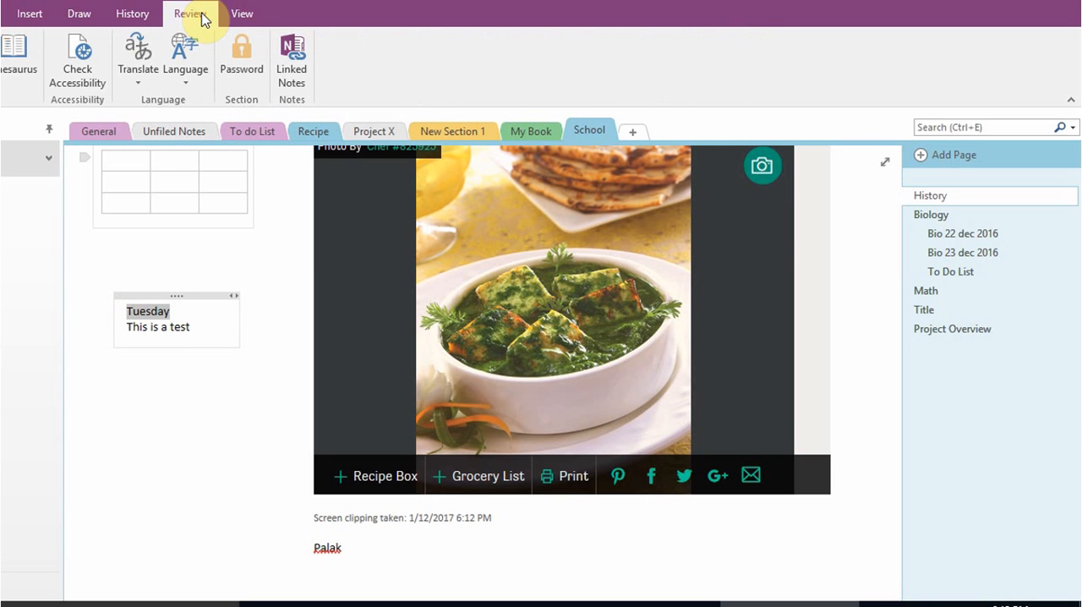
click(131, 82)
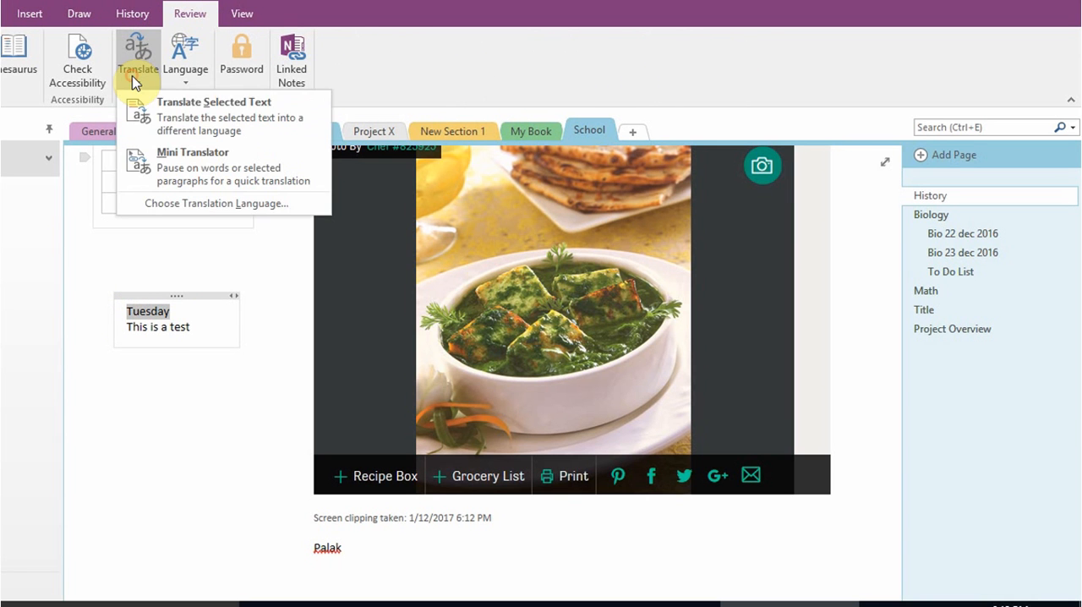
click(222, 127)
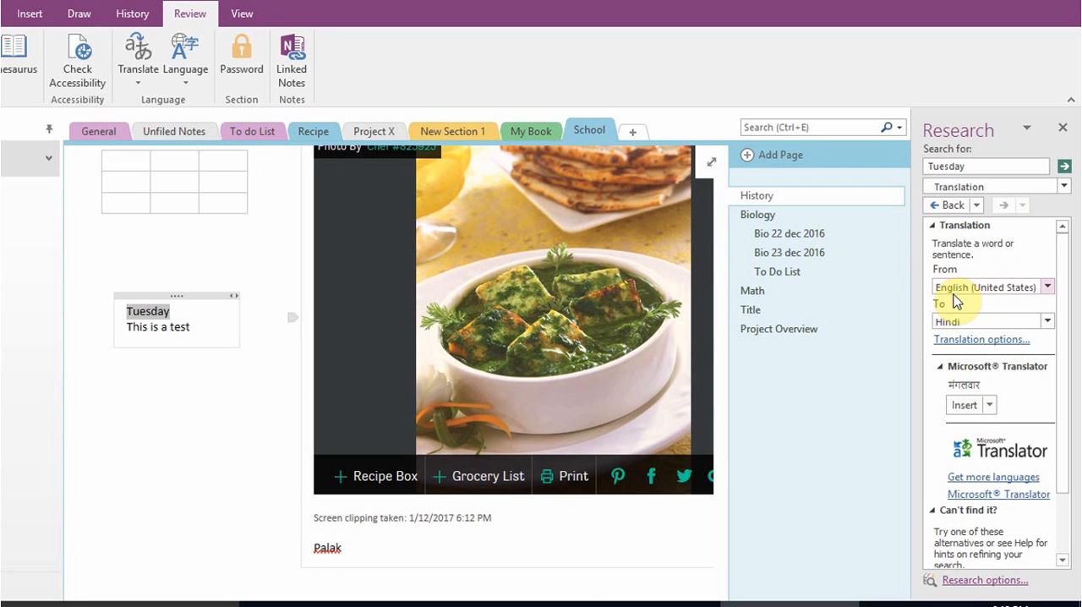
click(1048, 323)
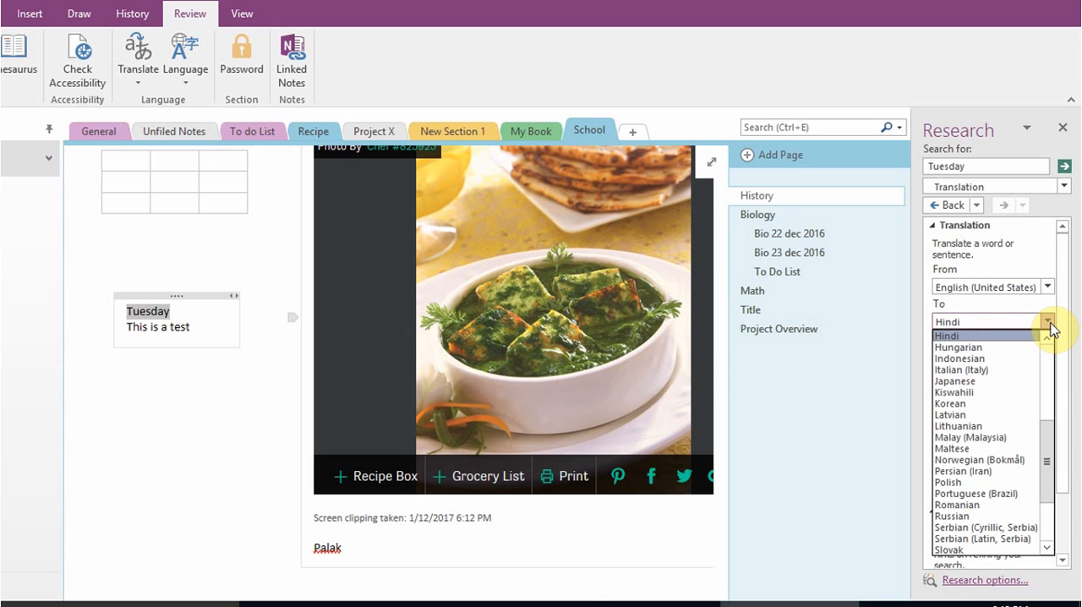
click(1049, 323)
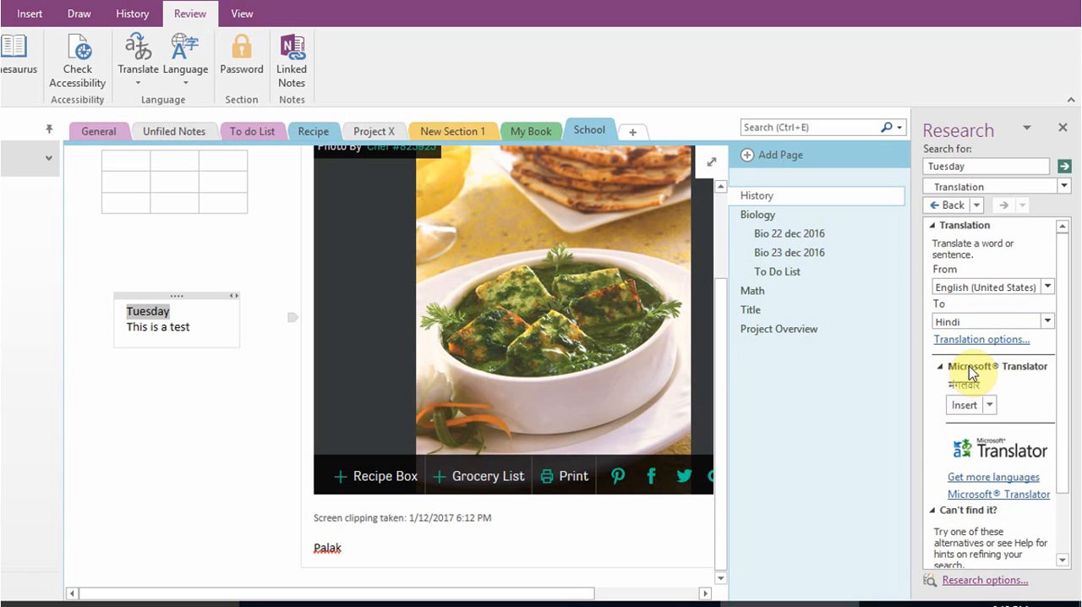
click(962, 406)
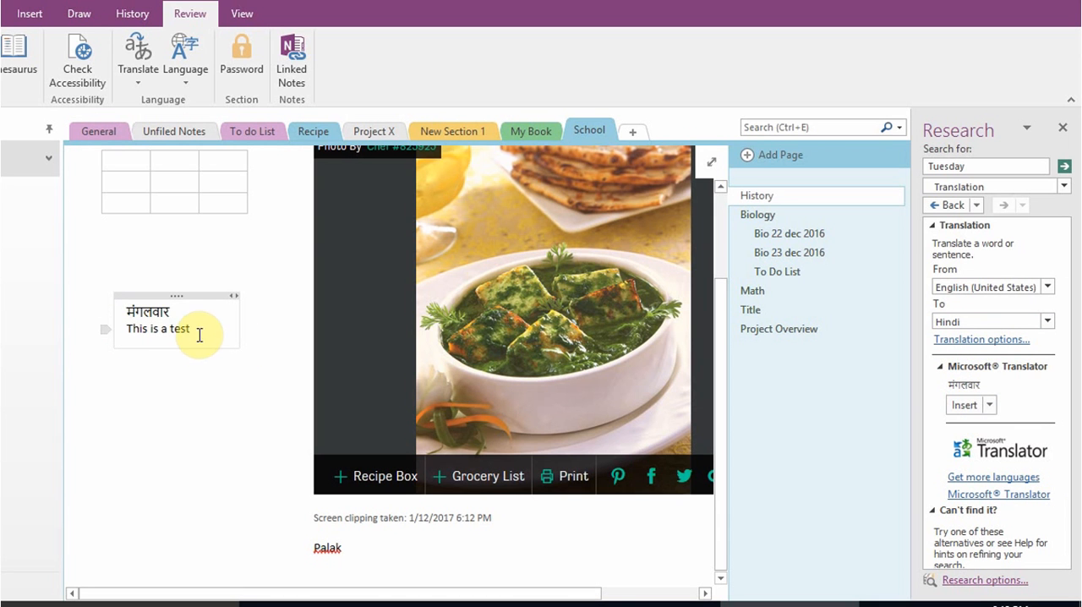
Translate "This is a test" from English (United States) to Hindi, replace the line in the note with the translation, and close the research tools
drag(181, 331, 116, 333)
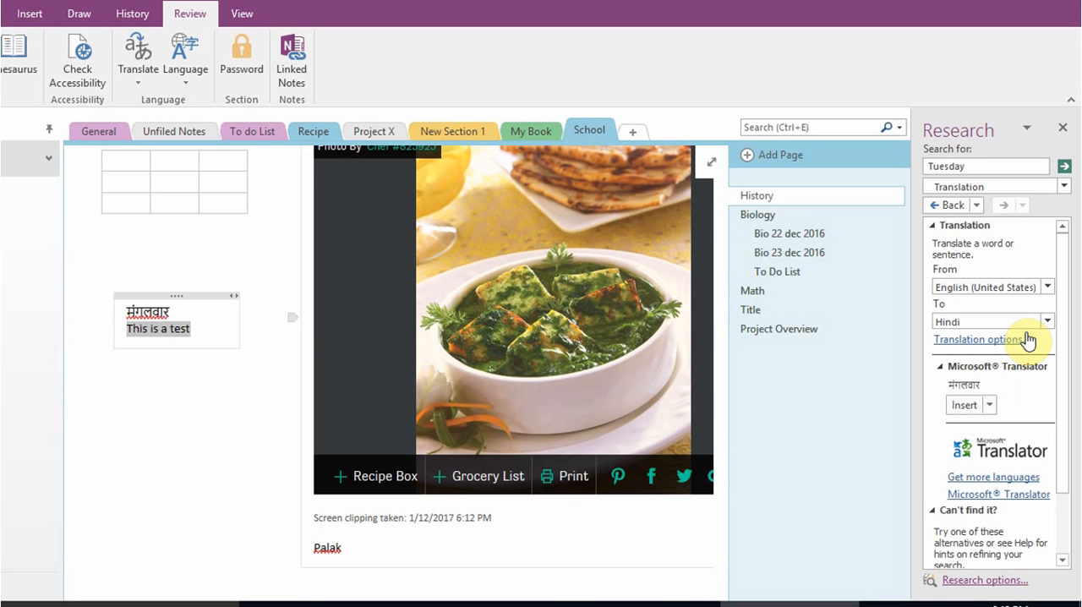
scroll(989, 243, down, 3)
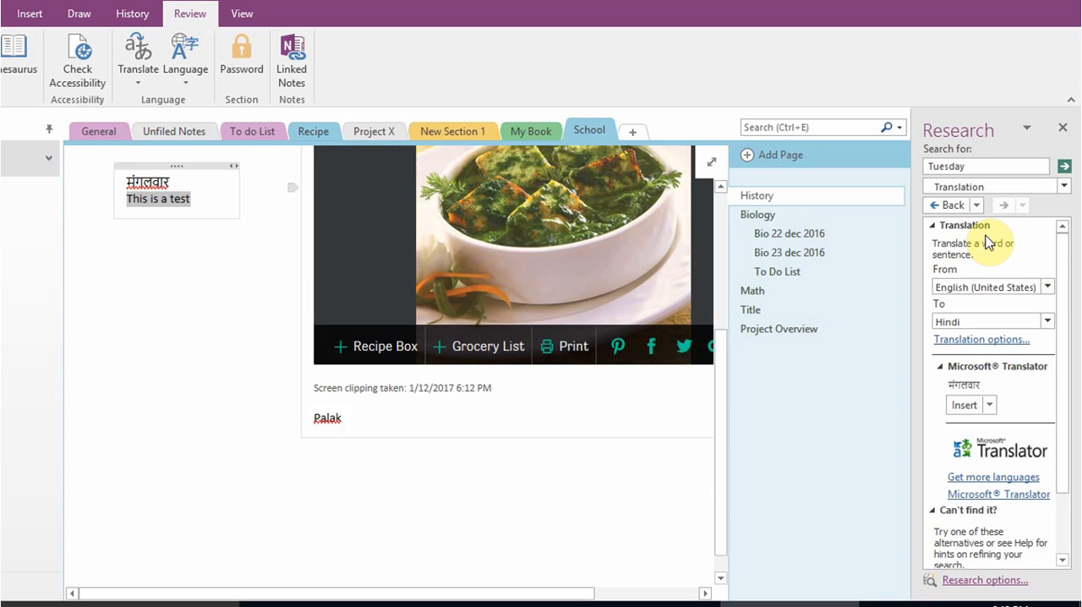
click(1062, 127)
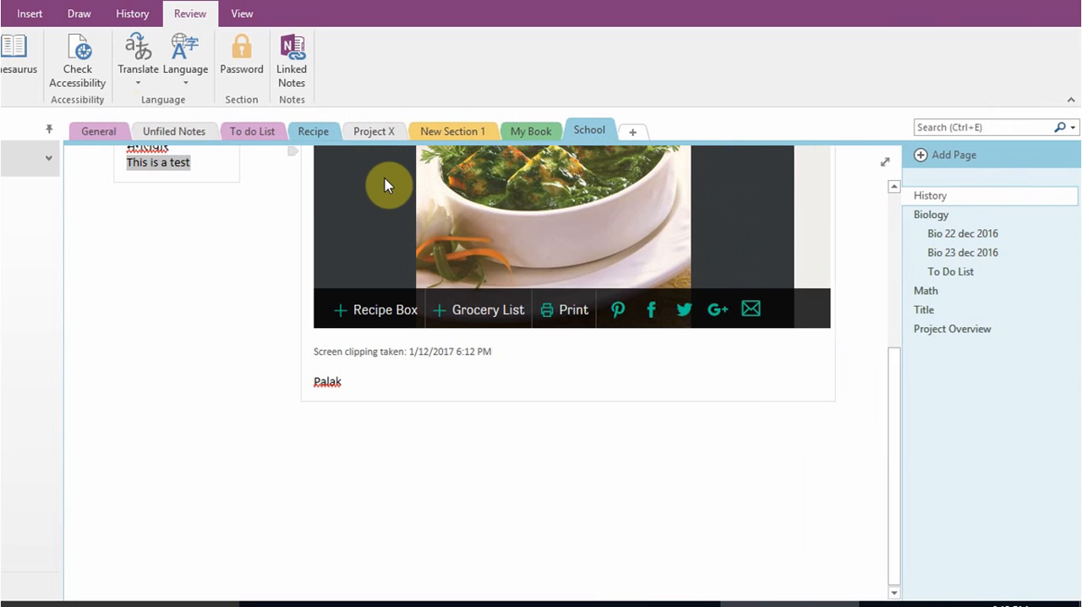
click(131, 78)
click(152, 114)
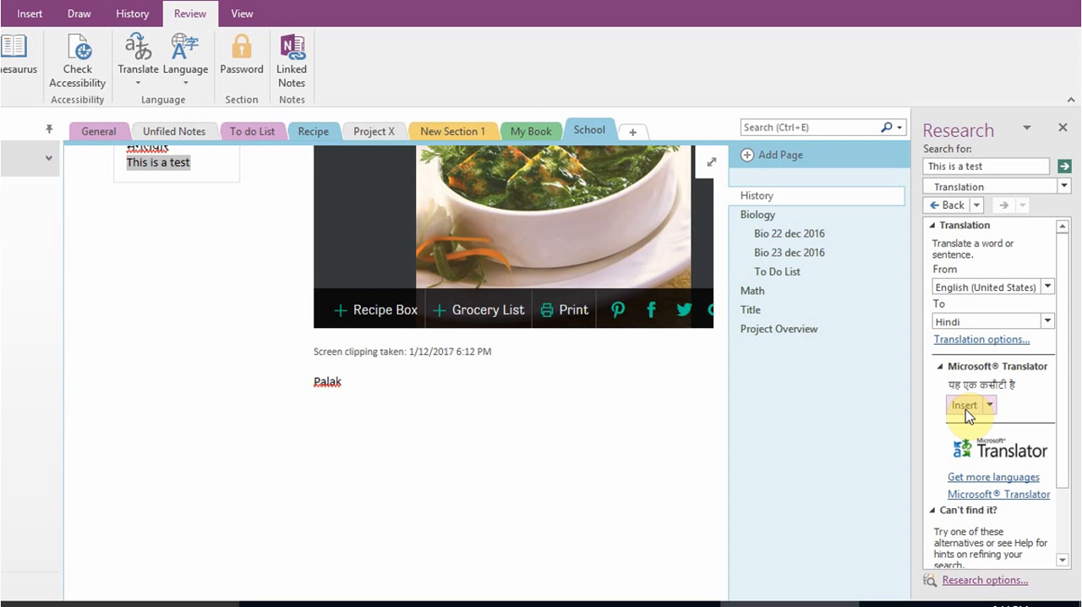
click(964, 406)
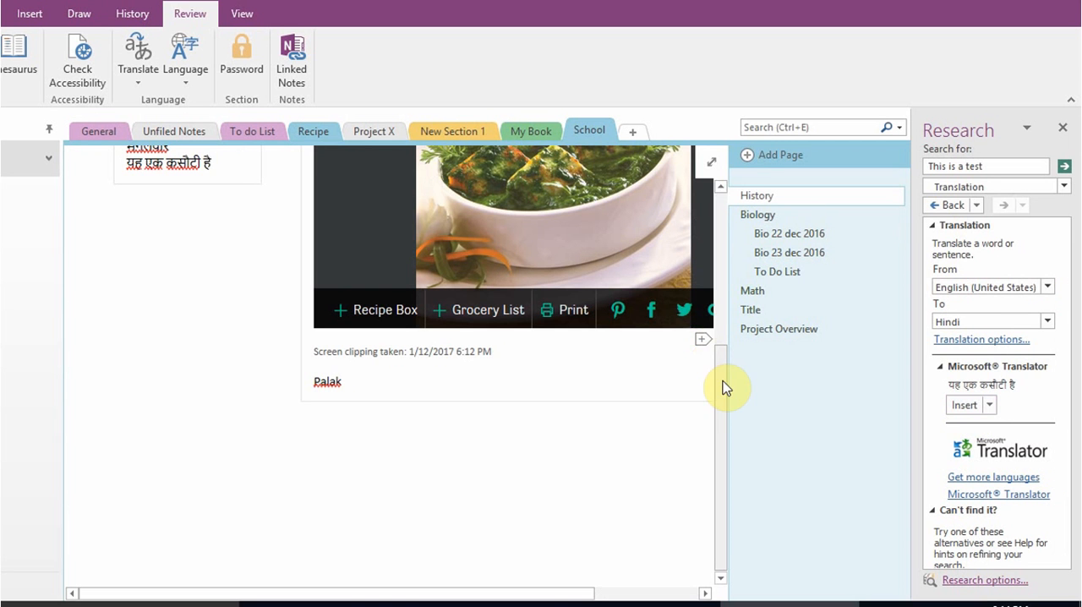
drag(722, 380, 724, 273)
click(211, 393)
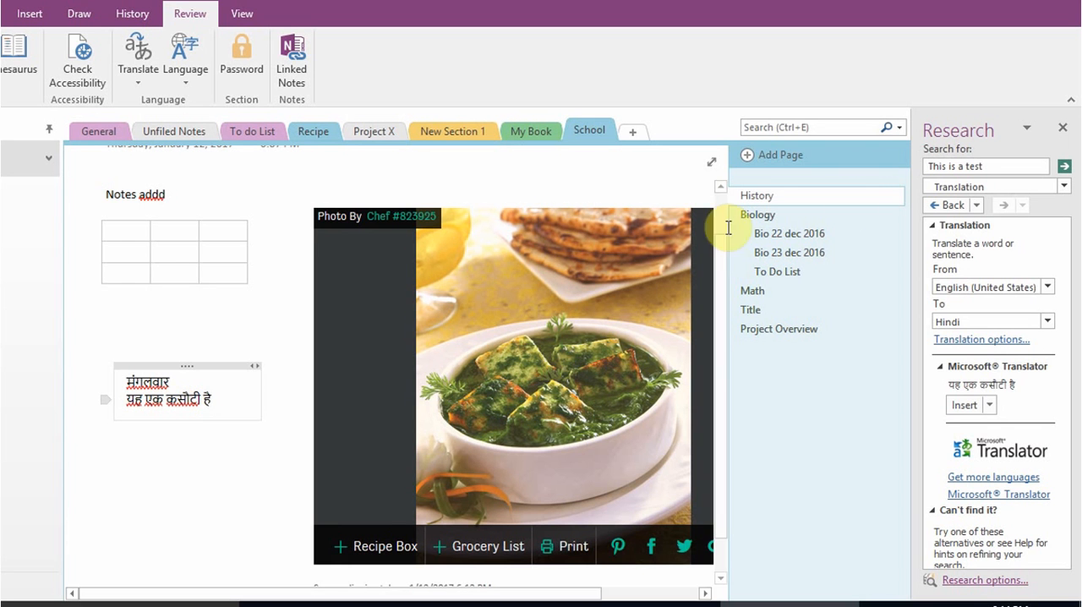
click(1061, 131)
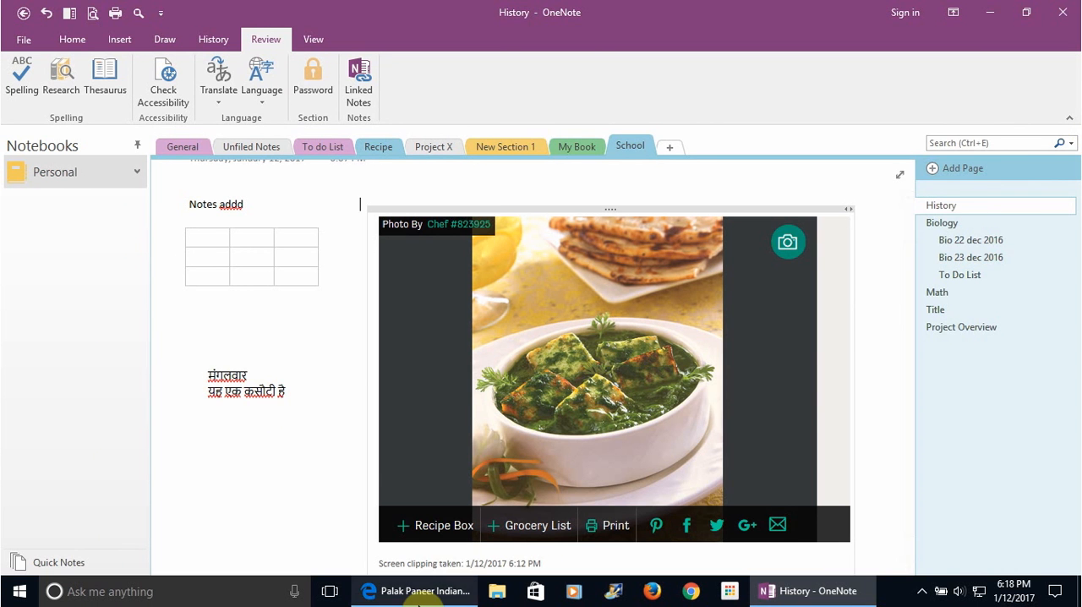
Switch to the Palak Paneer recipe in Microsoft Edge and browse forward through its photos
click(419, 597)
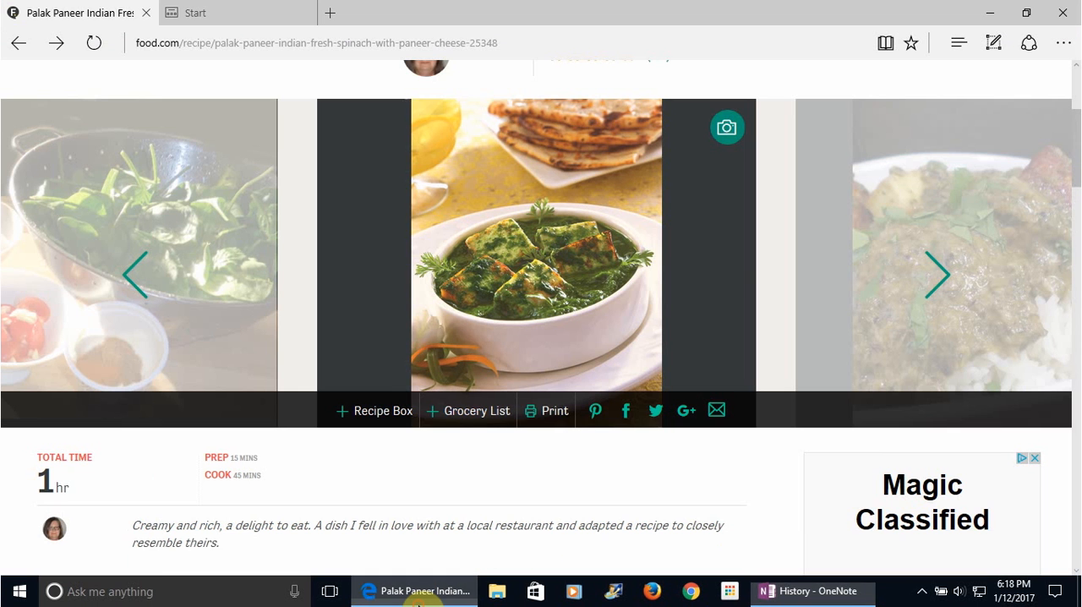
click(935, 281)
click(935, 281)
click(935, 282)
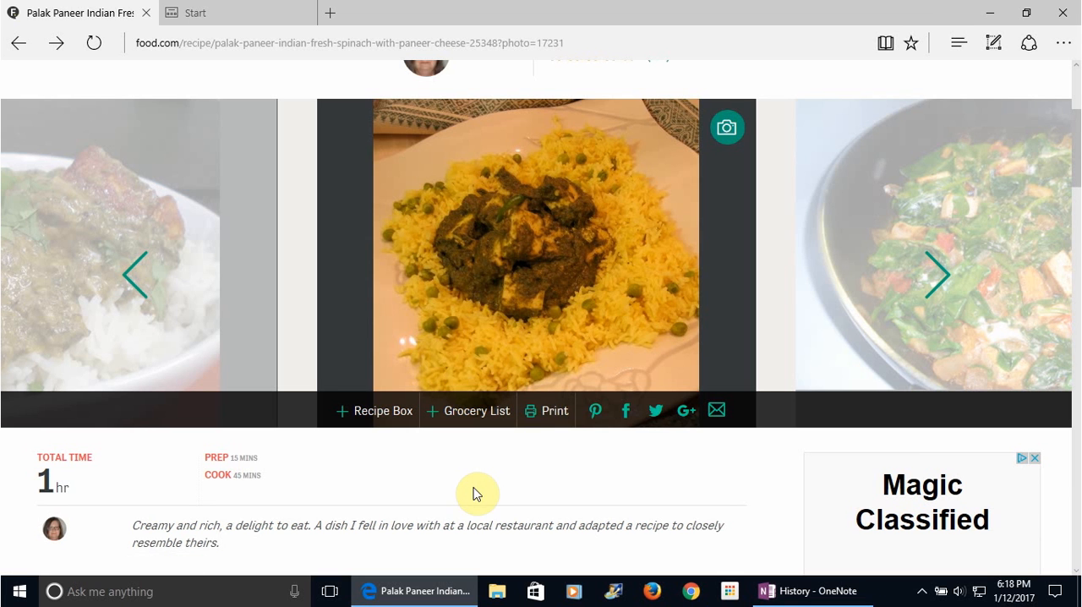
Print the printable Palak Paneer recipe to Send To OneNote 2016 and place the printout in the Recipe section of the Personal notebook
click(555, 415)
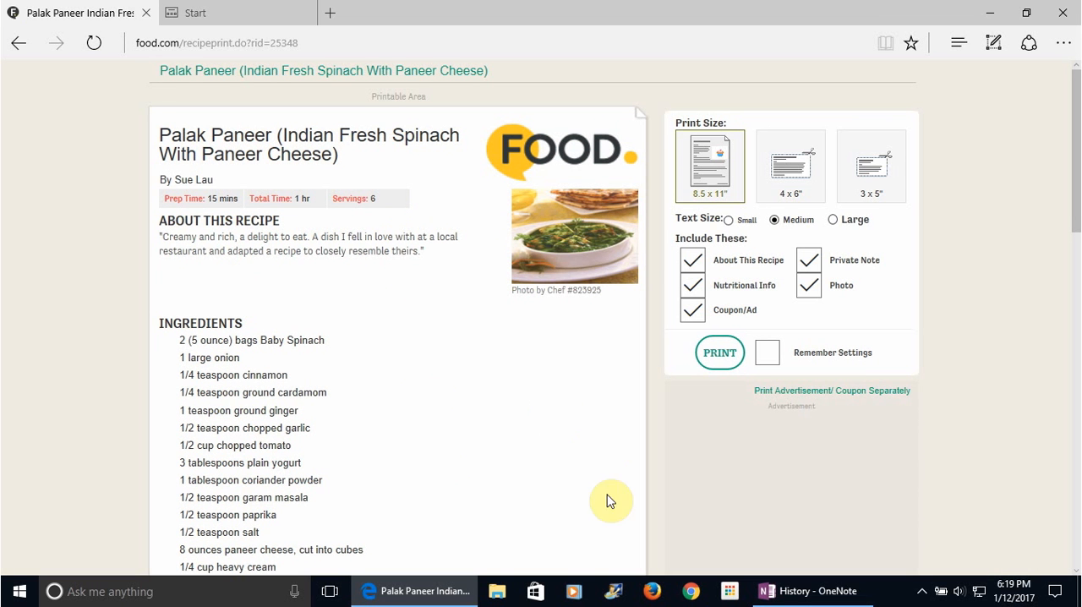
click(713, 366)
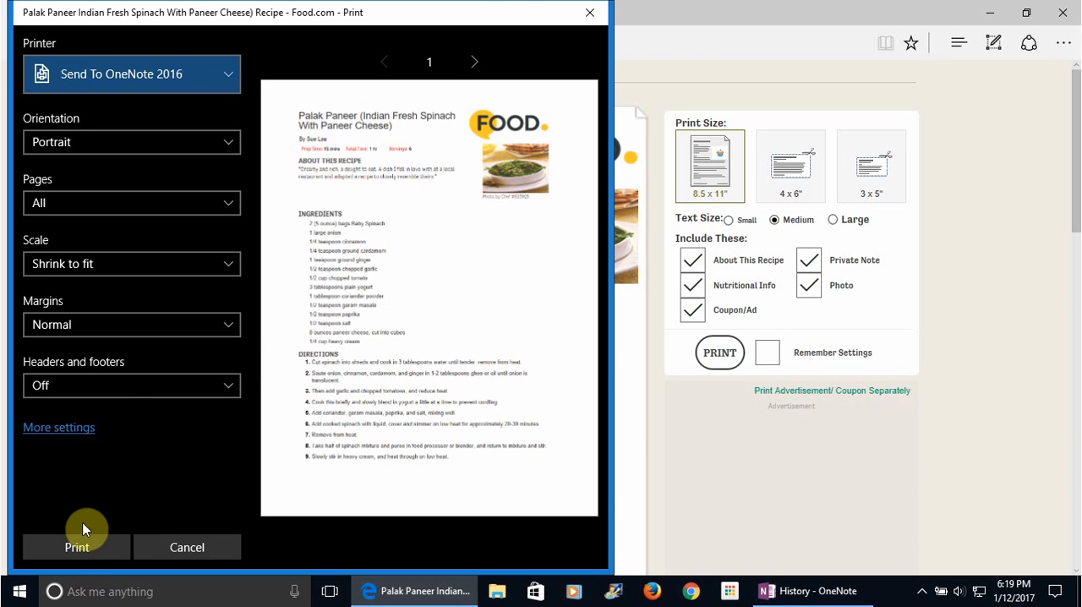
click(76, 546)
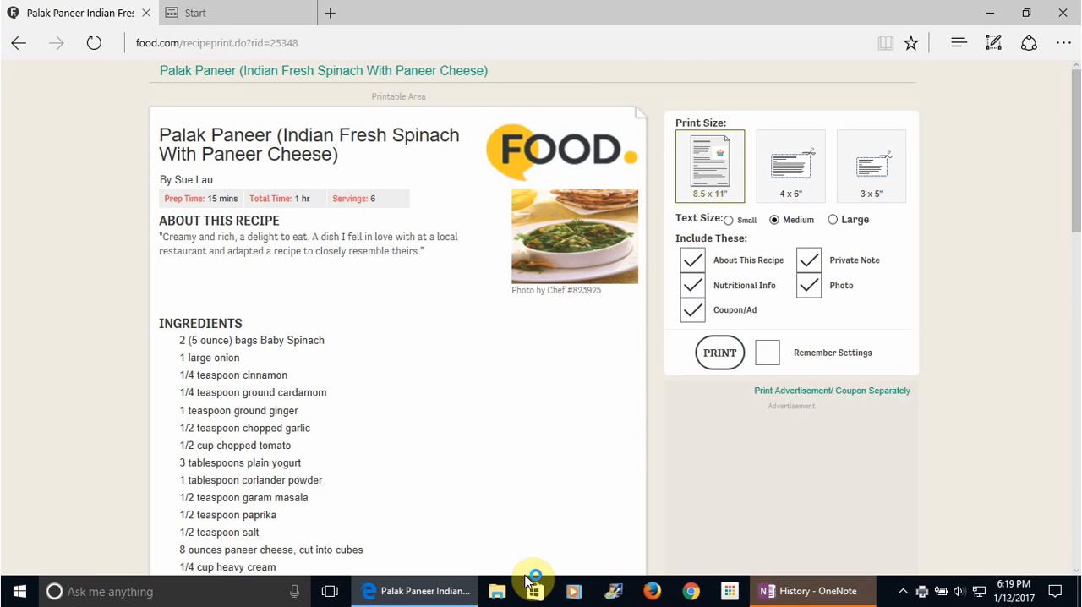
click(807, 594)
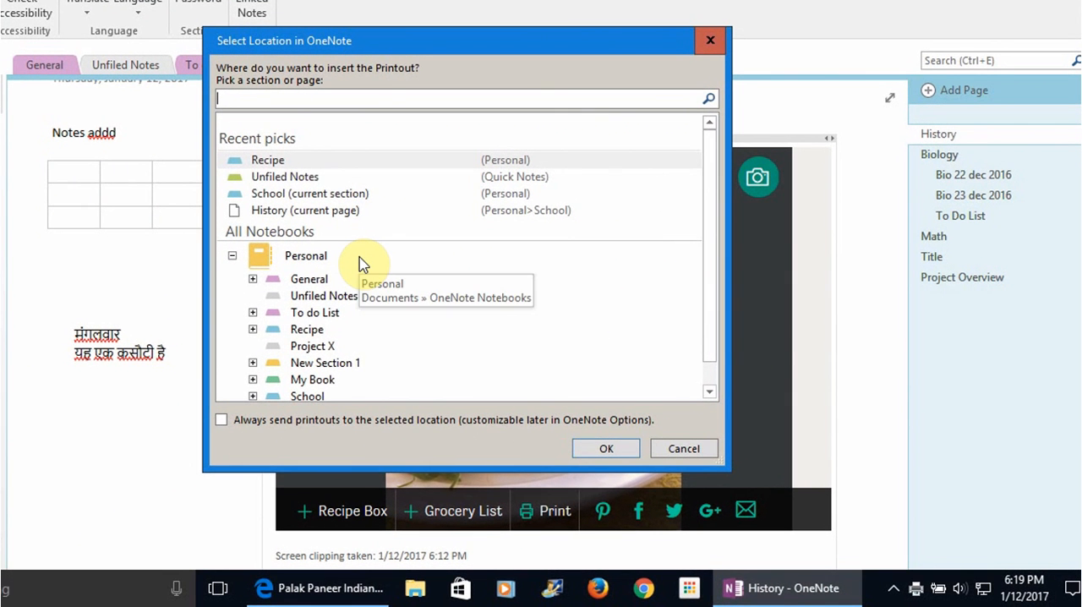
click(306, 330)
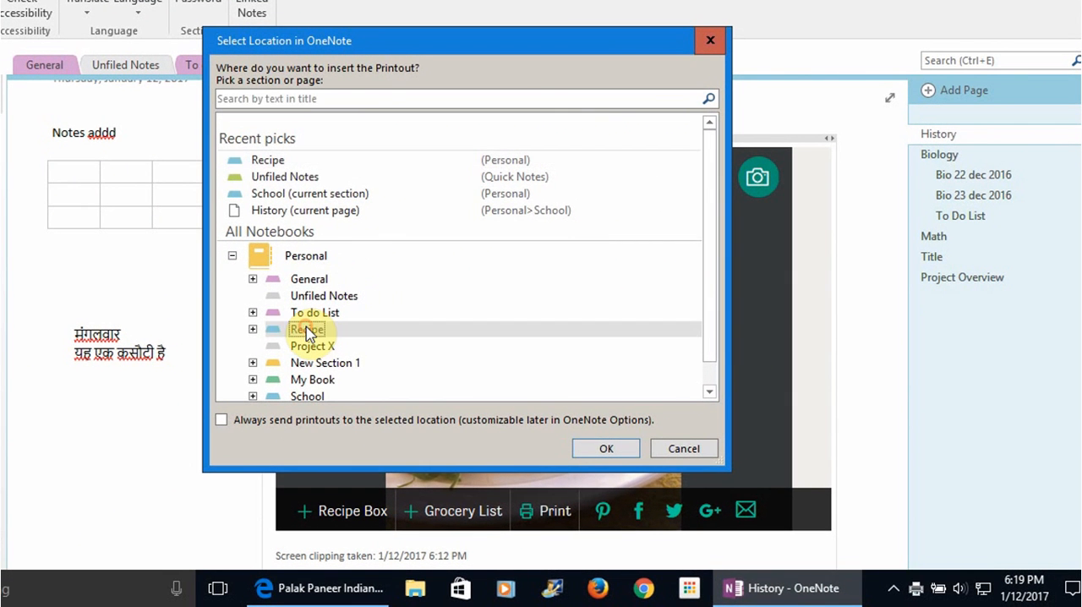
click(600, 448)
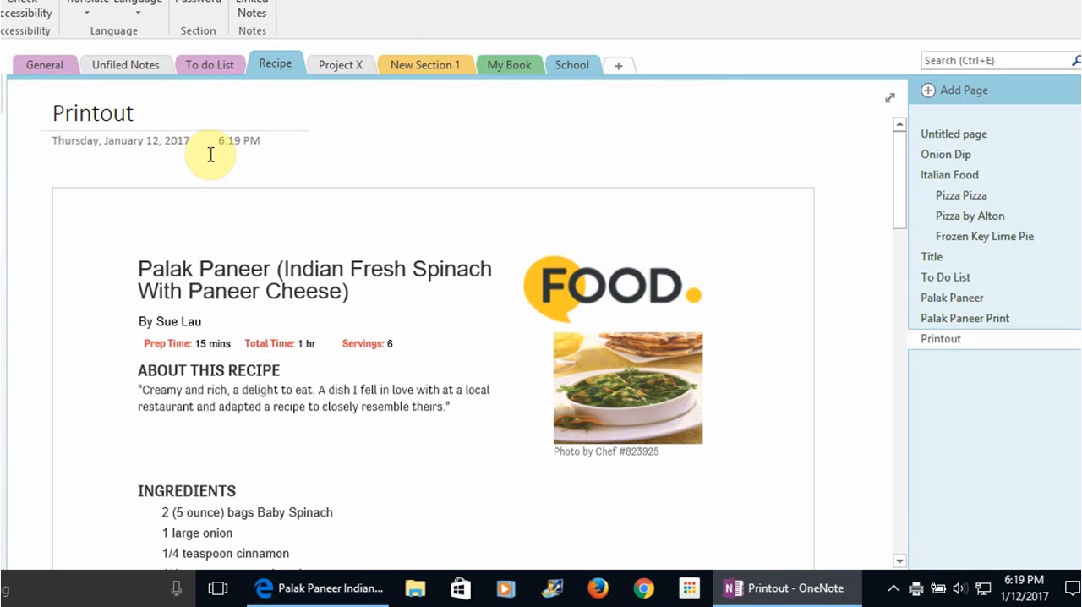
Rename the new printout page as "Palak Paneer 3"
drag(137, 112, 48, 112)
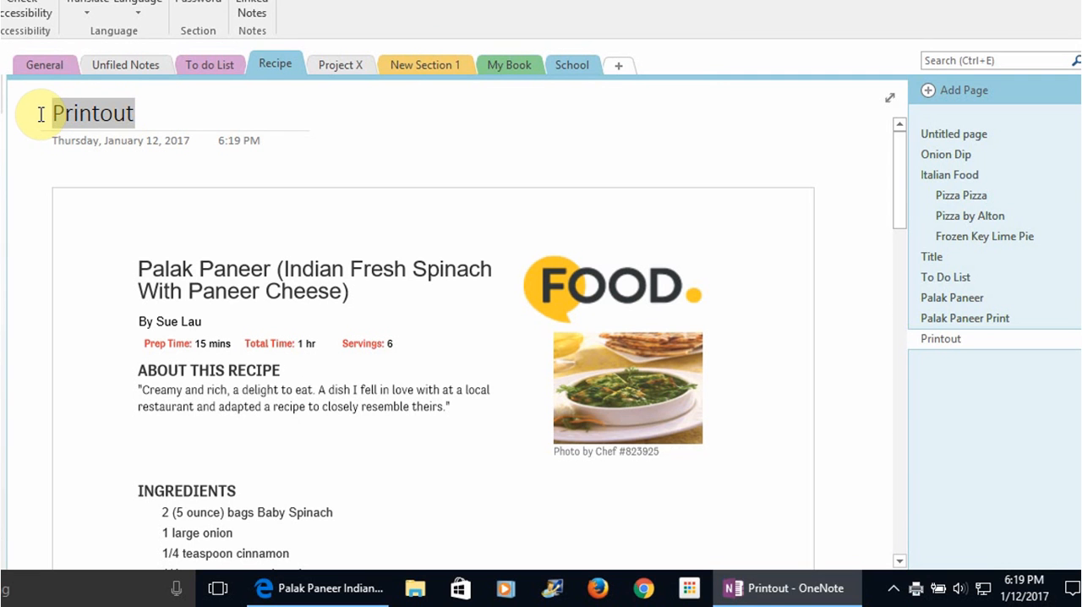
text(Pal)
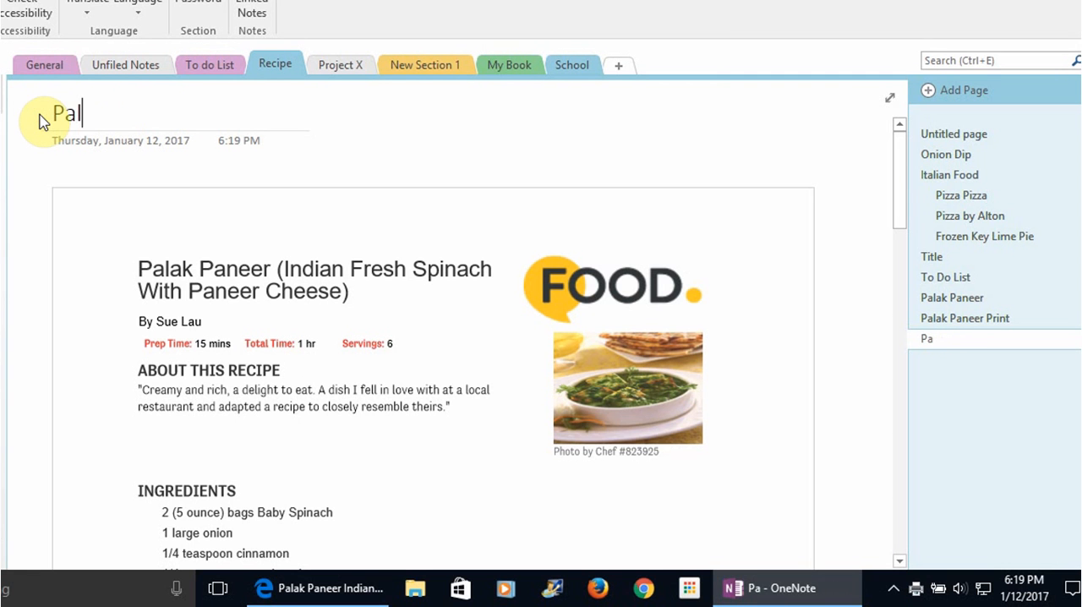
text(ak Paneer)
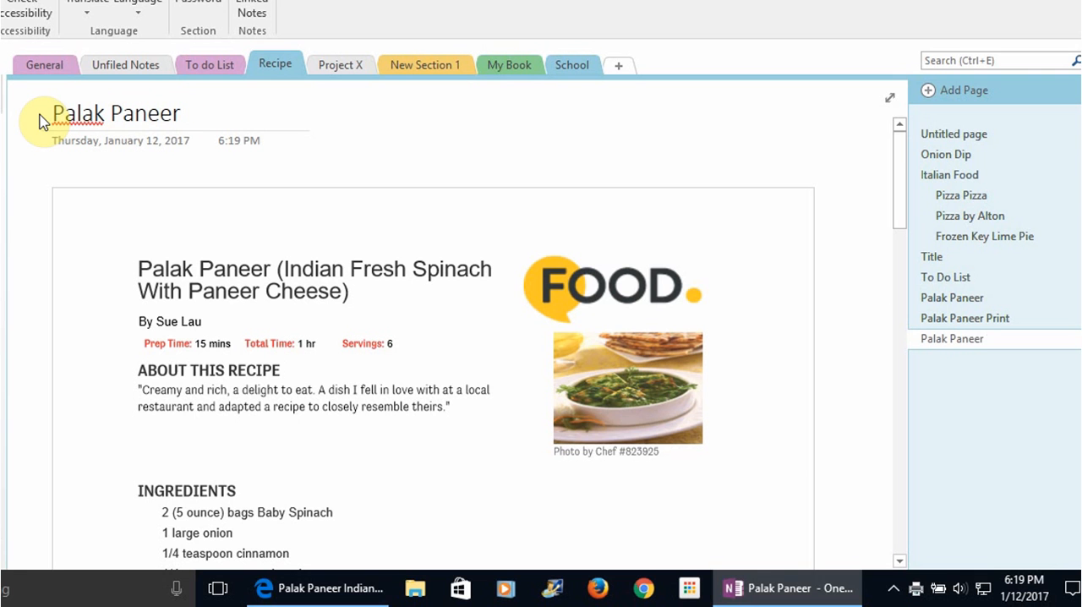
text( 3)
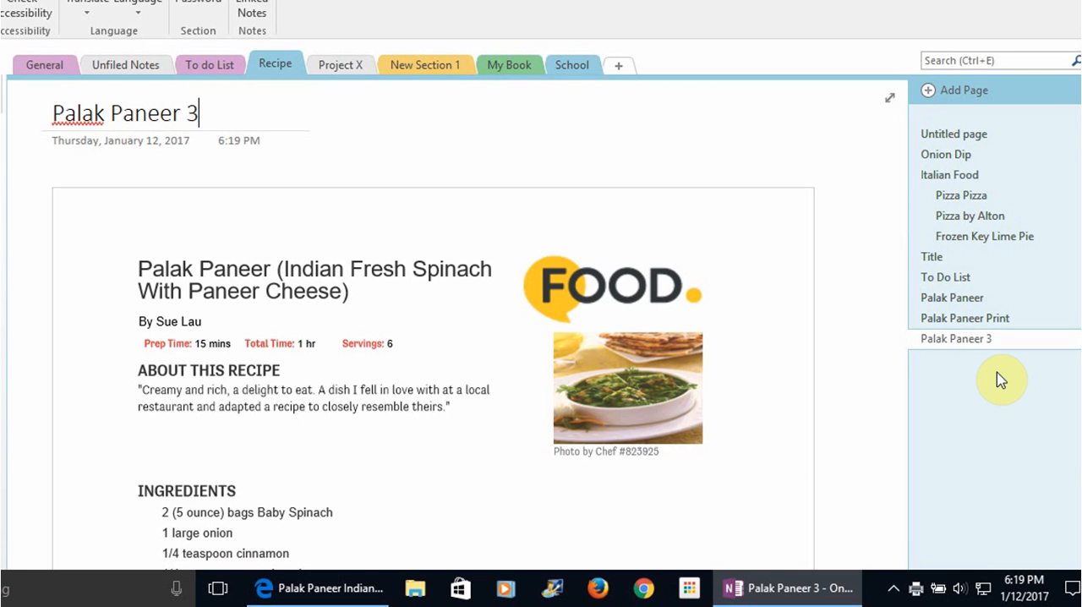
Rename the "Title" page in the Recipe section as "Indian"
click(935, 259)
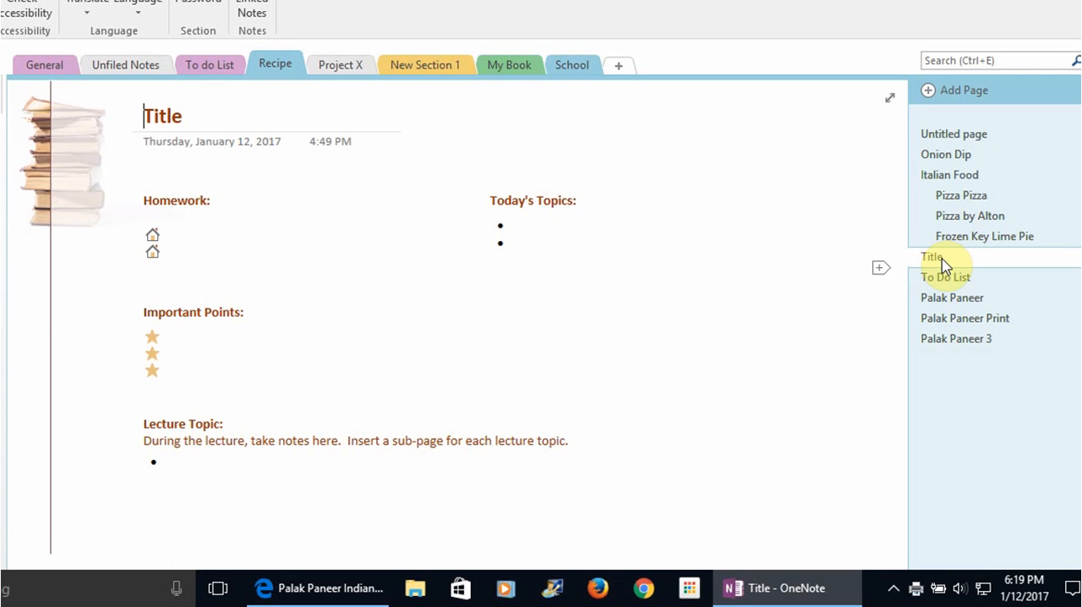
drag(206, 117, 85, 119)
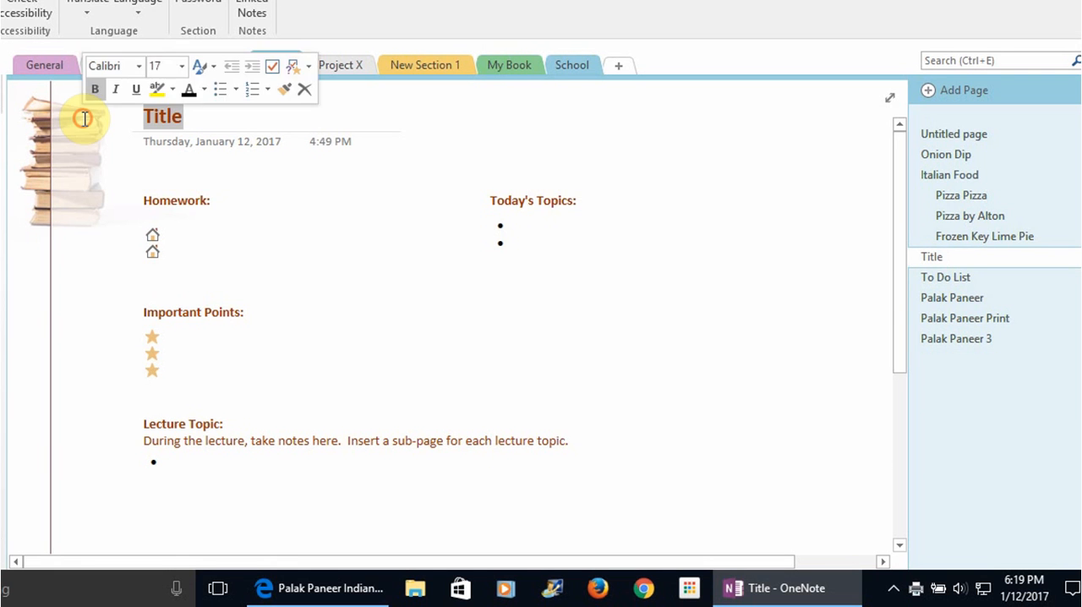
text(Indian)
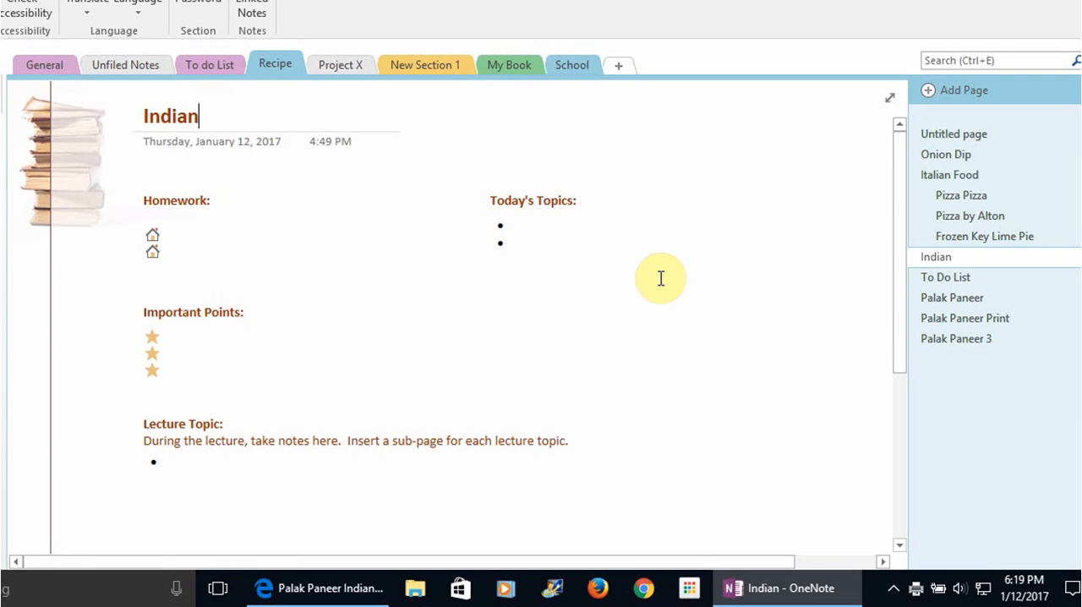
Make Palak Paneer, Palak Paneer Print and Palak Paneer 3 subpages of the Indian page, and view the subpage options without applying any
drag(945, 297, 974, 280)
drag(954, 317, 956, 279)
drag(958, 341, 970, 313)
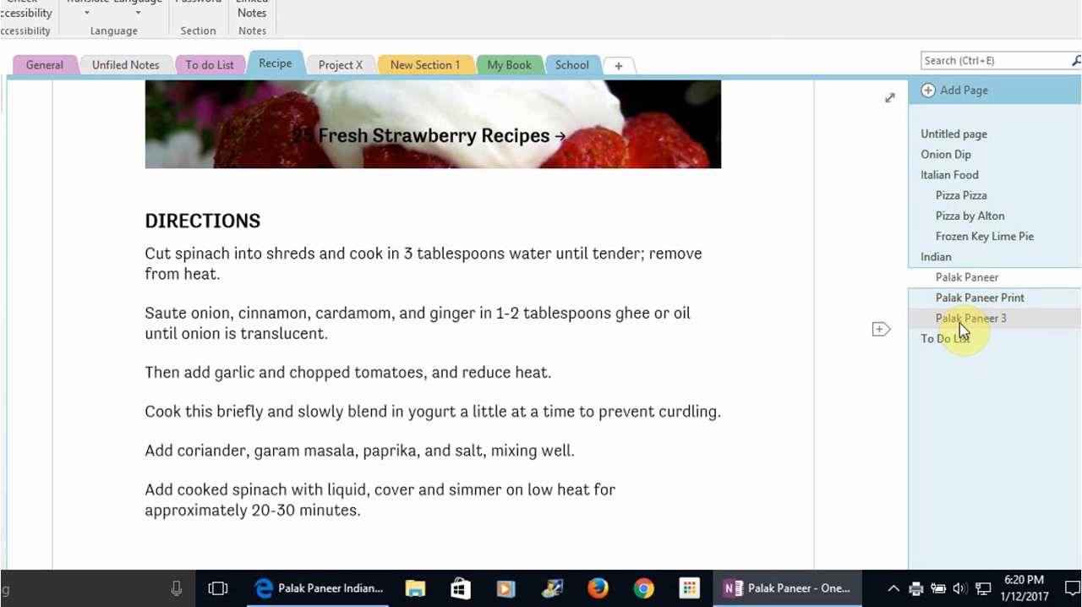
right_click(962, 321)
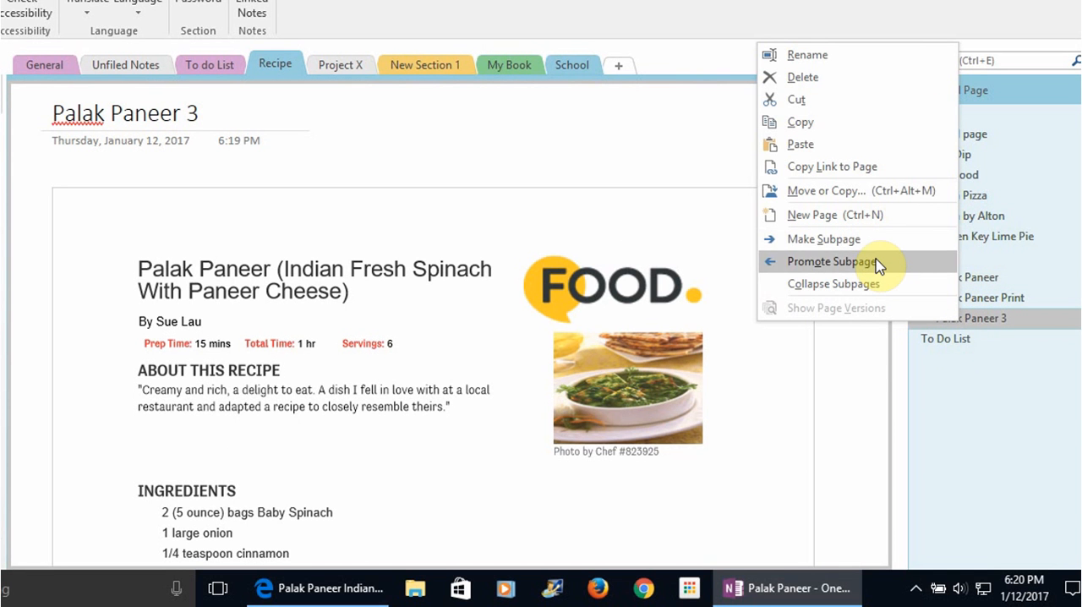
click(1036, 343)
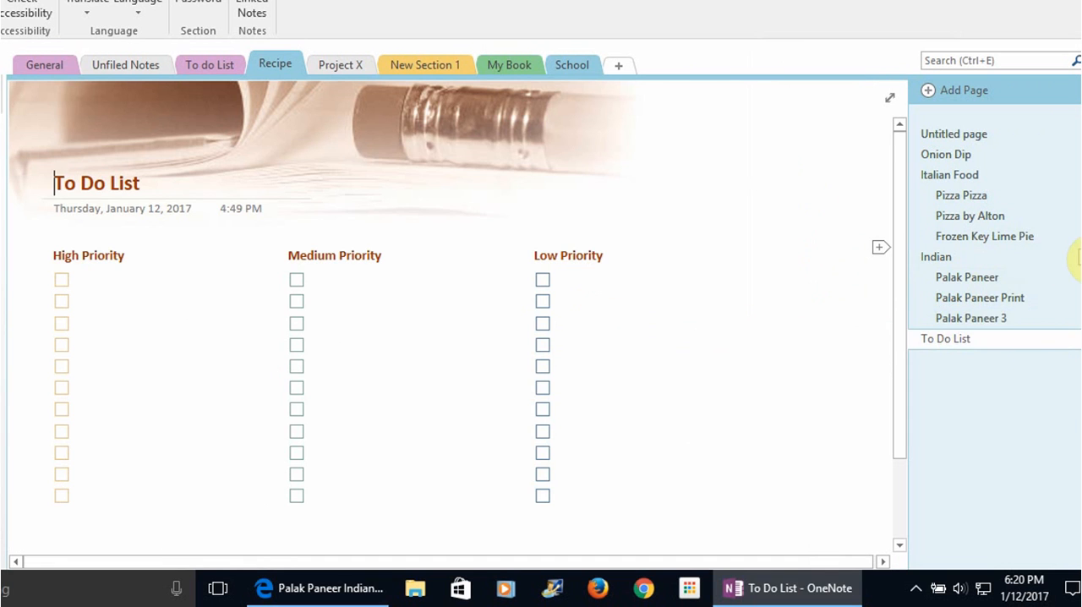
click(1077, 256)
click(1078, 256)
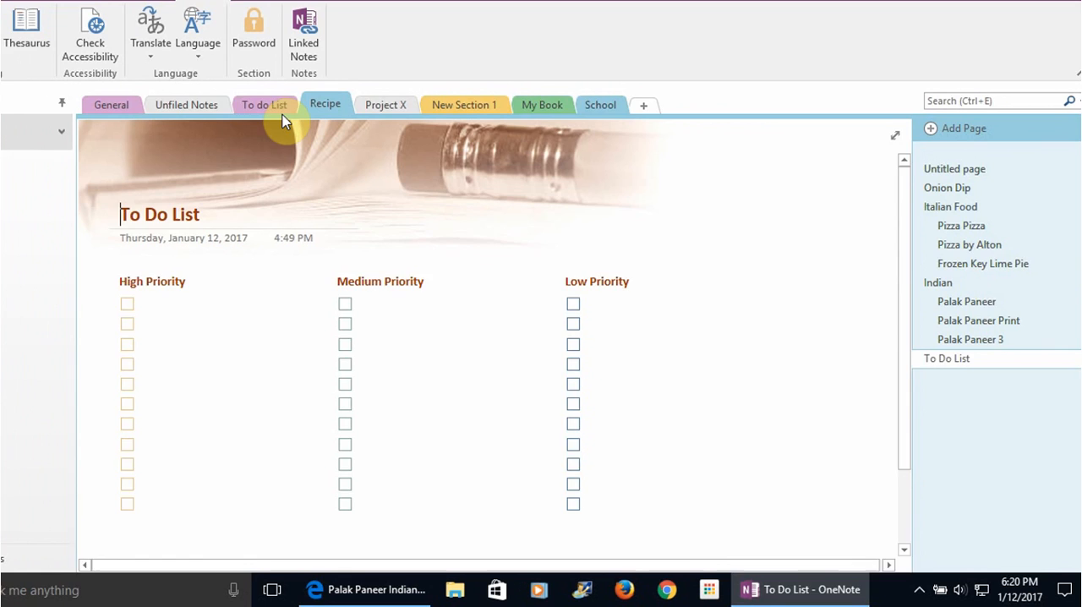
Look at the Unfiled Notes and To do List sections, and return to the Palak Paneer 3 page in the Recipe section
click(186, 104)
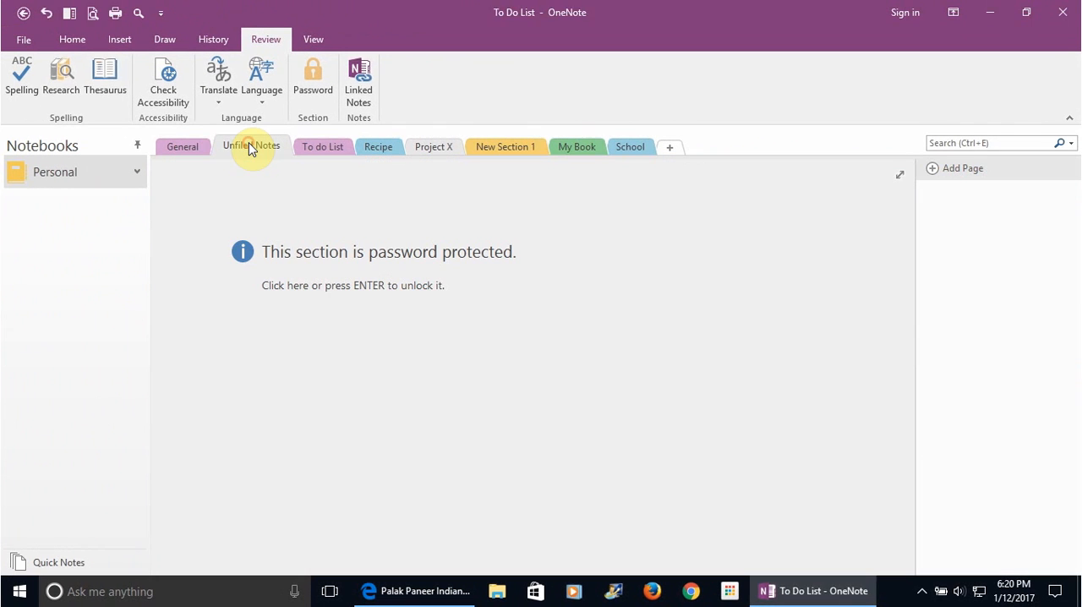
click(338, 149)
click(377, 151)
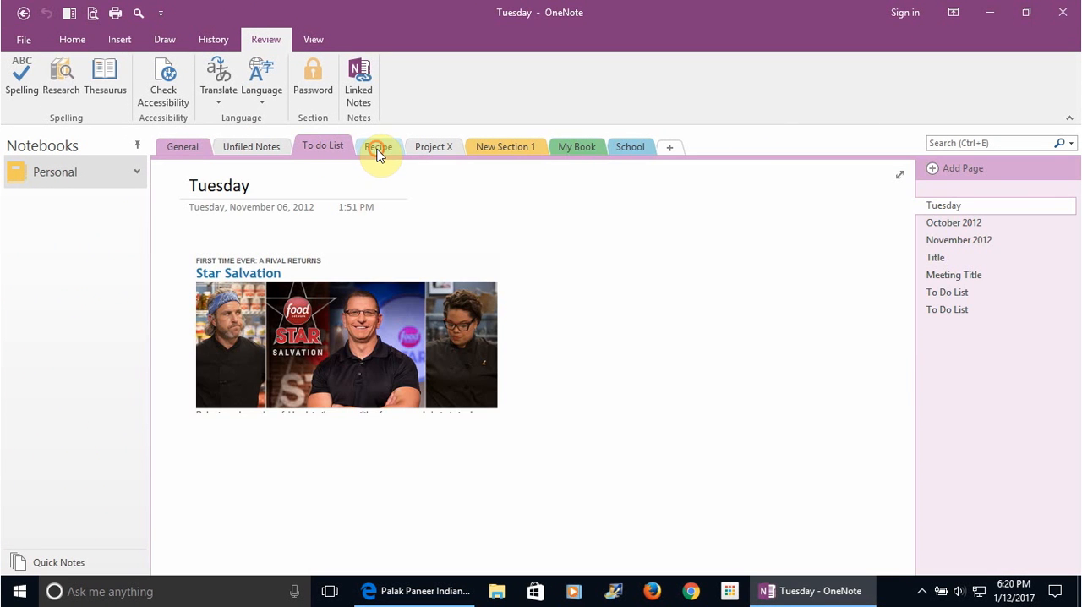
click(958, 361)
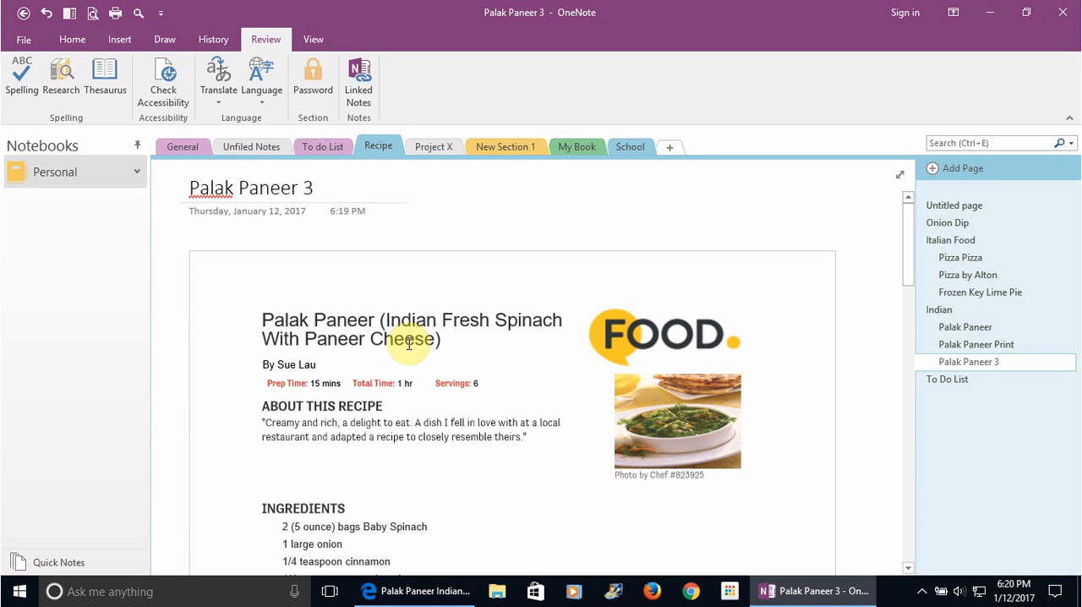
Review the options for sending the page and the export formats for the whole notebook, and return to the page without exporting
click(23, 39)
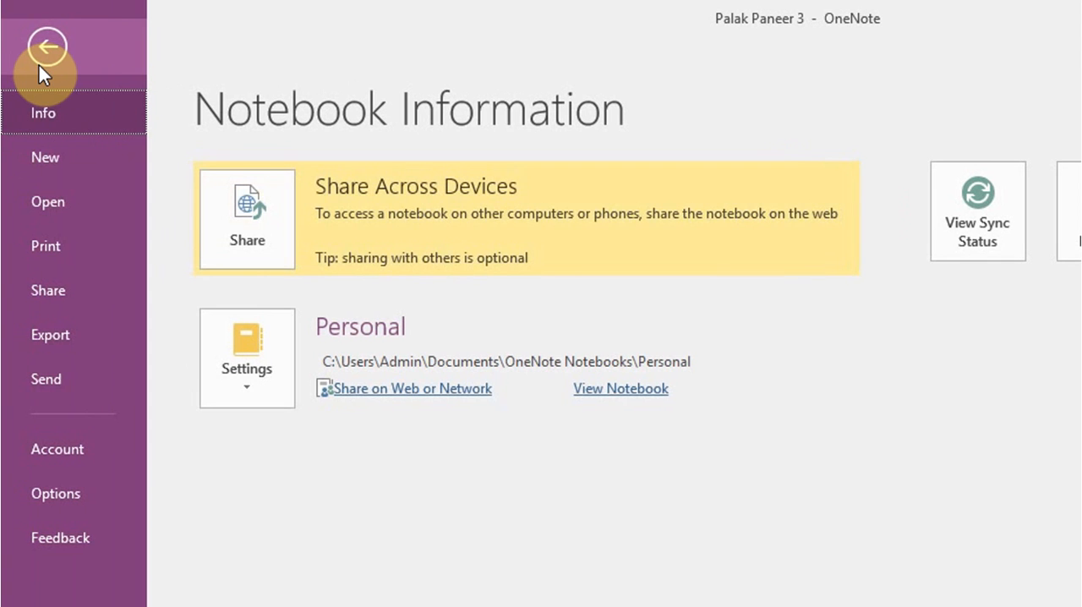
click(63, 380)
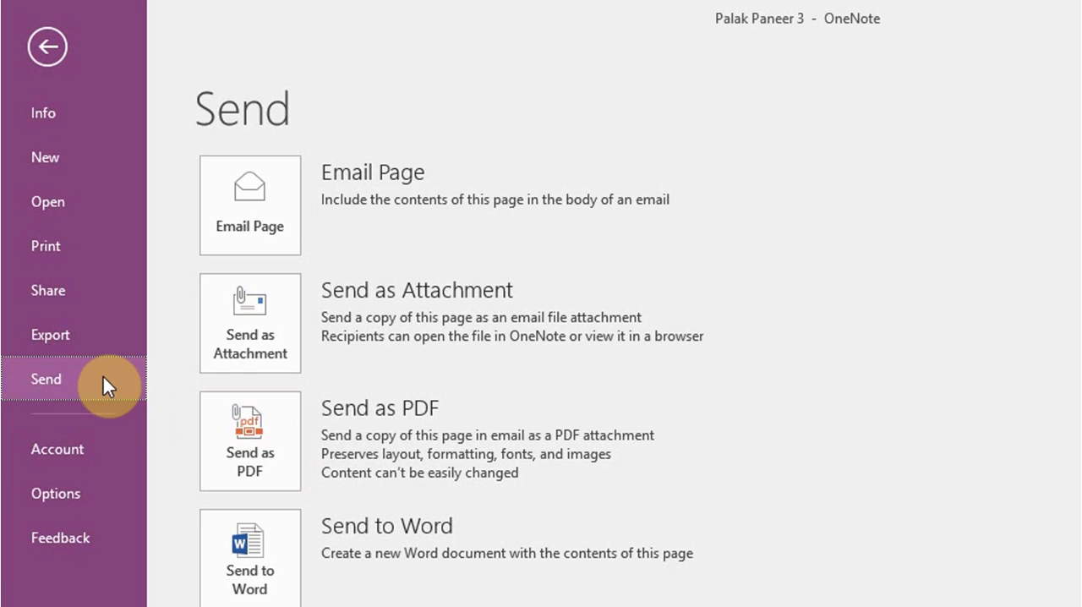
click(87, 343)
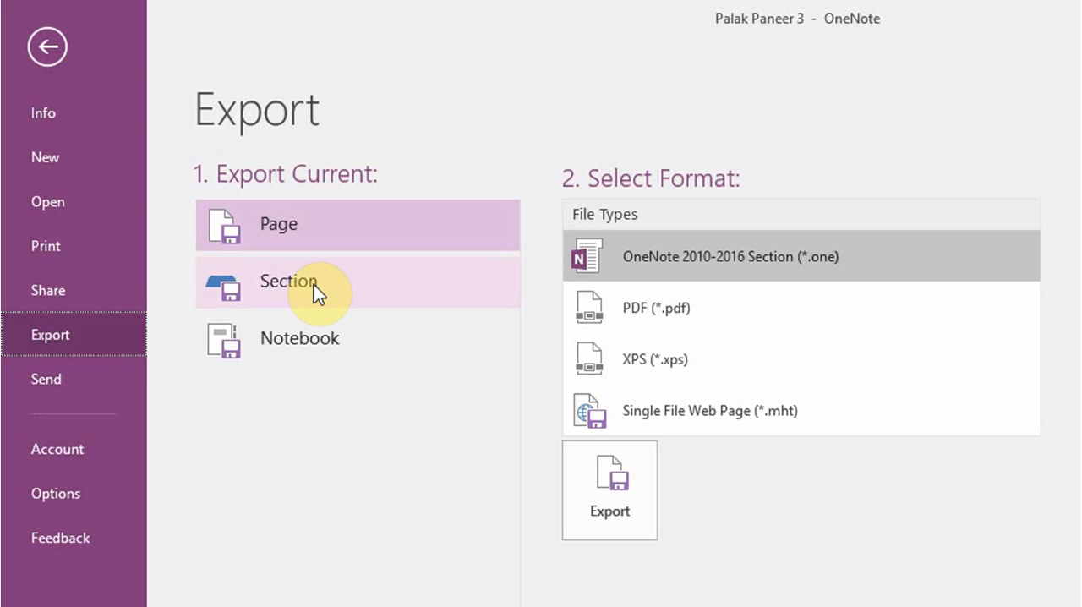
click(296, 341)
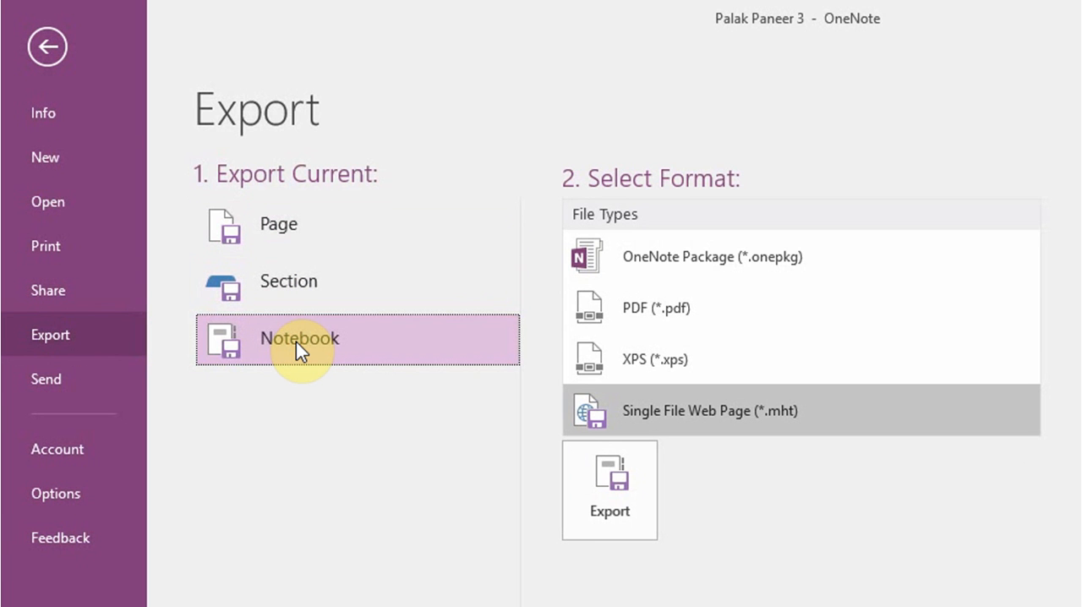
click(50, 57)
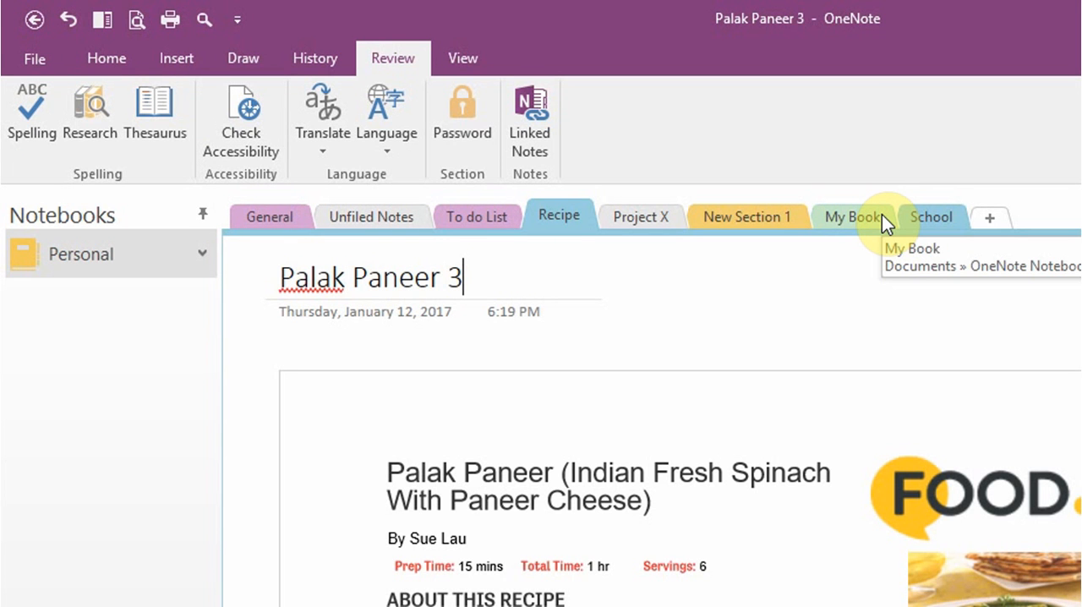
Review the export formats for the current page and the sharing options for the Personal notebook, and return without exporting or sharing
click(28, 58)
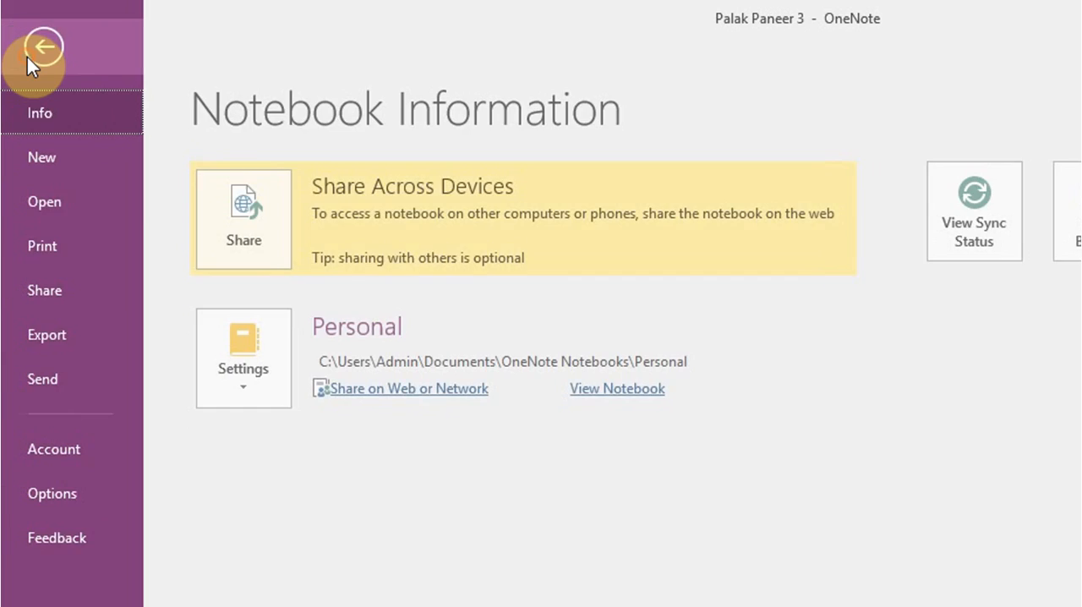
click(55, 328)
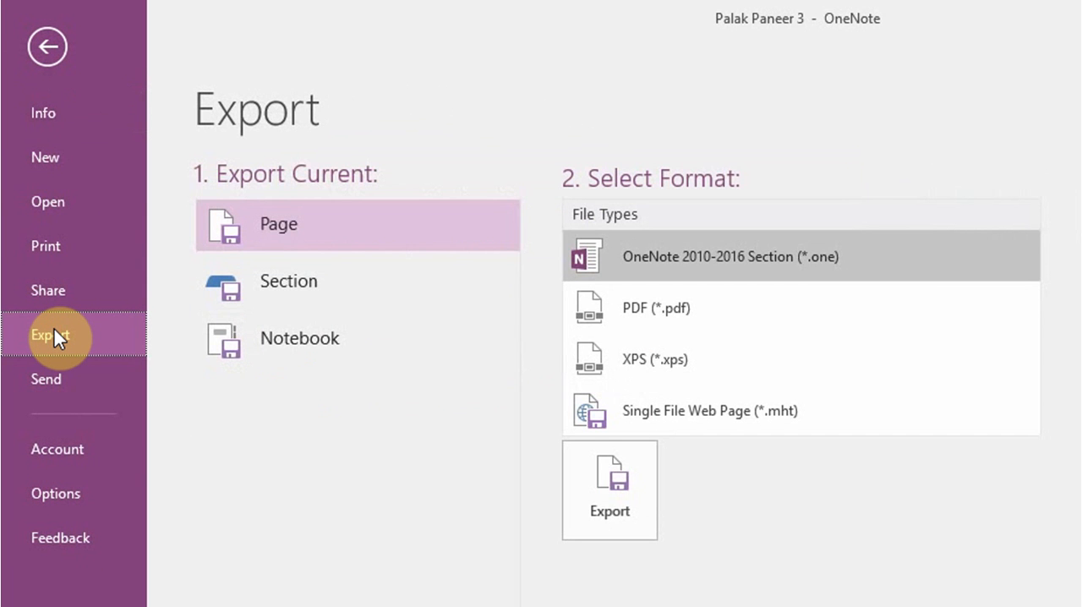
click(59, 300)
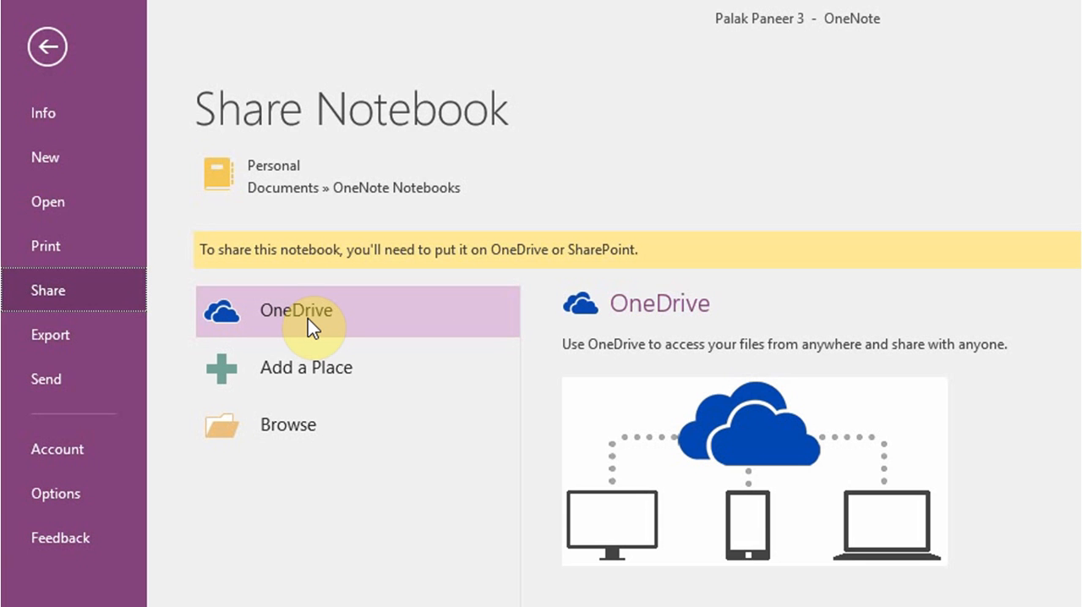
click(65, 56)
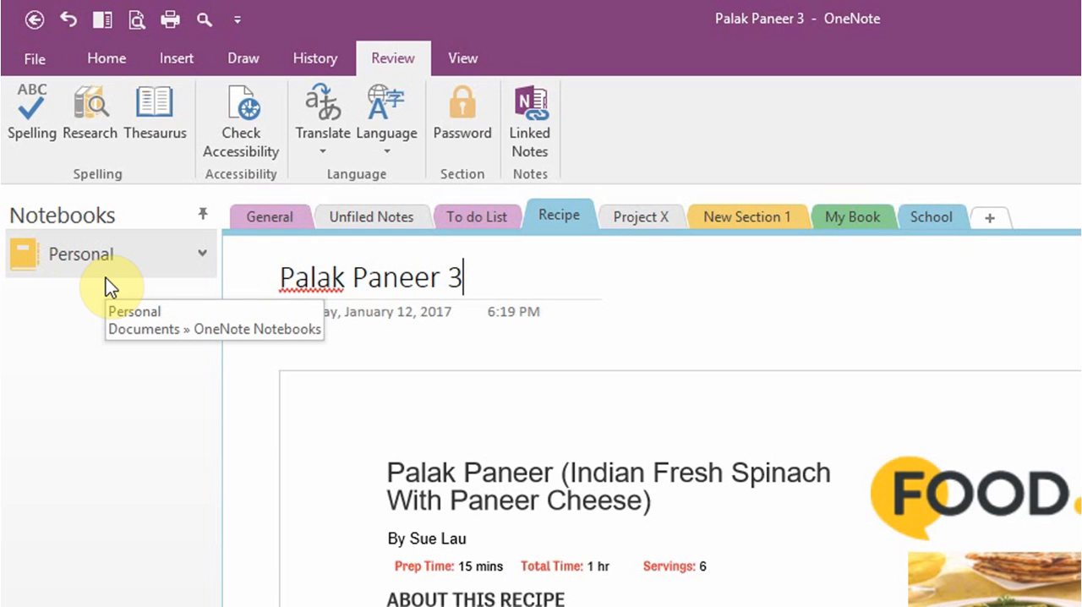
Create a new notebook named "Business" stored on This PC
click(49, 64)
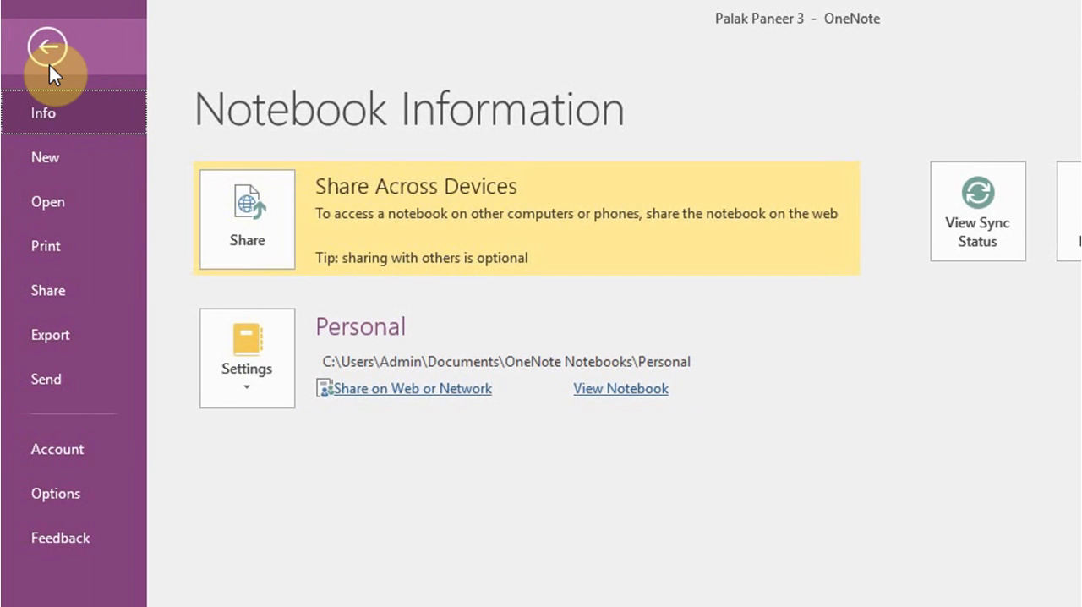
click(64, 168)
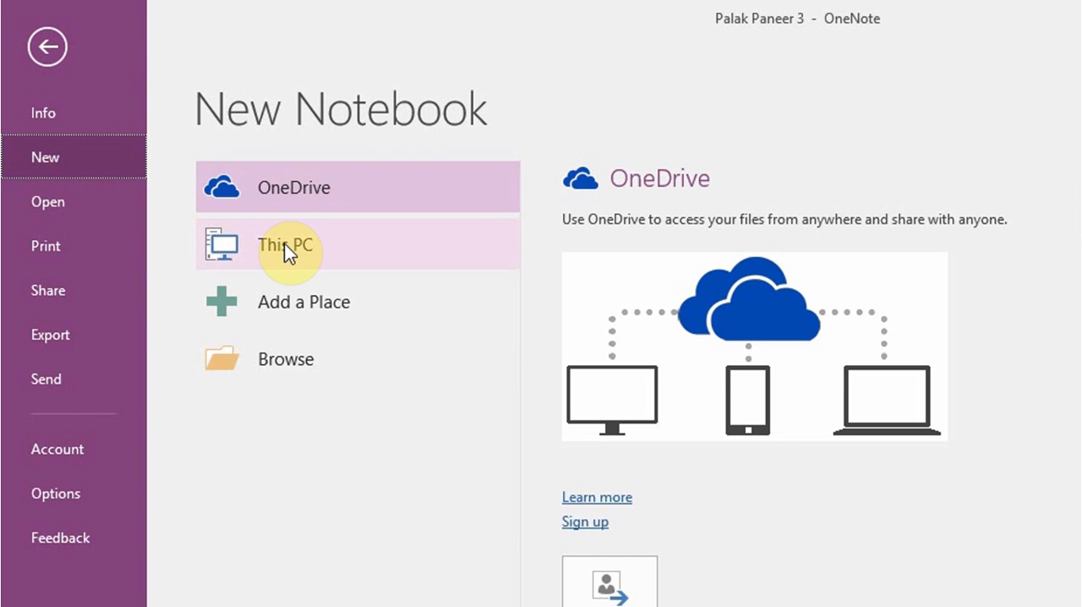
click(284, 243)
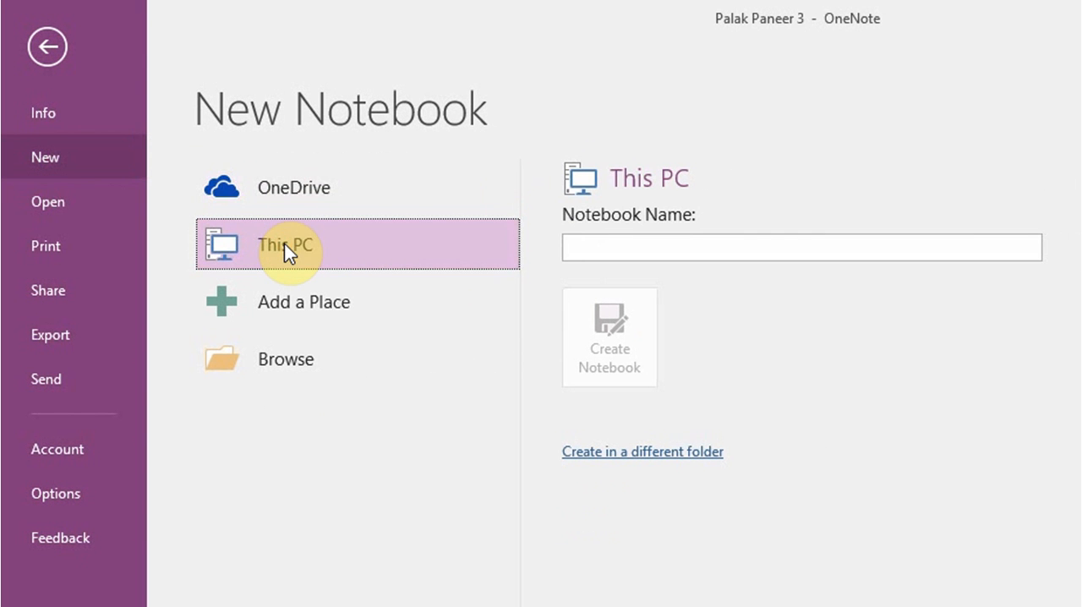
click(652, 246)
text(Business)
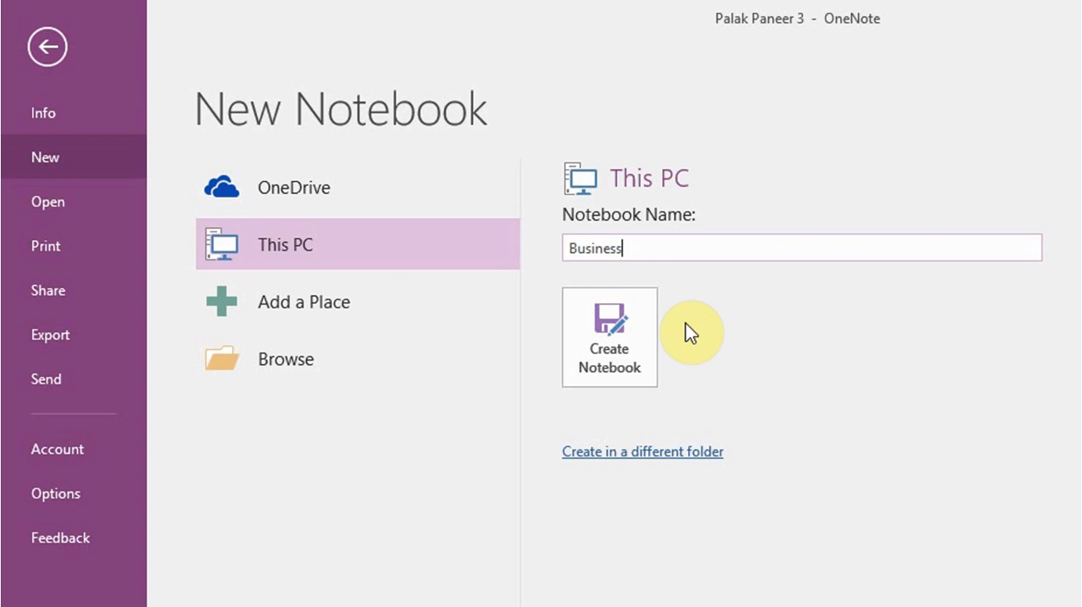
click(629, 338)
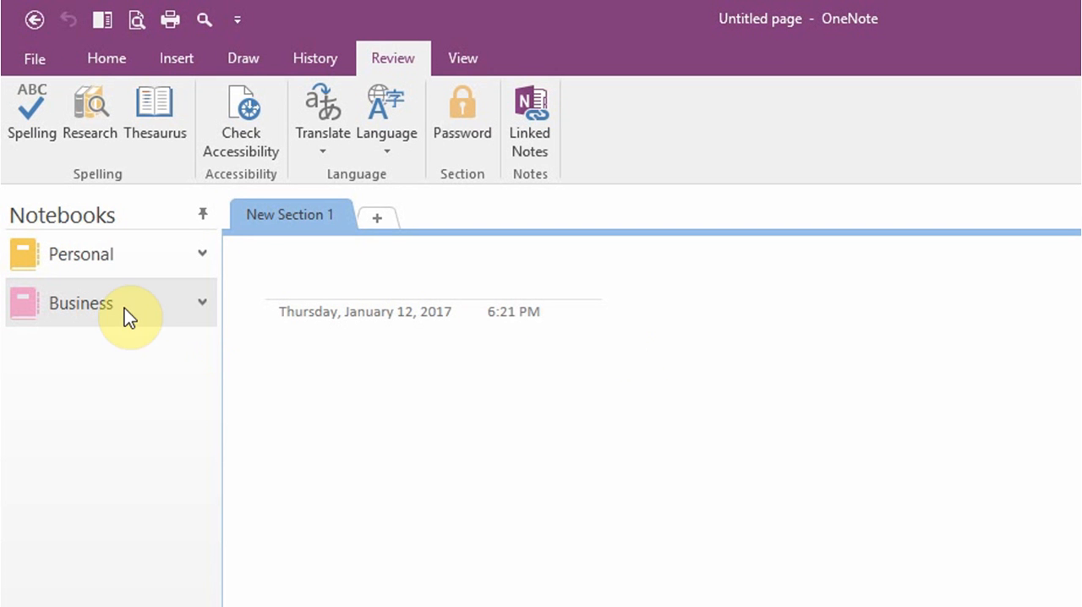
Look at the Personal notebook and return to the Business notebook
click(201, 302)
click(201, 300)
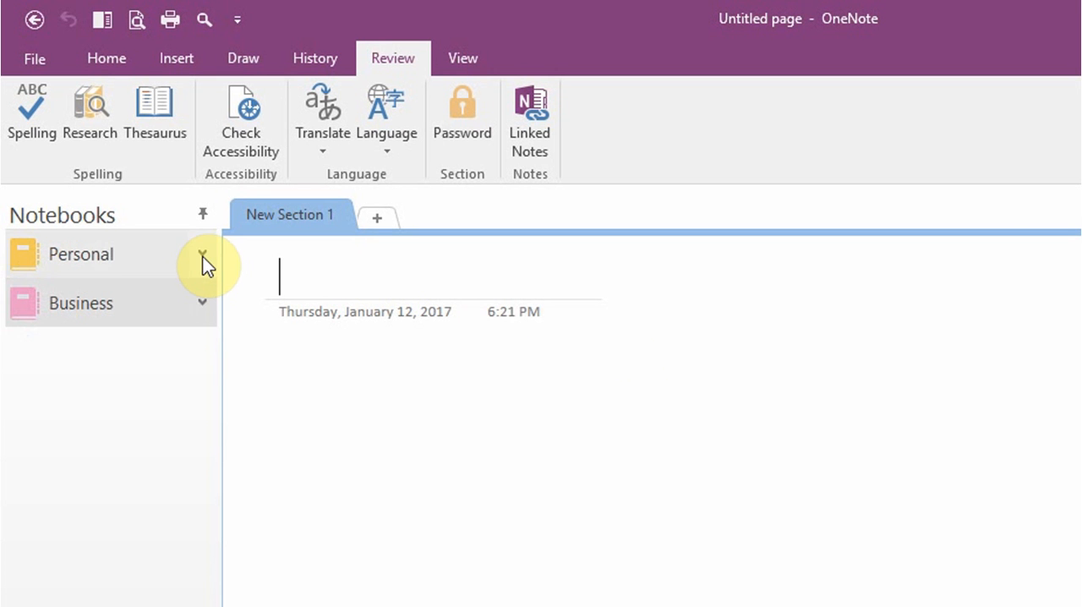
click(109, 265)
click(103, 304)
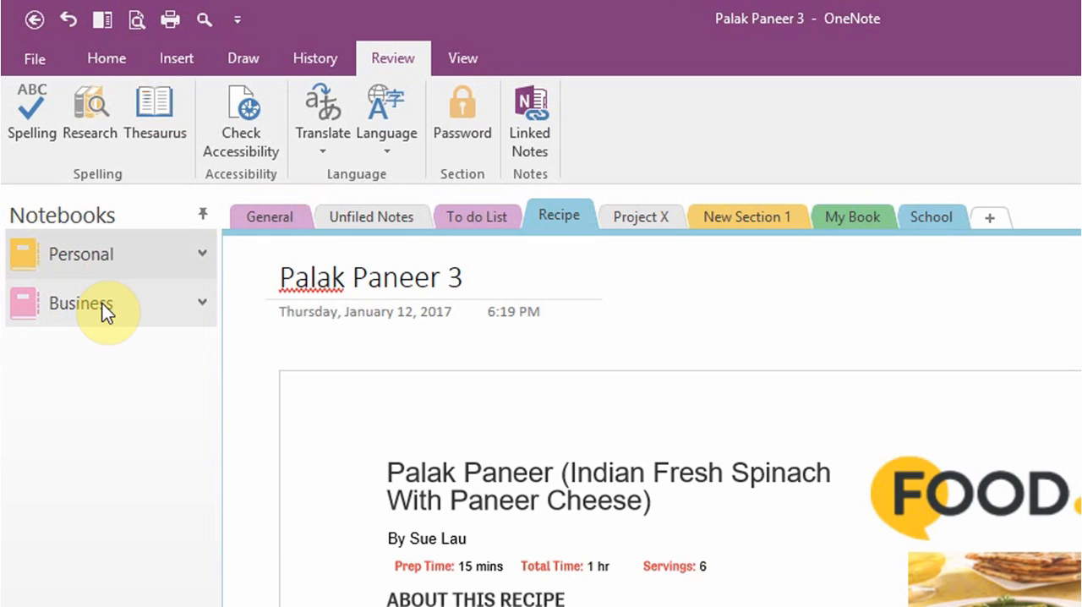
View the sharing options for the Business notebook and return to its page without sharing it
right_click(102, 304)
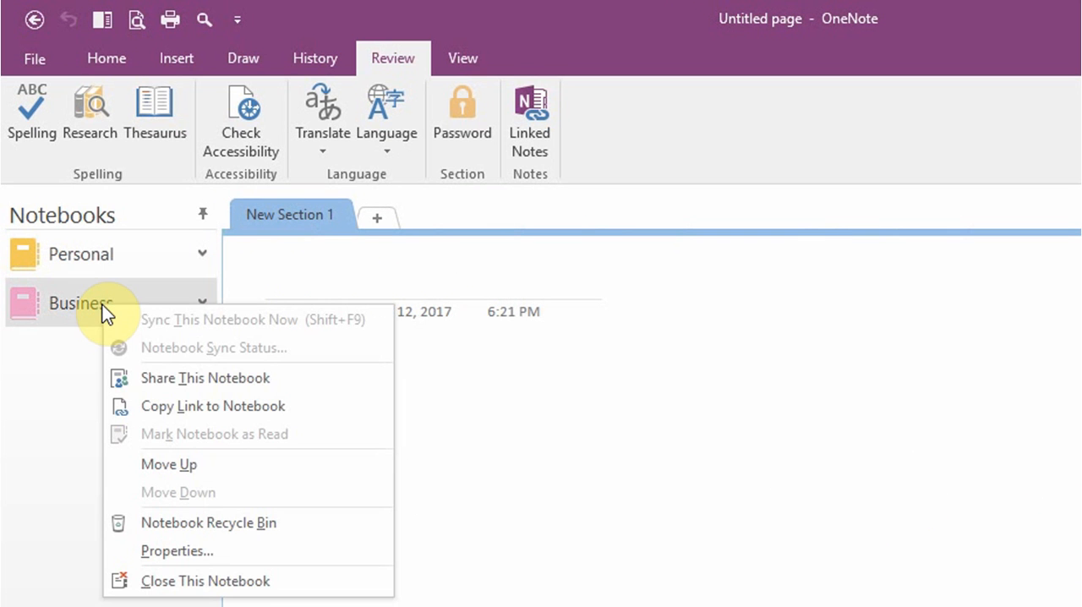
click(180, 380)
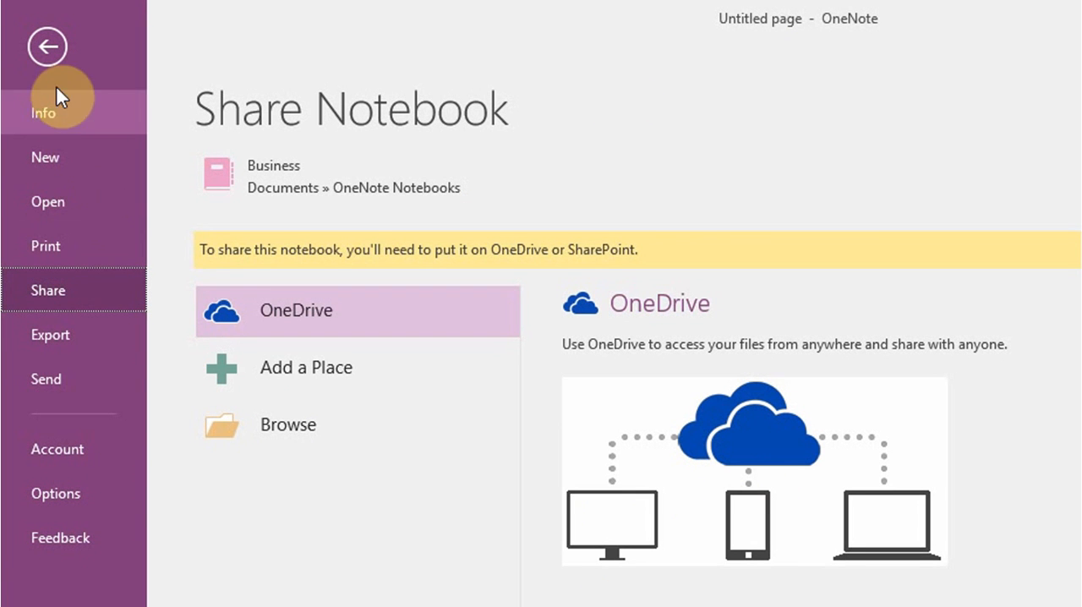
click(42, 56)
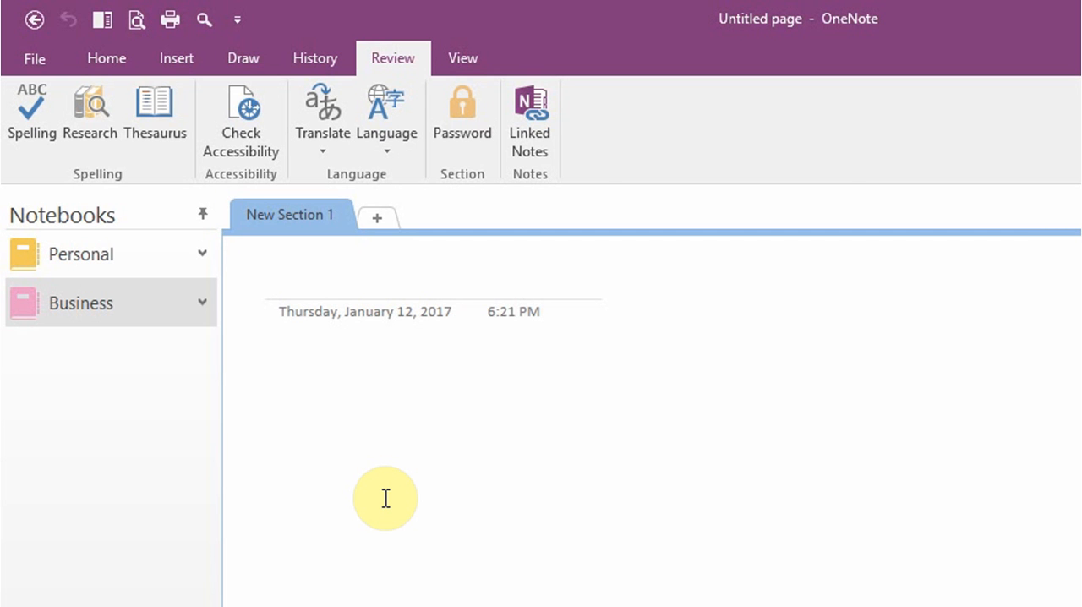
Examine the handwriting conversion tip on the Top Uses page in the General section and look at the Ink to Math tool
click(122, 53)
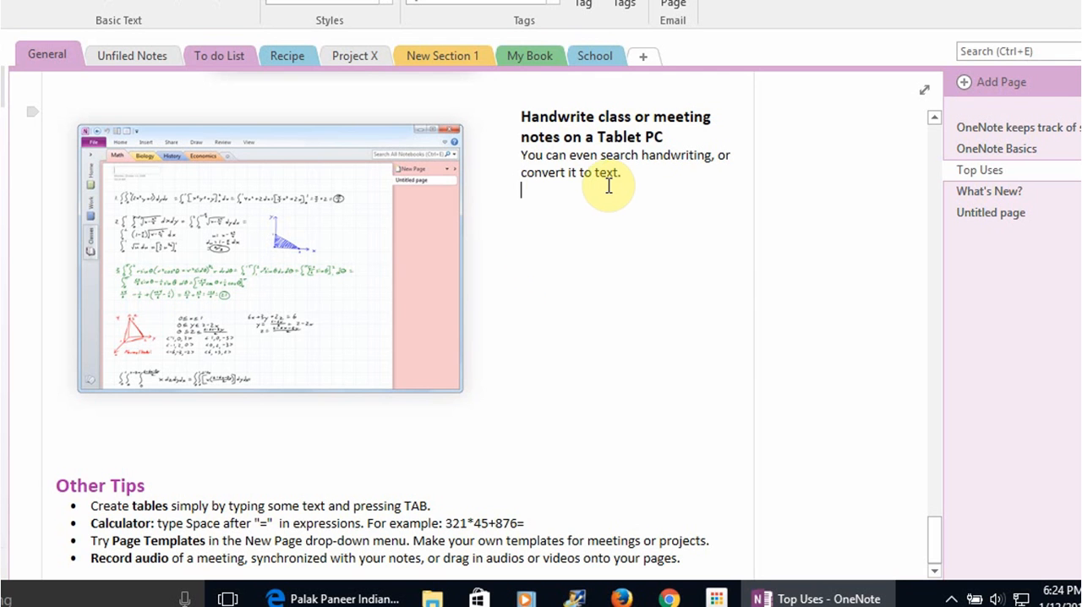
click(520, 172)
shift+click(634, 169)
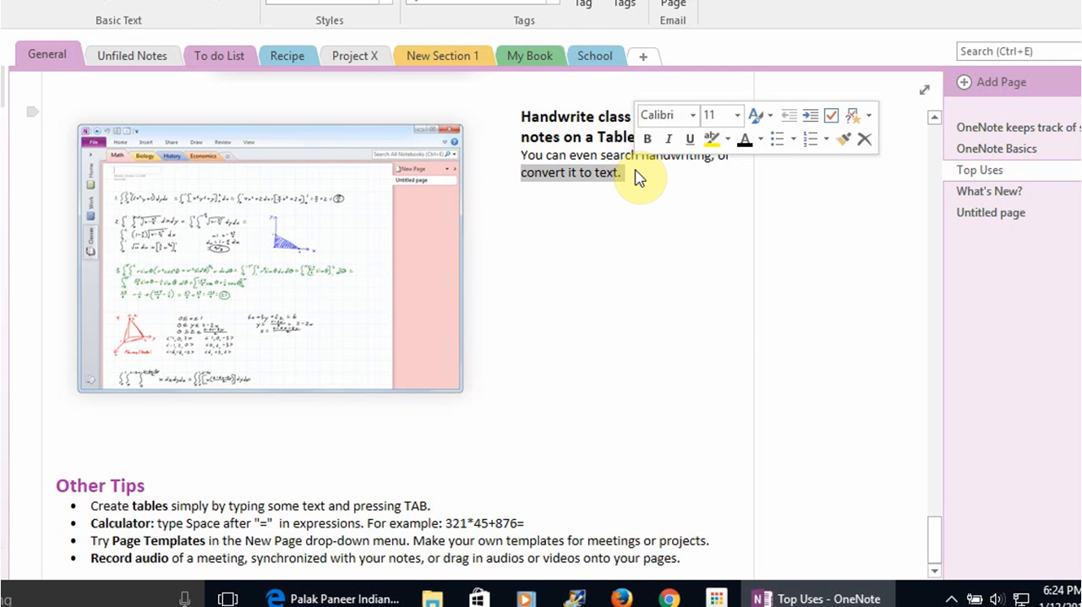
click(599, 295)
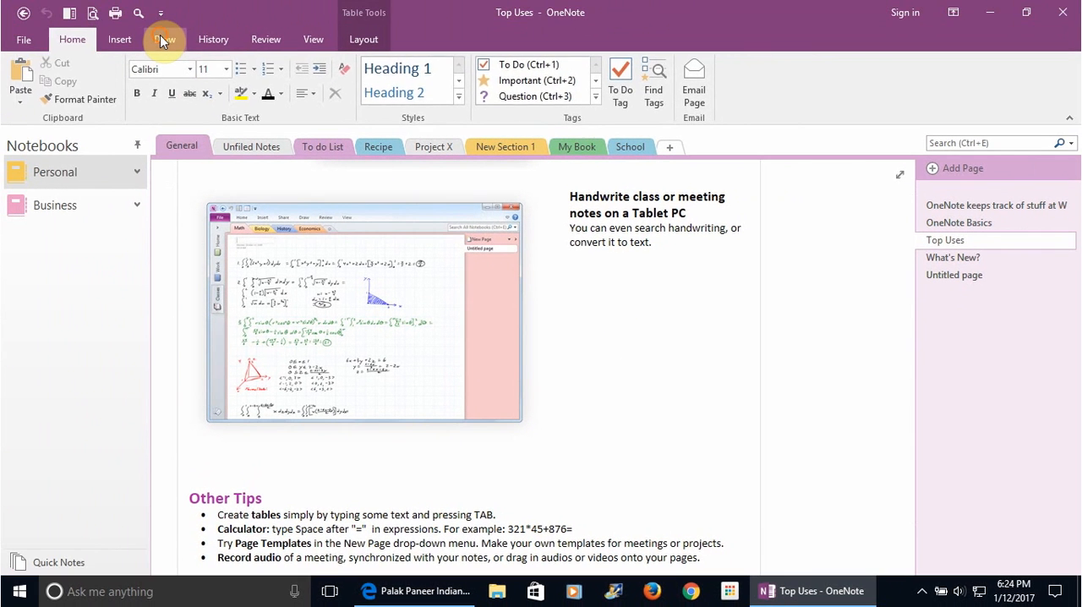
click(162, 39)
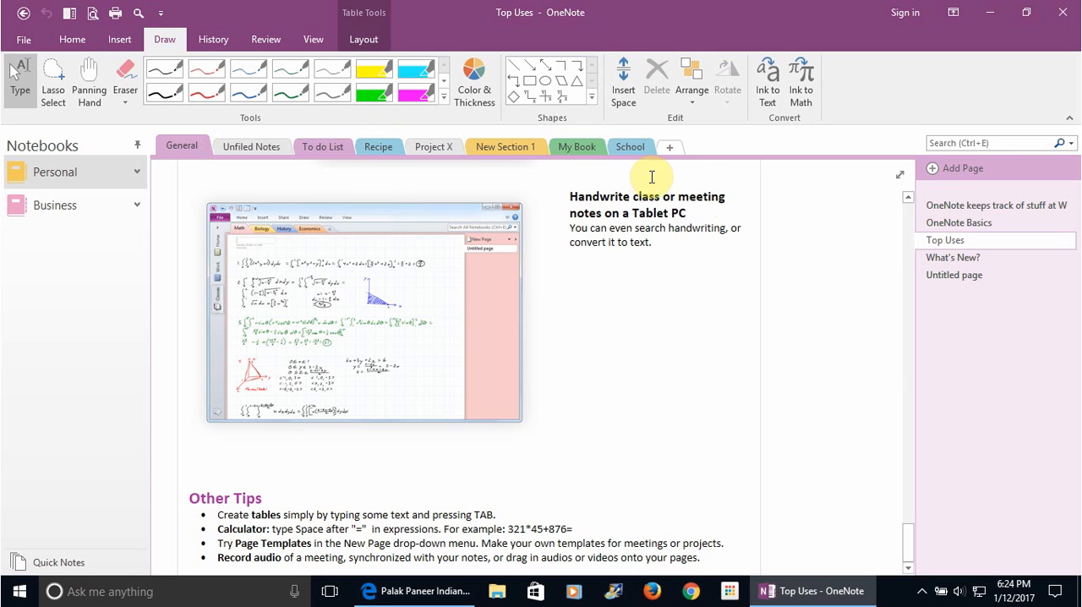
click(805, 99)
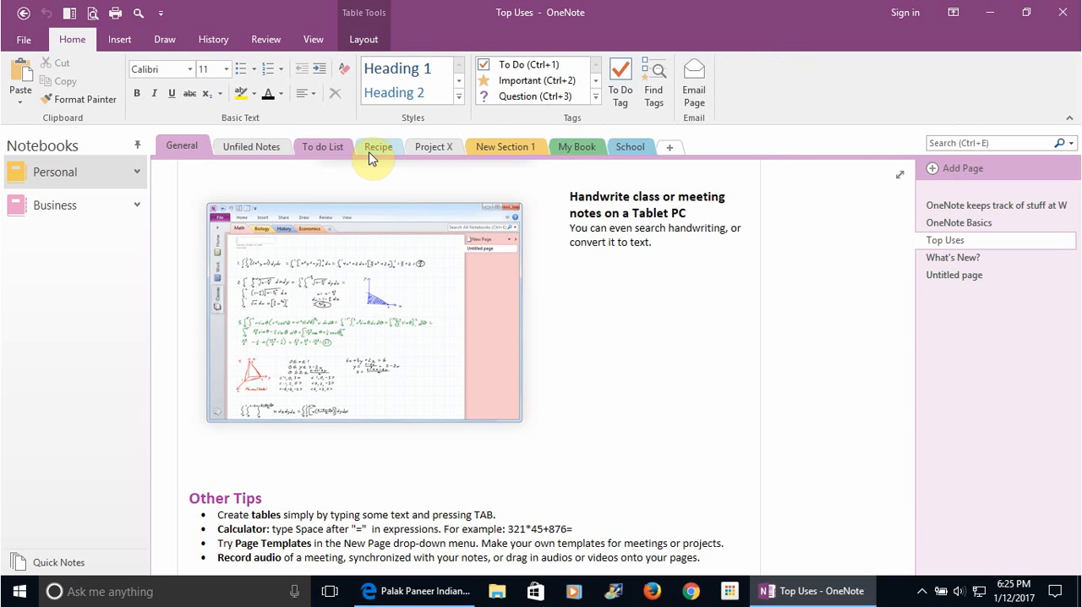
Add horizontal rule lines with a red margin line to the Tuesday page in the To do List section
click(265, 149)
click(338, 150)
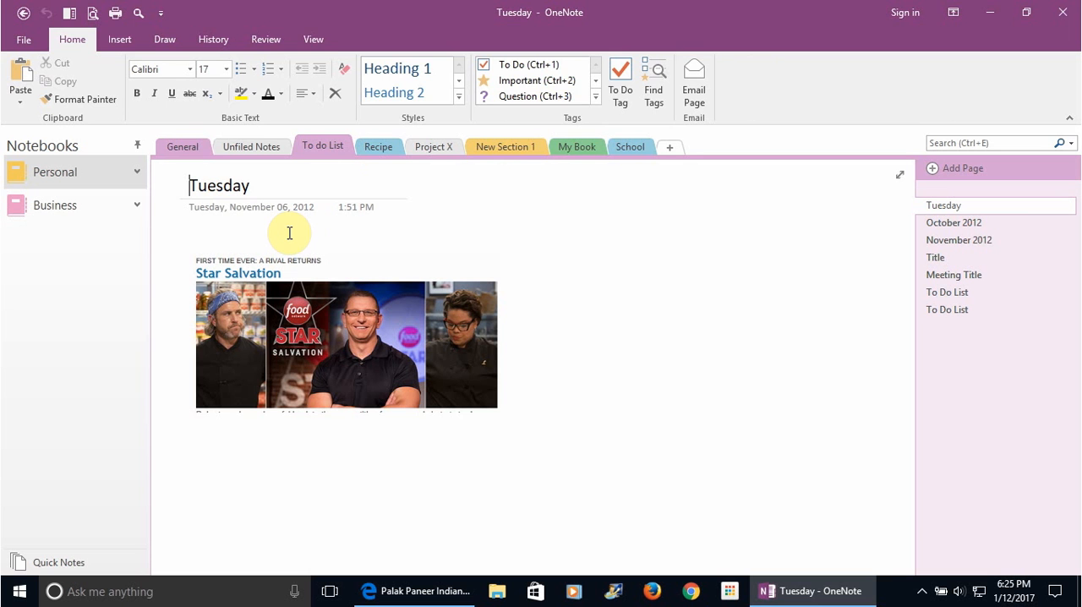
click(313, 41)
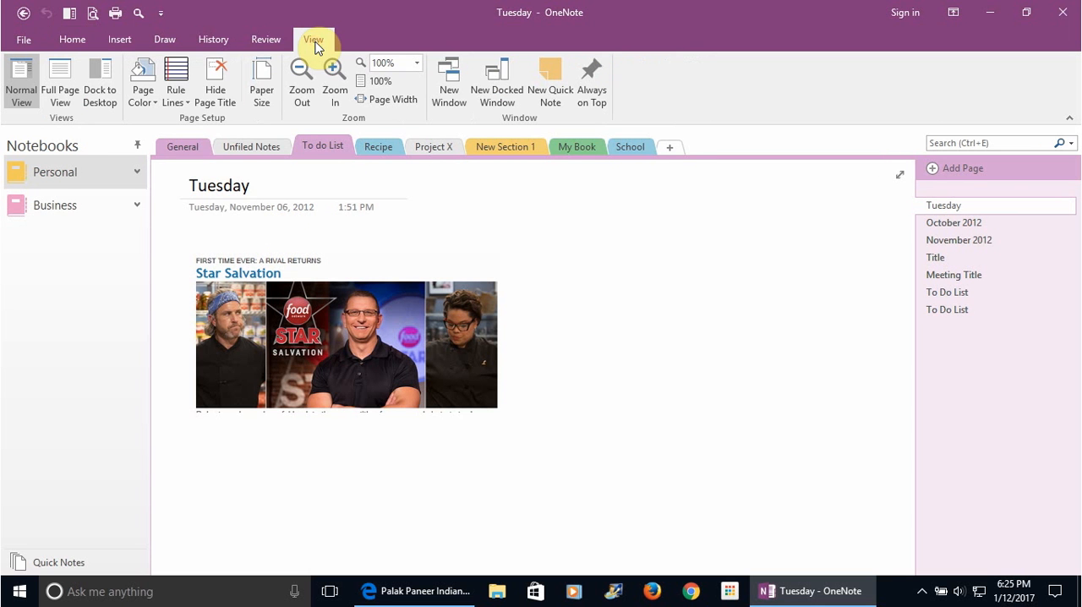
click(182, 99)
click(273, 153)
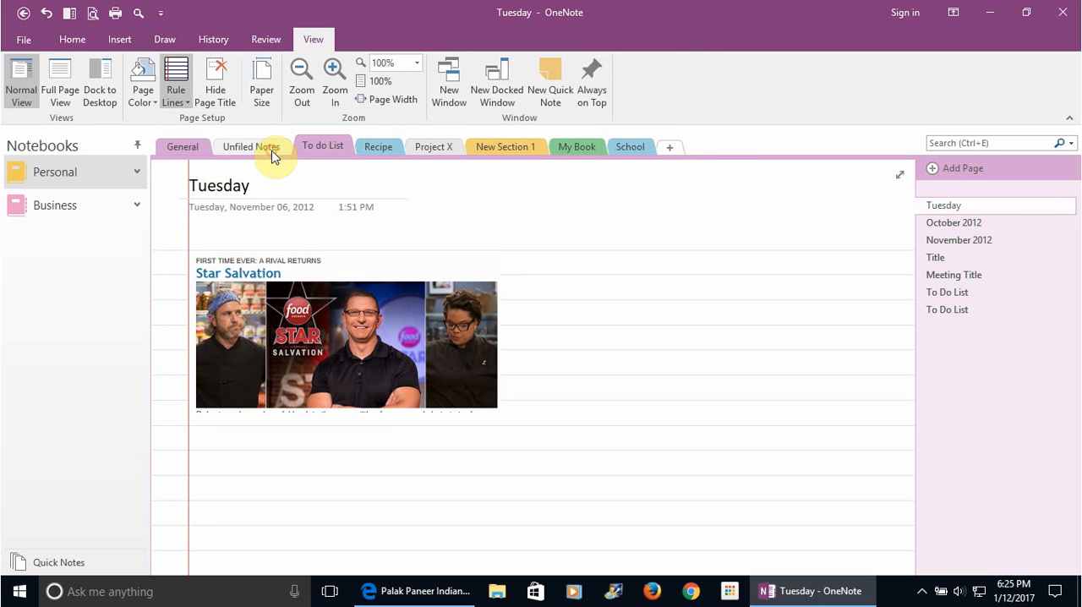
click(332, 462)
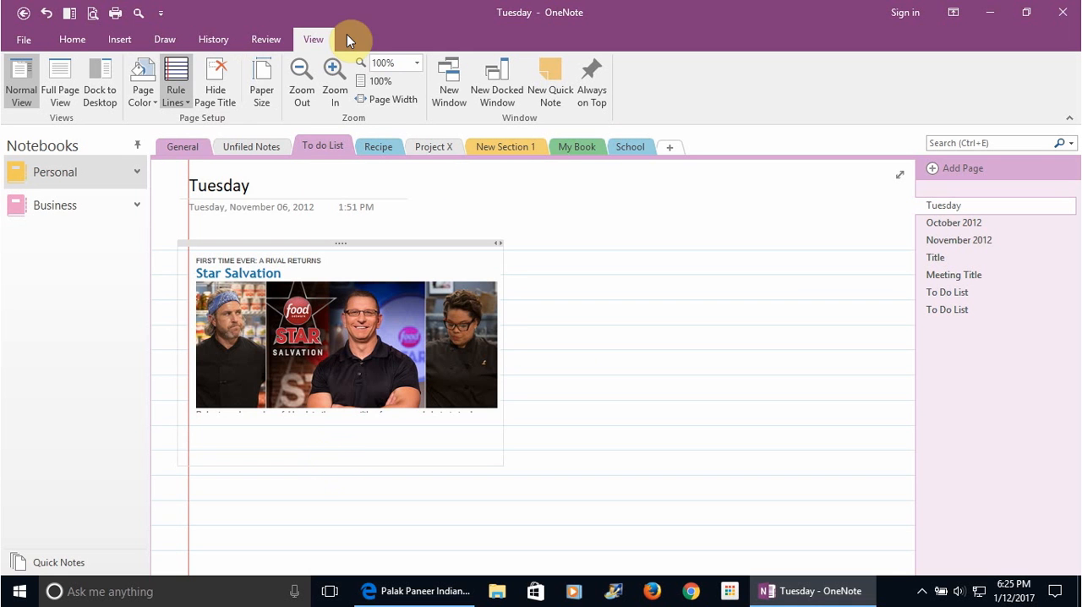
Try a wider rule line spacing on the Tuesday page, and settle on the narrowest ruled style
click(169, 103)
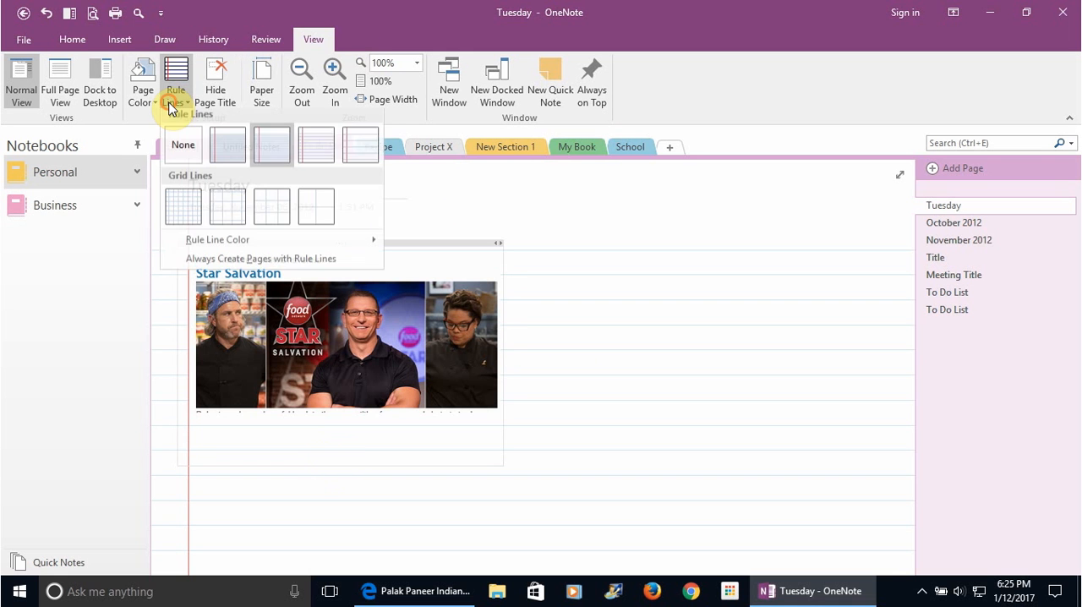
click(326, 144)
click(180, 96)
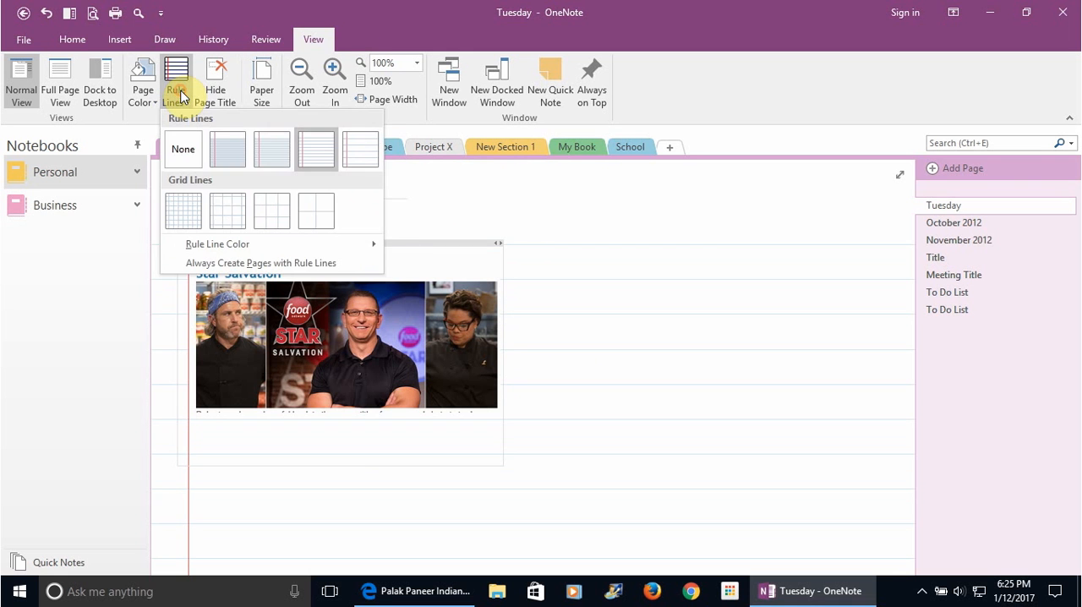
click(225, 140)
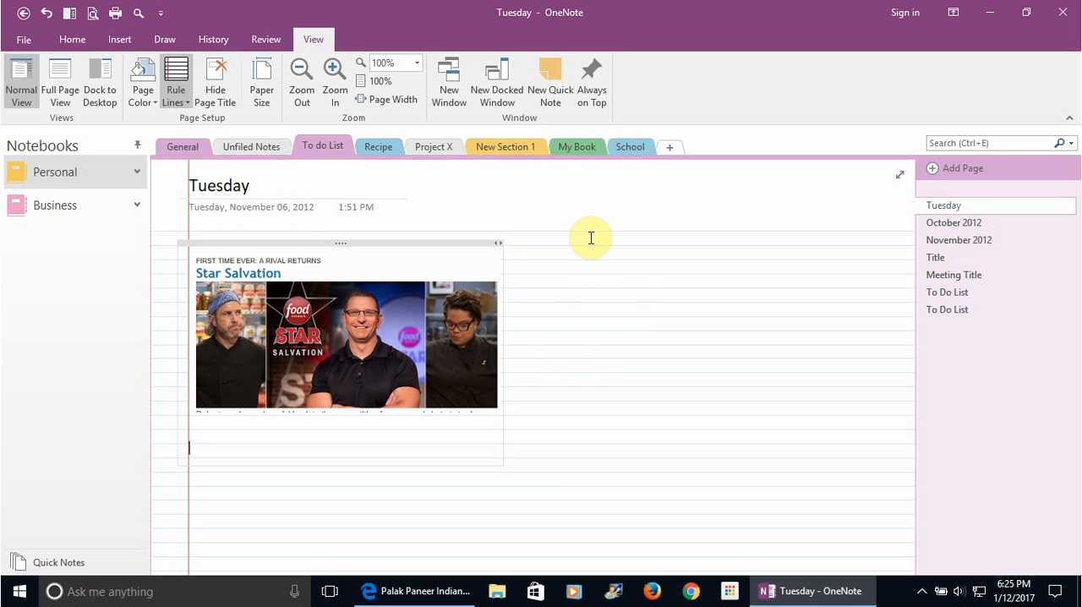
Move the Star Salvation clipping down and to the right on the Tuesday page, and set the page color to light blue
drag(415, 242, 601, 422)
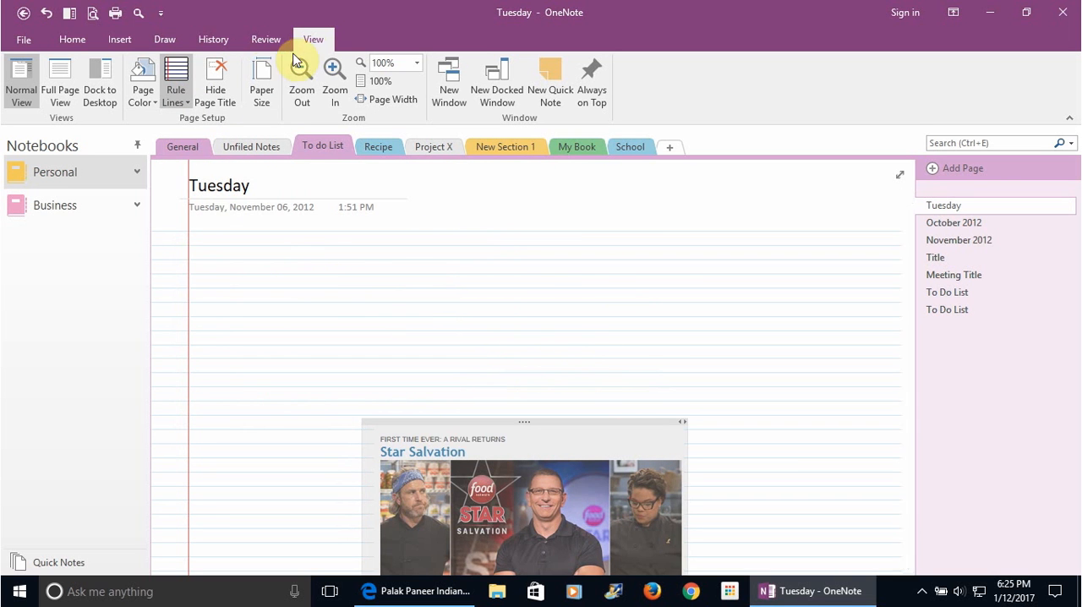
click(144, 96)
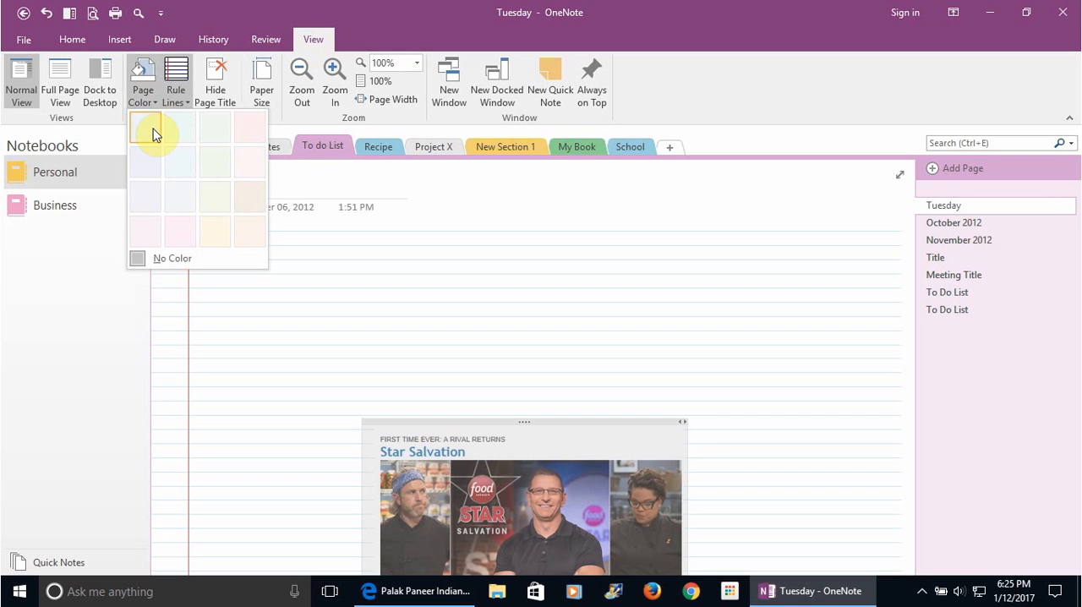
click(169, 165)
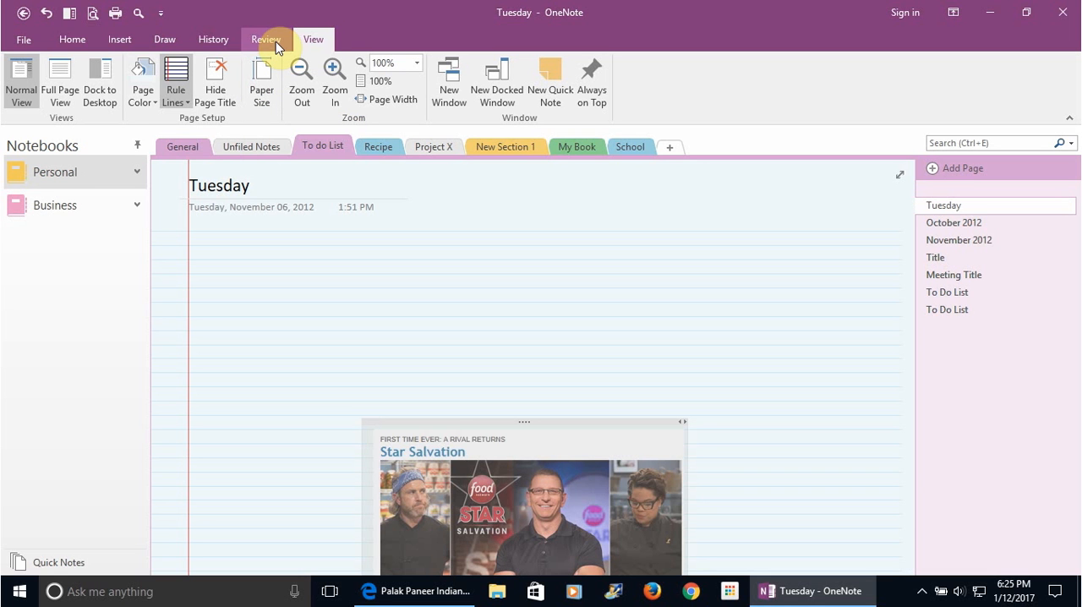
click(179, 102)
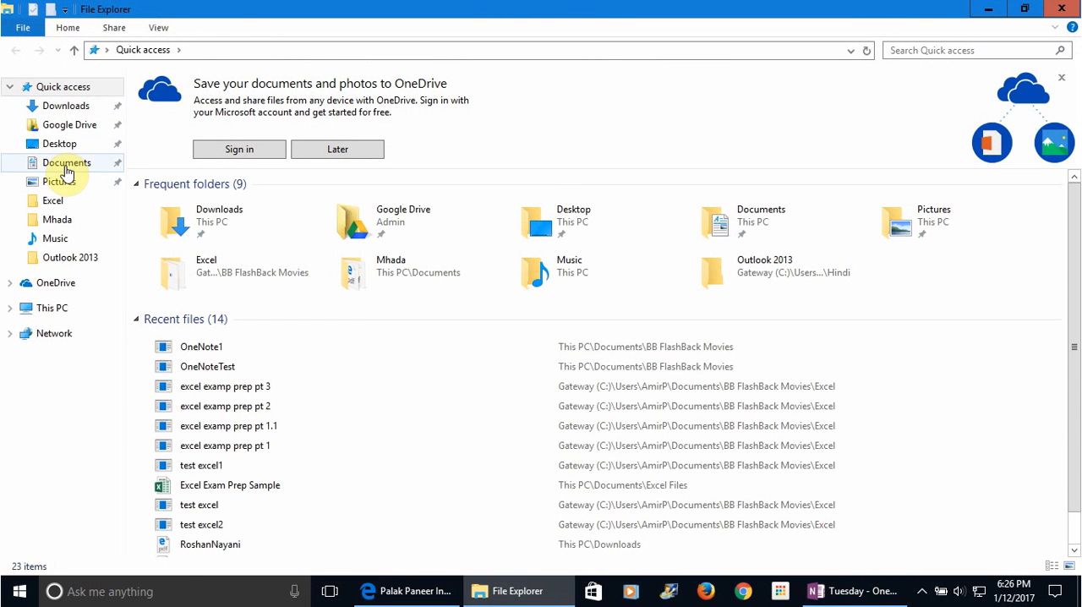
In File Explorer, look at the OneNote Notebooks folder in Documents, close it and return to the General section in OneNote
click(66, 166)
click(169, 330)
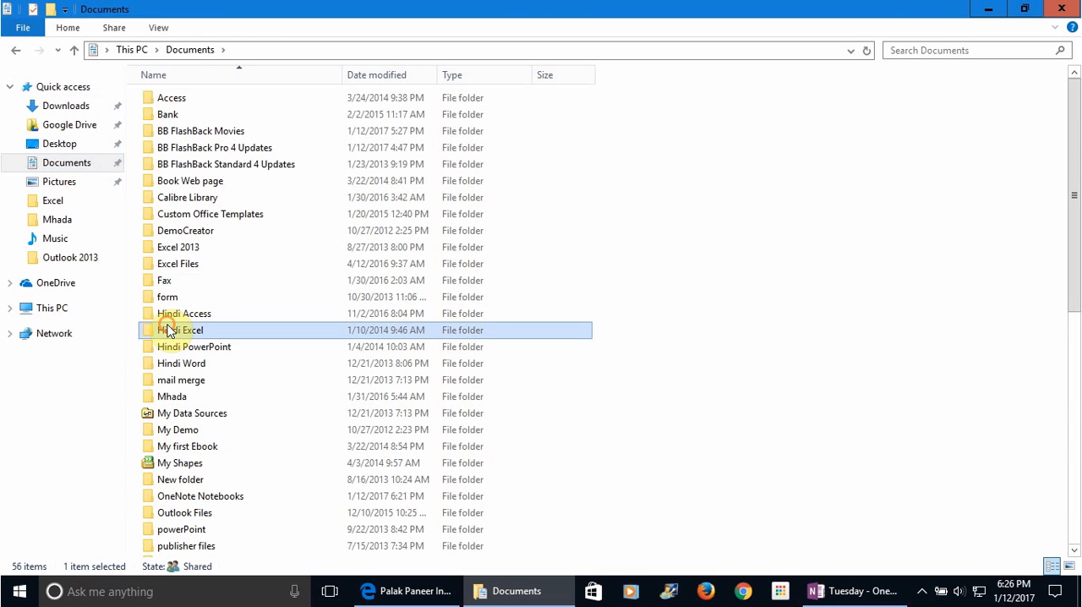
key(o)
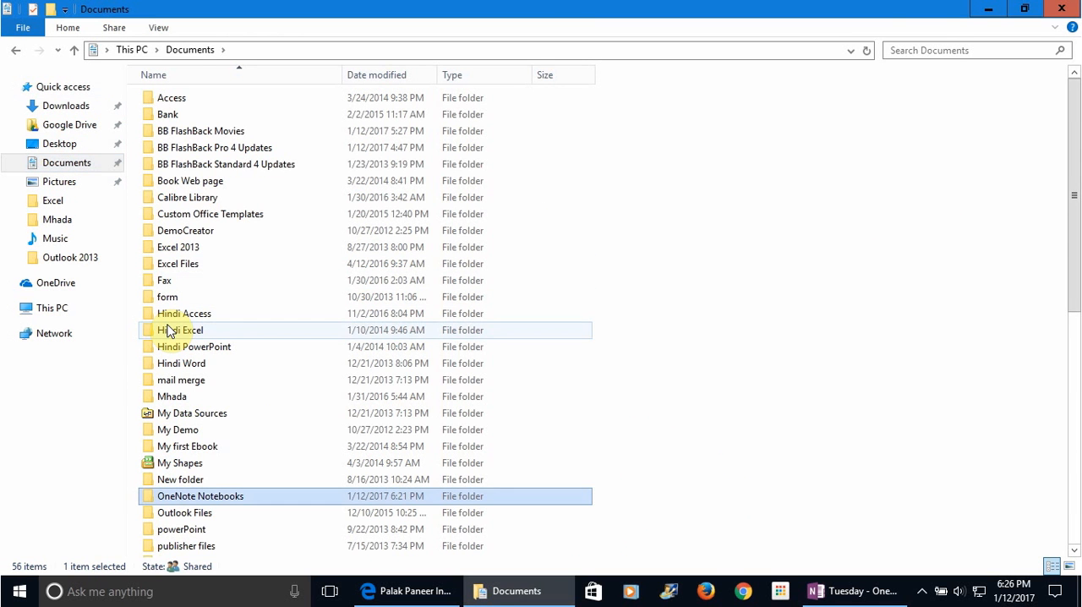
double_click(224, 500)
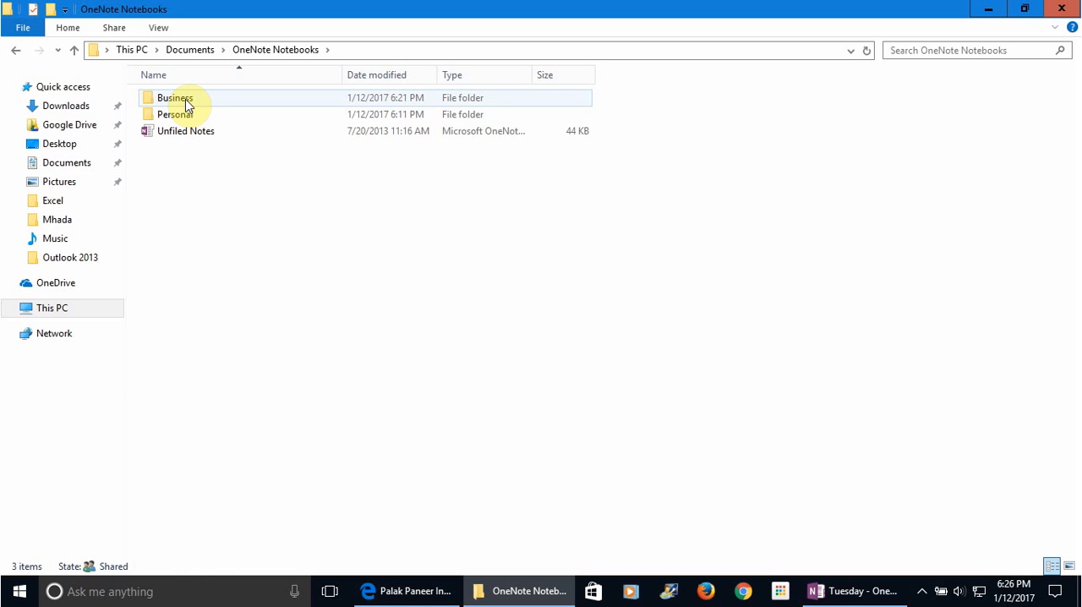
click(1062, 8)
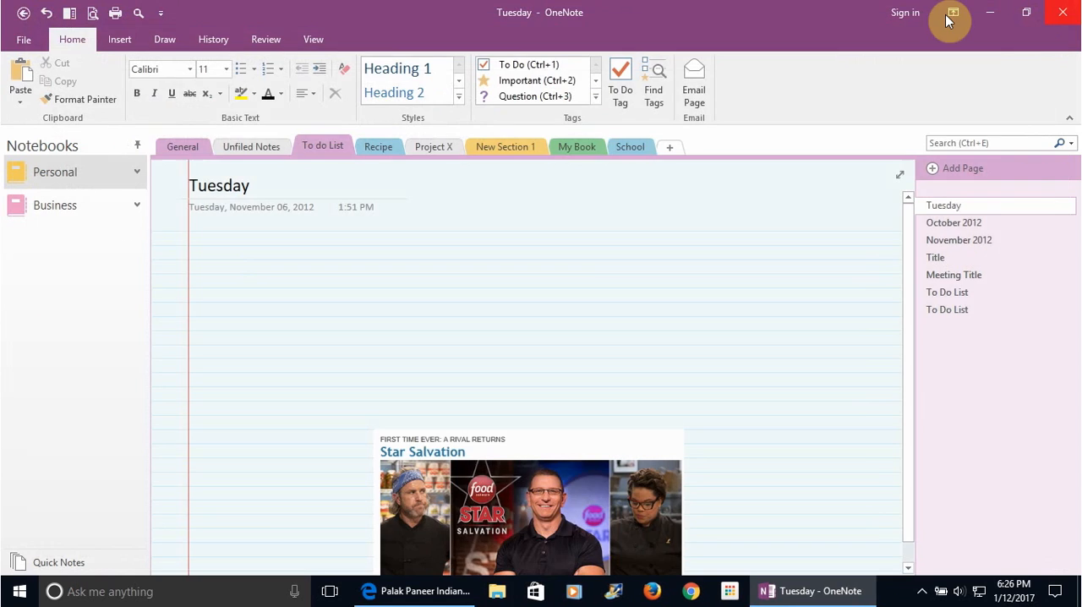
click(196, 146)
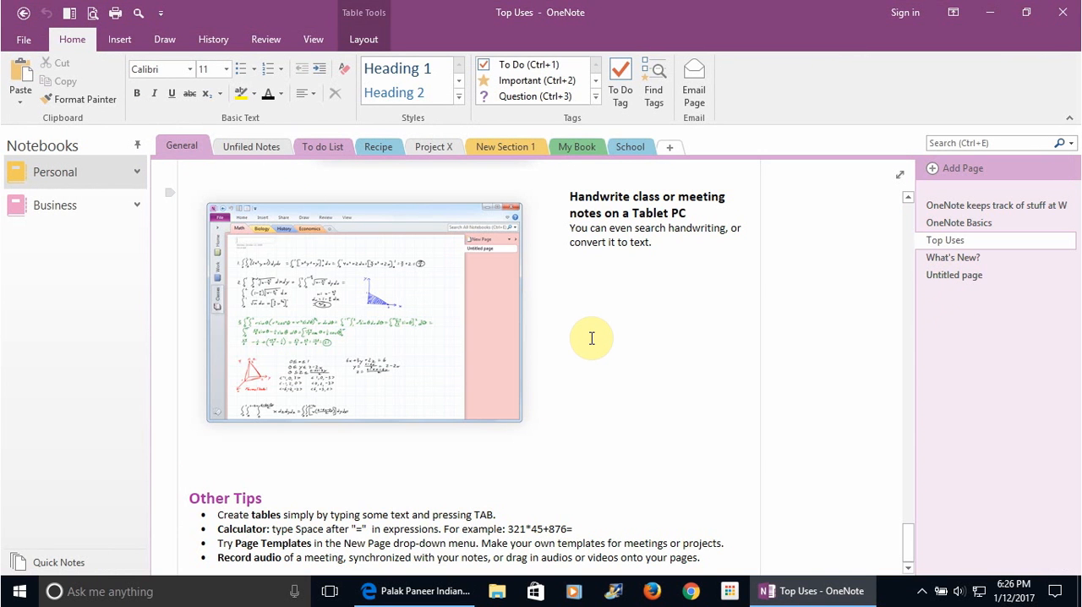